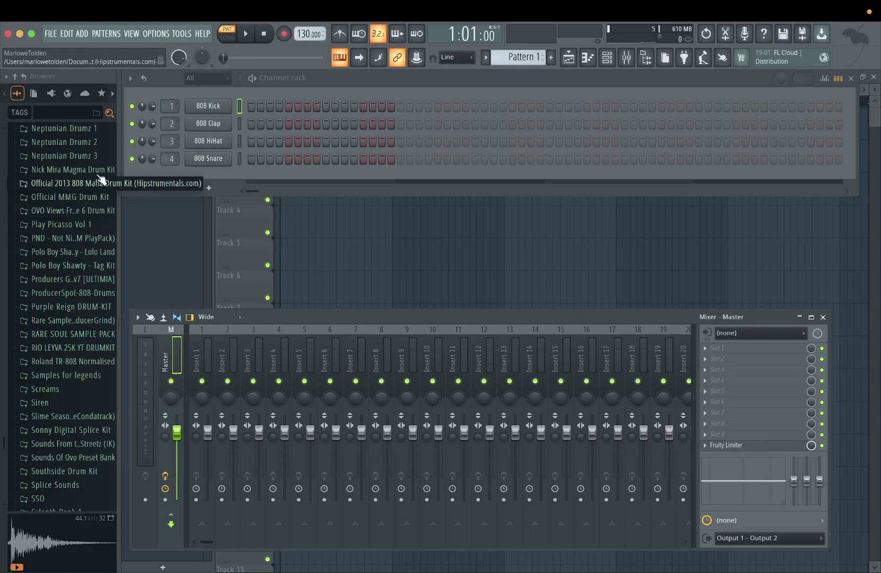
# Step: Show the online Sounds library in the browser and widen the browser to cover most of the workspace
pyautogui.click(71, 96)
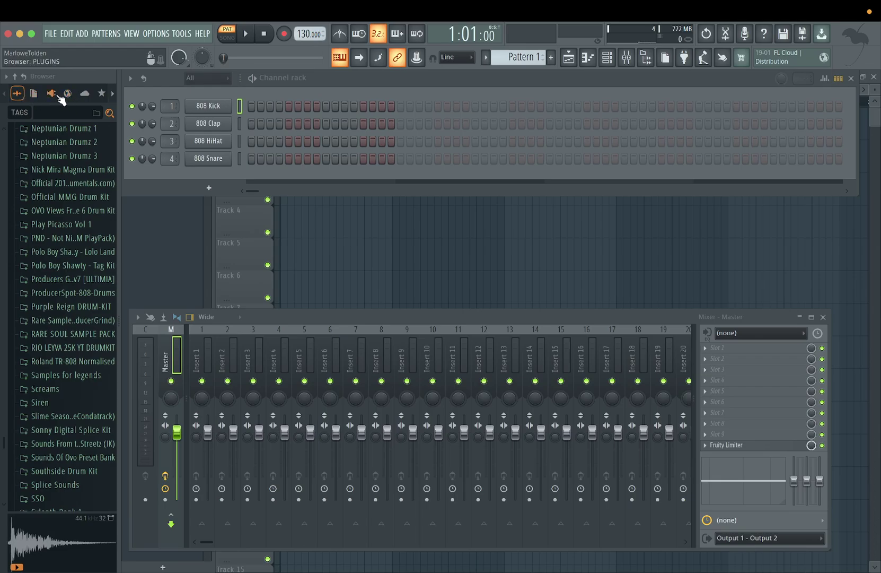
pyautogui.click(85, 94)
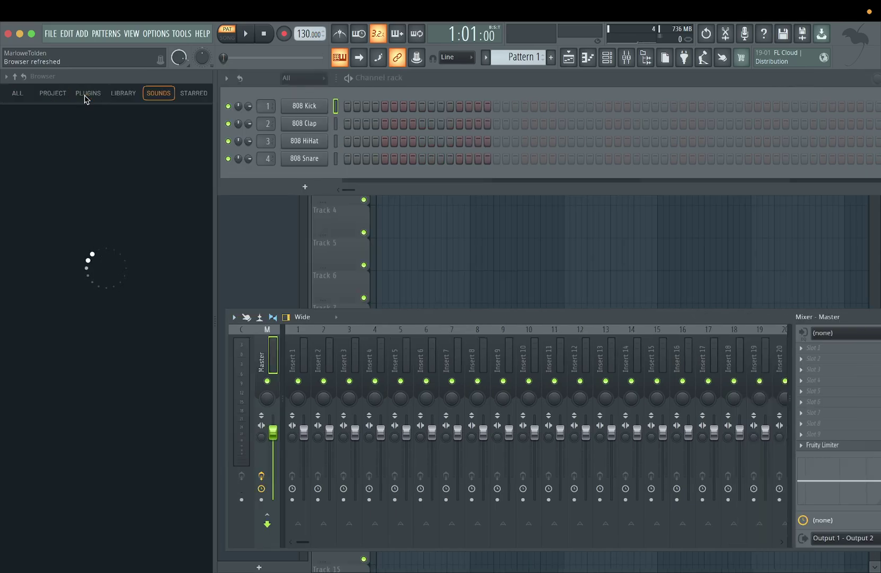
pyautogui.click(84, 96)
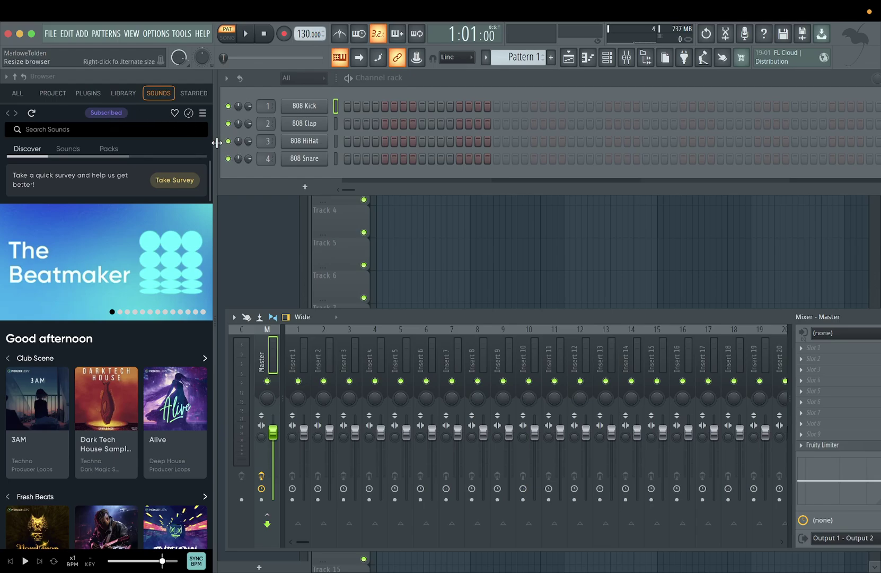
pyautogui.moveTo(217, 142); pyautogui.dragTo(704, 141)
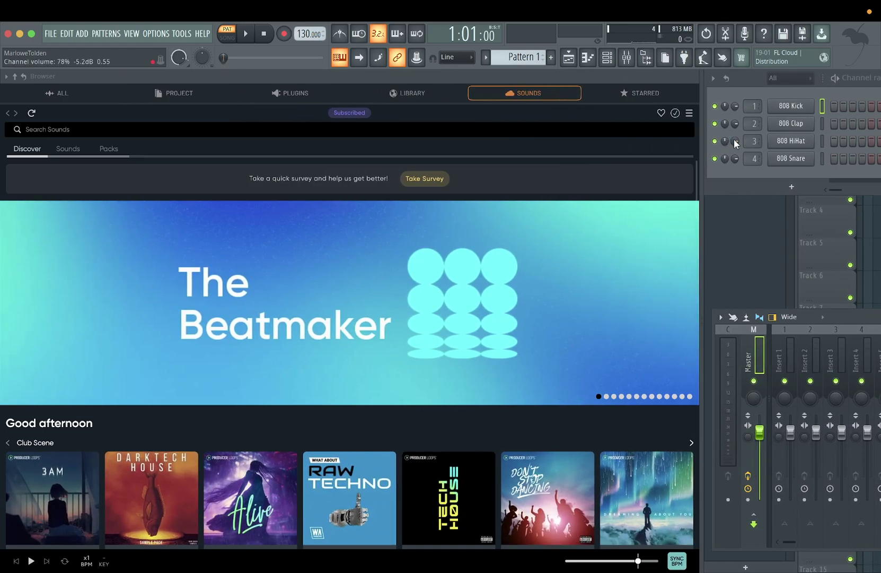
# Step: Look through the featured packs on the Discover page, including Club Scene, Fresh Beats and Fresh Packs
pyautogui.scroll(-5, 360, 261)
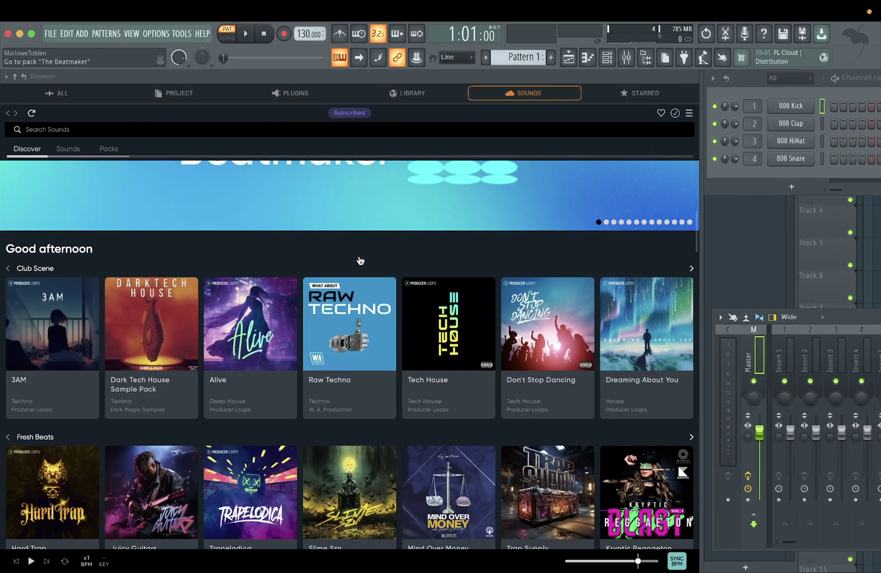
pyautogui.moveTo(705, 142); pyautogui.dragTo(702, 164)
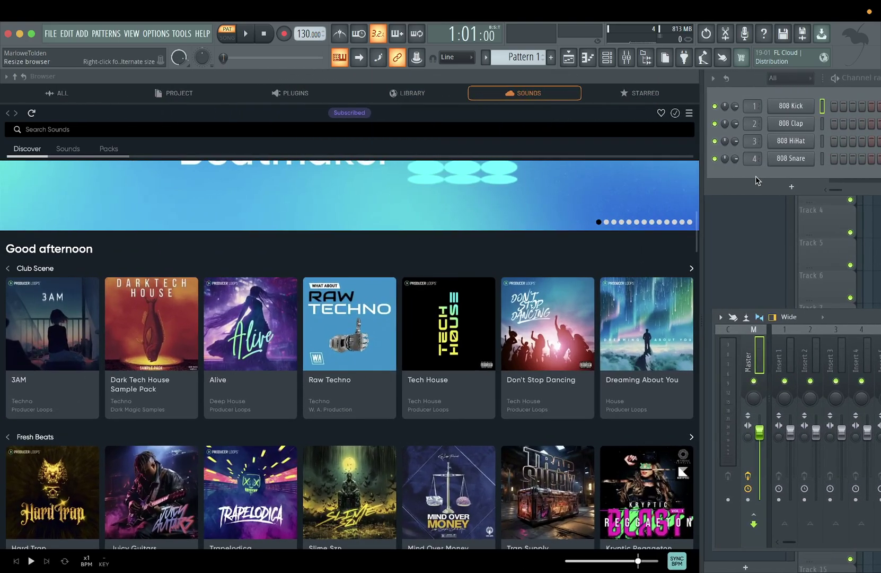
pyautogui.scroll(5, 512, 217)
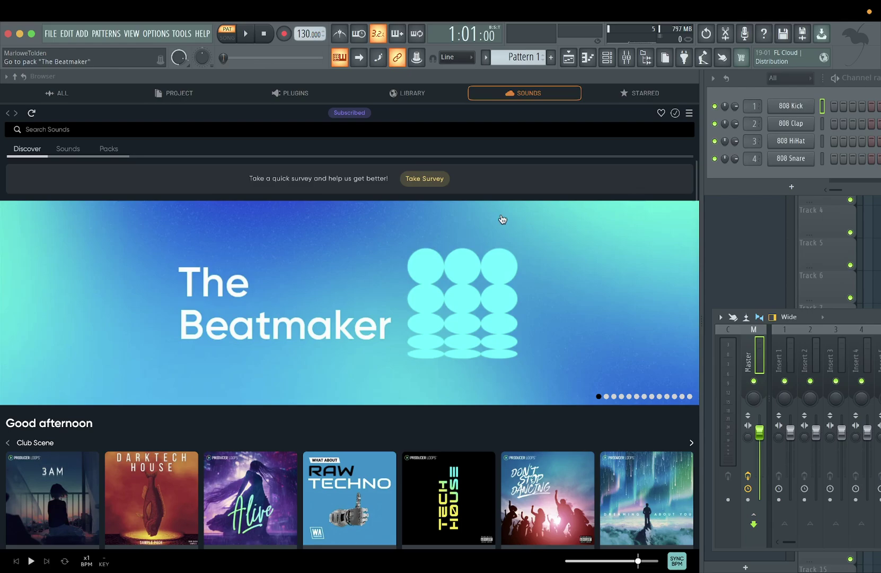
pyautogui.scroll(-1, 286, 284)
pyautogui.scroll(1, 286, 284)
pyautogui.scroll(-2, 100, 269)
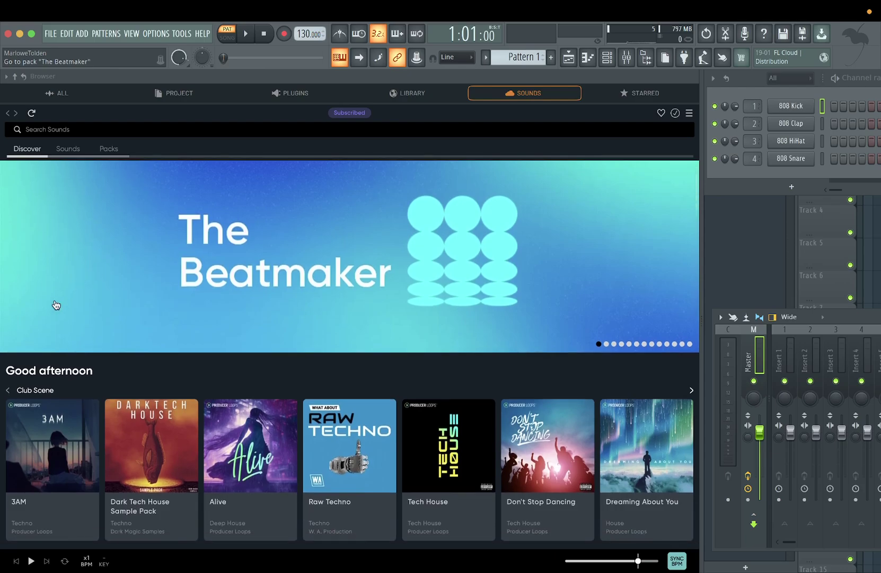
pyautogui.scroll(-5, 55, 305)
pyautogui.scroll(-8, 55, 305)
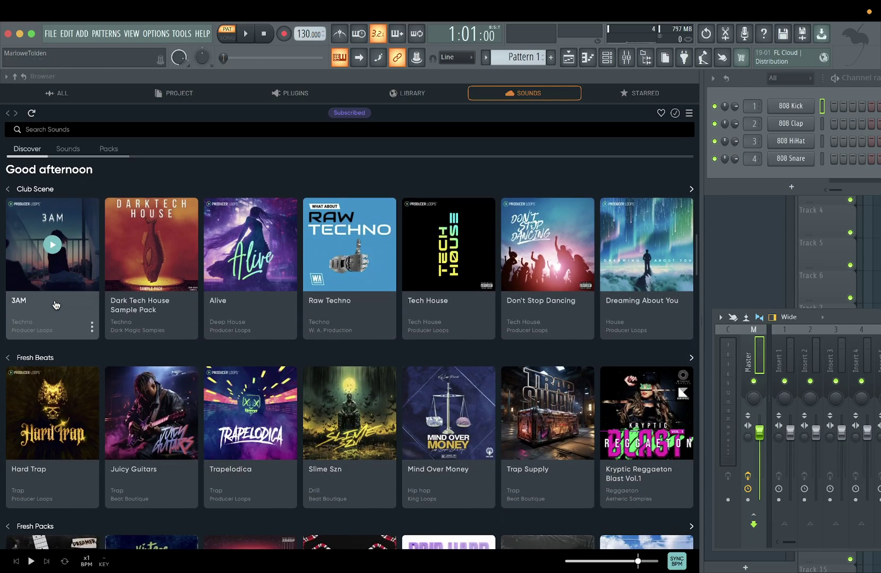
pyautogui.scroll(15, 56, 305)
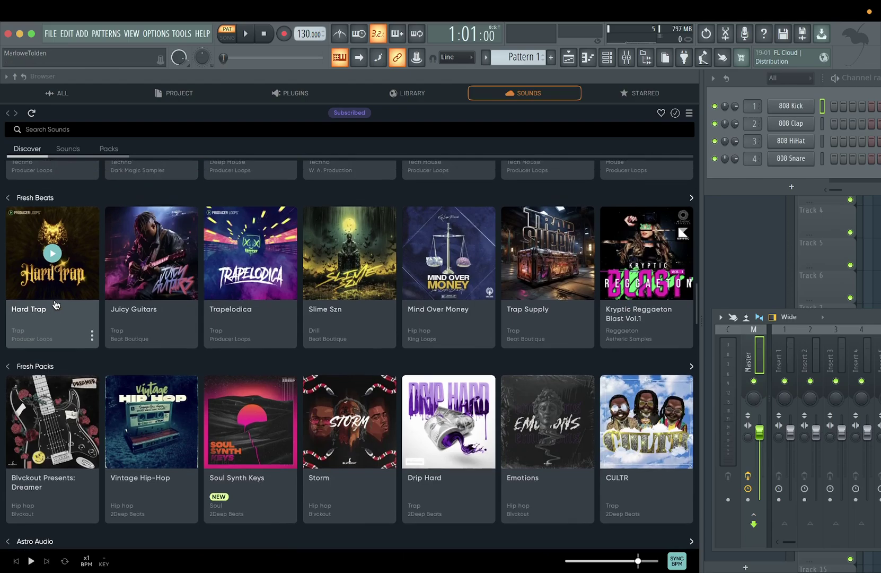
# Step: Look at the Sounds, Discover and Packs pages, and open the Murda Beatz - Platinum Kit pack
pyautogui.click(69, 150)
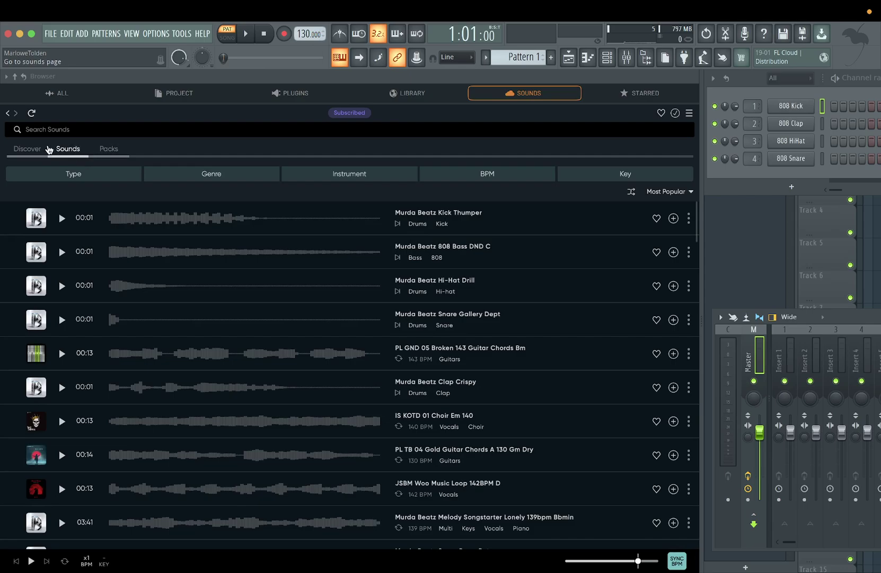
pyautogui.click(29, 148)
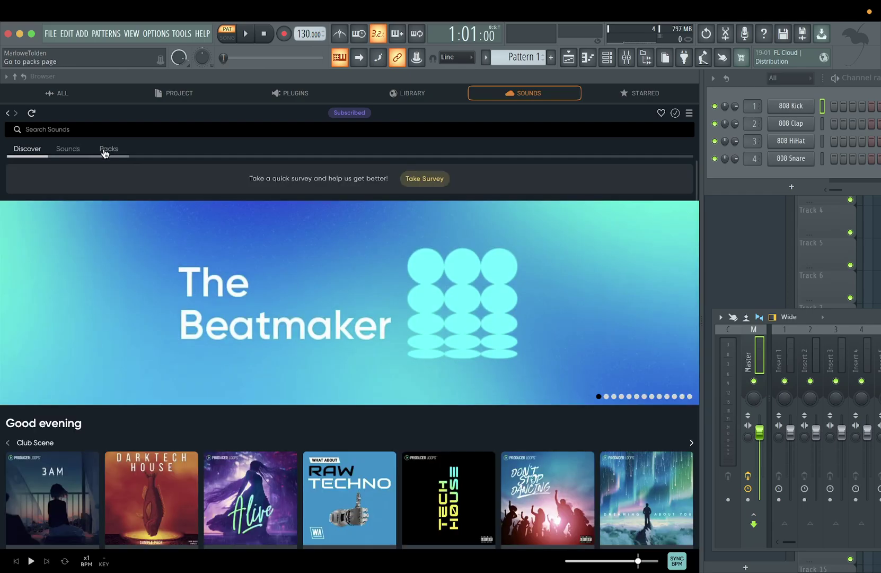
pyautogui.click(106, 150)
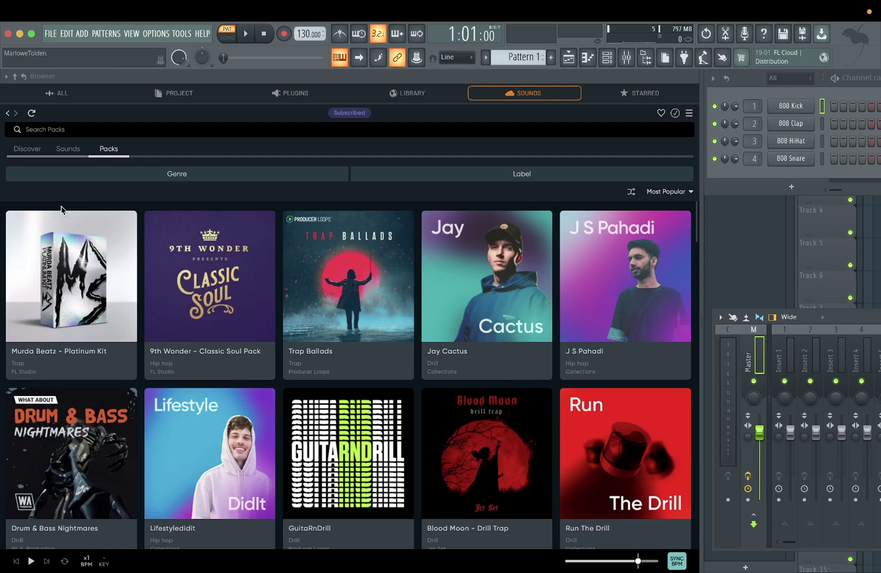
pyautogui.click(32, 240)
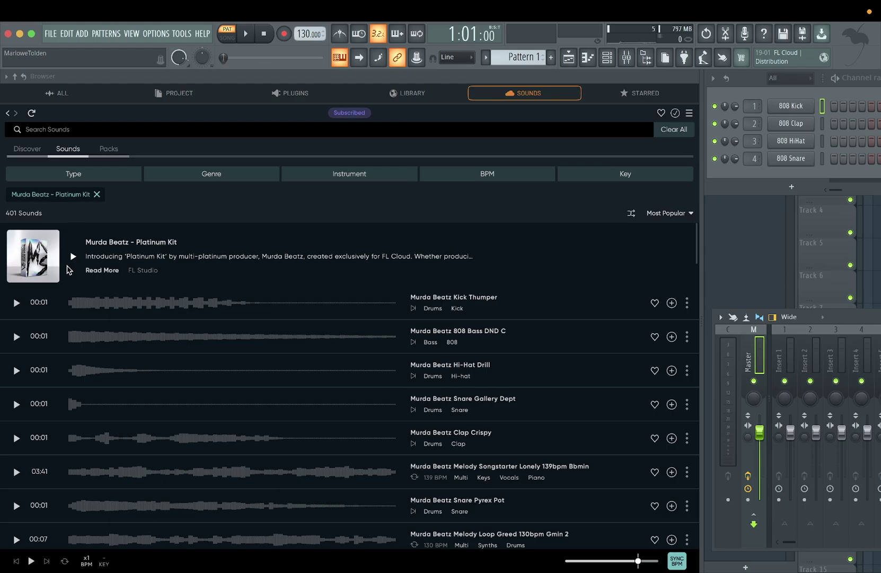
# Step: Preview the kit's Kick Thumper, 808 Bass DND C, Hi-Hat Drill, Snare Gallery Dept and Clap Crispy one-shots
pyautogui.scroll(-1, 67, 270)
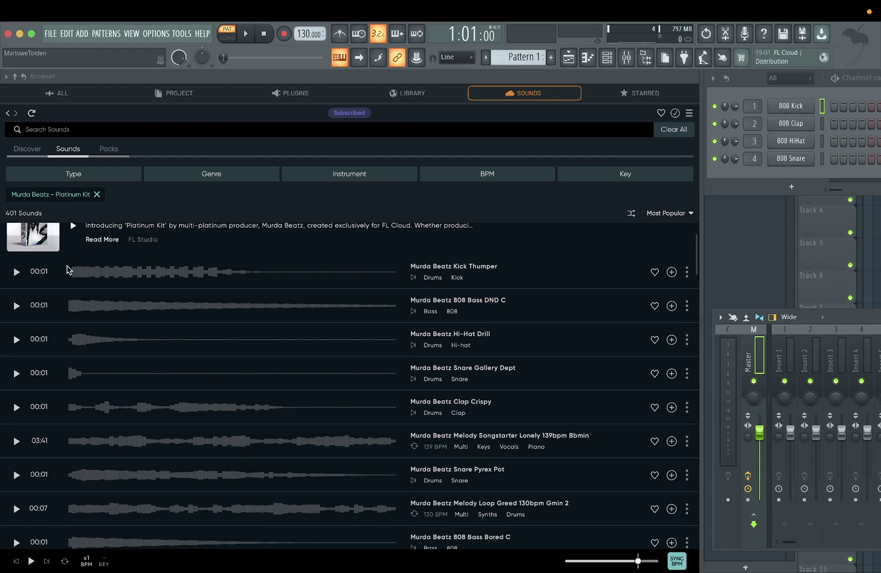
pyautogui.click(17, 272)
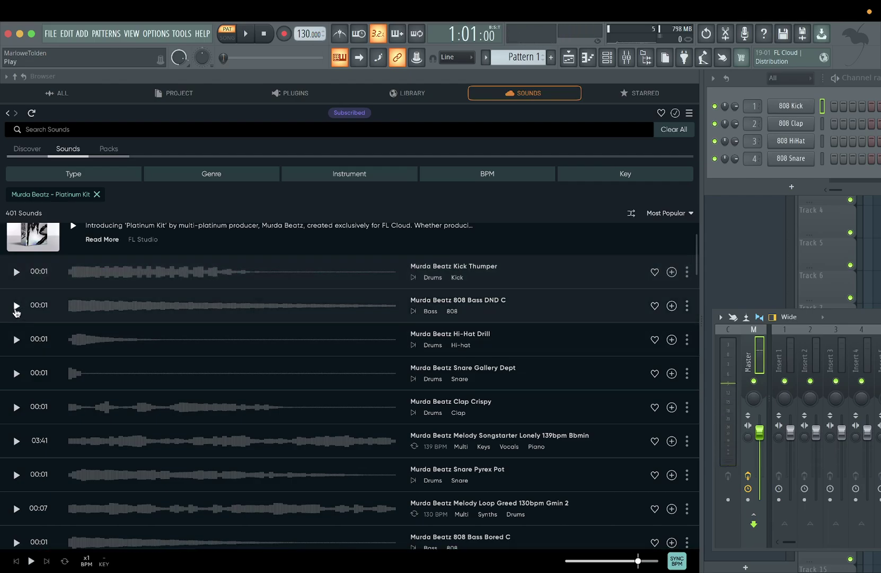
pyautogui.click(16, 307)
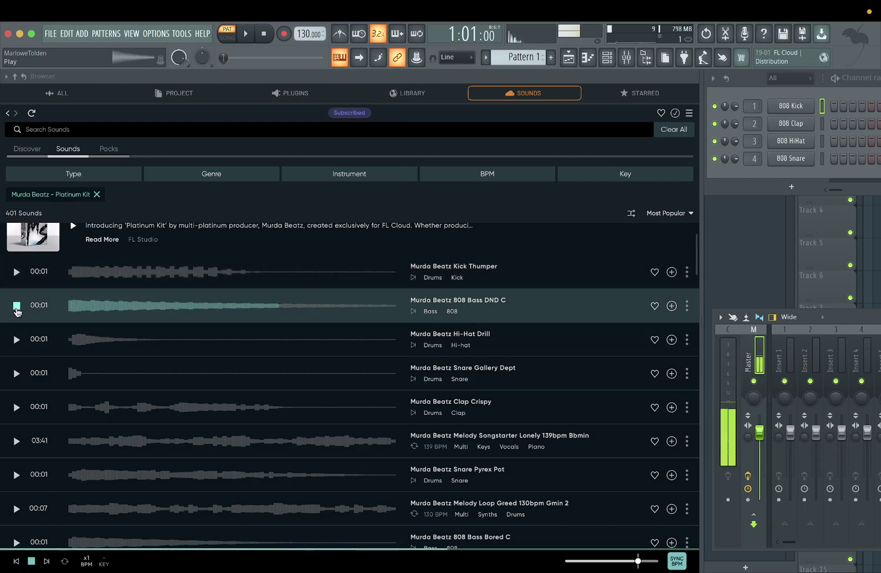
pyautogui.click(15, 339)
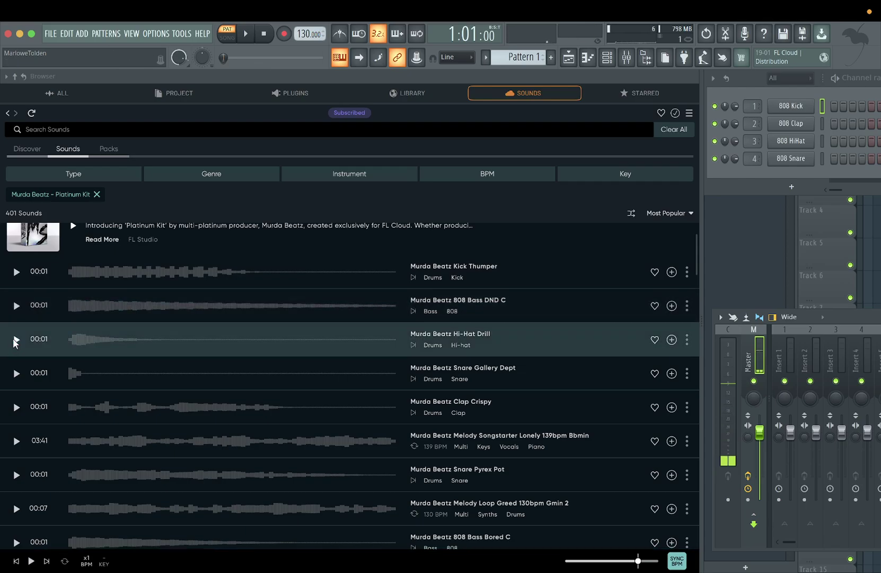
pyautogui.scroll(-1, 14, 343)
pyautogui.click(16, 332)
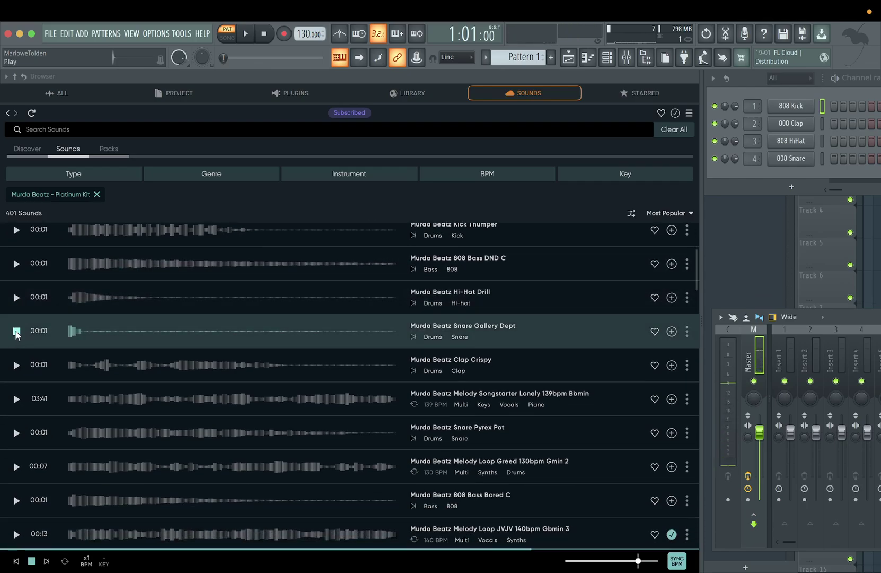
pyautogui.scroll(-1, 16, 337)
pyautogui.click(16, 339)
pyautogui.scroll(-2, 16, 337)
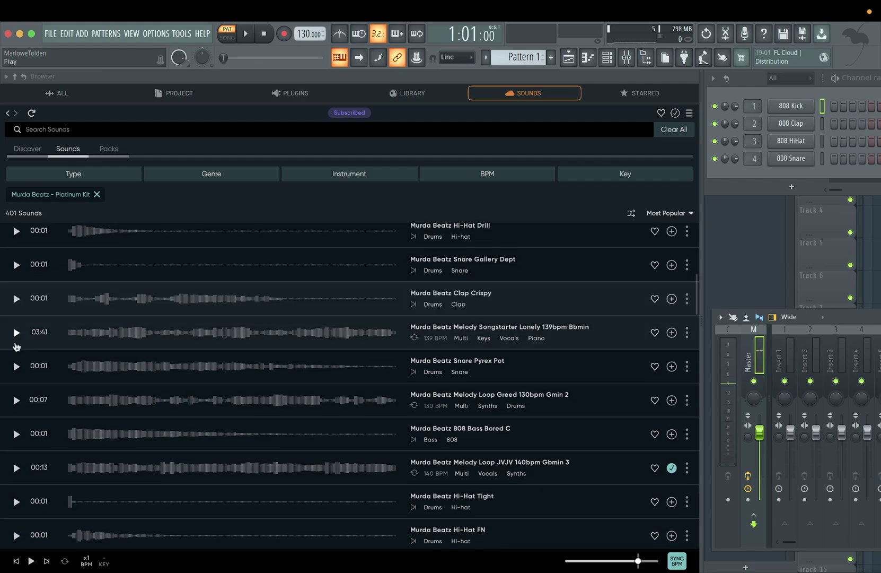
# Step: Play the Murda Beatz Melody Songstarter Lonely 139bpm Bbmin preview while looking over the neighbouring sounds
pyautogui.click(17, 334)
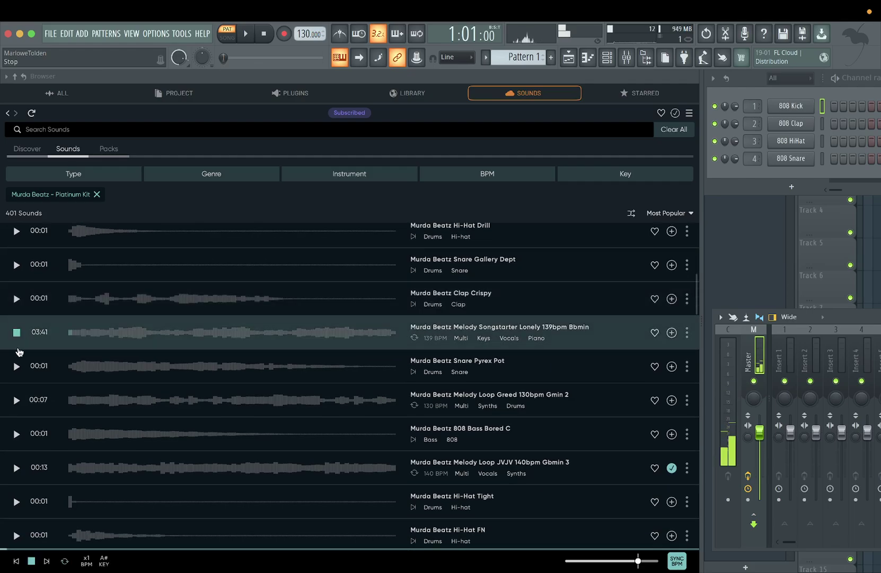
pyautogui.scroll(-1, 19, 350)
pyautogui.scroll(-2, 27, 307)
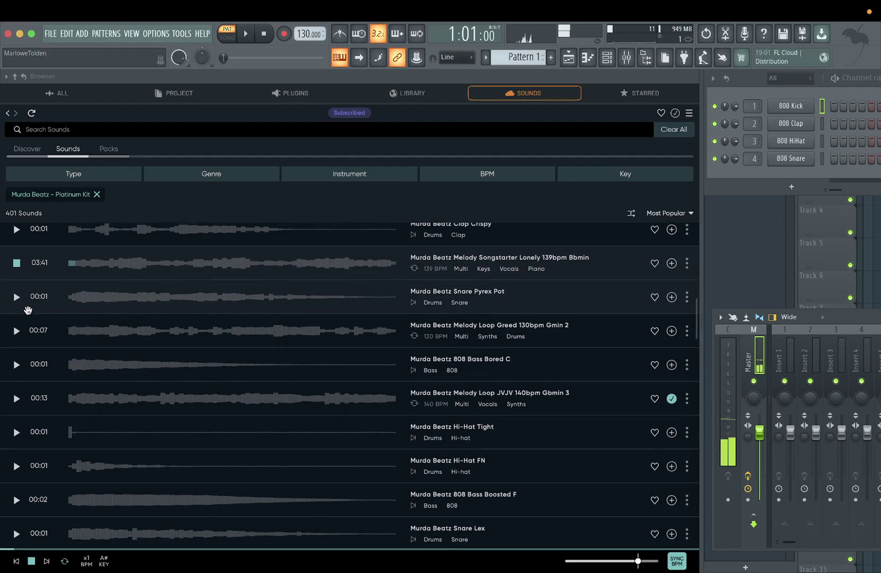
pyautogui.scroll(1, 27, 310)
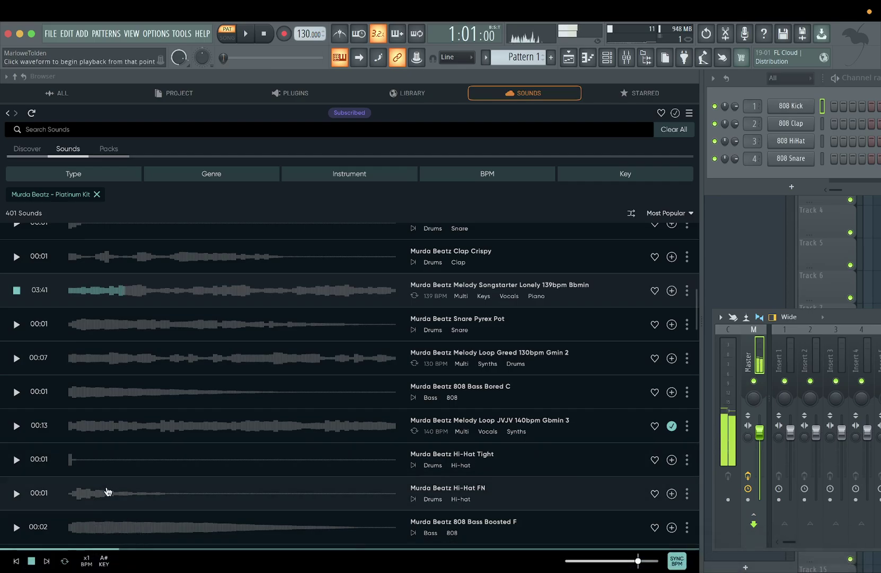
# Step: Match the playing Songstarter Lonely melody to the key of F#, and switch the key back to A#
pyautogui.click(106, 562)
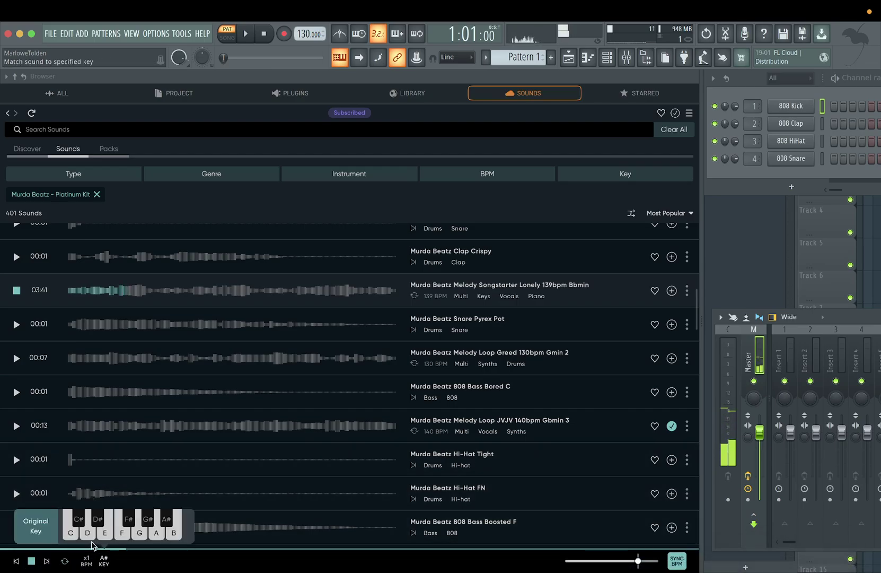
pyautogui.click(130, 521)
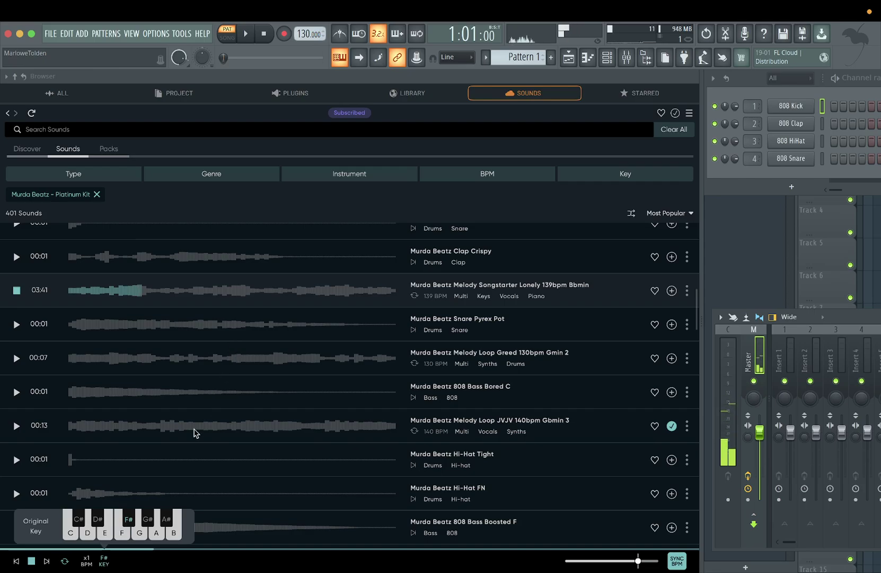
pyautogui.click(165, 519)
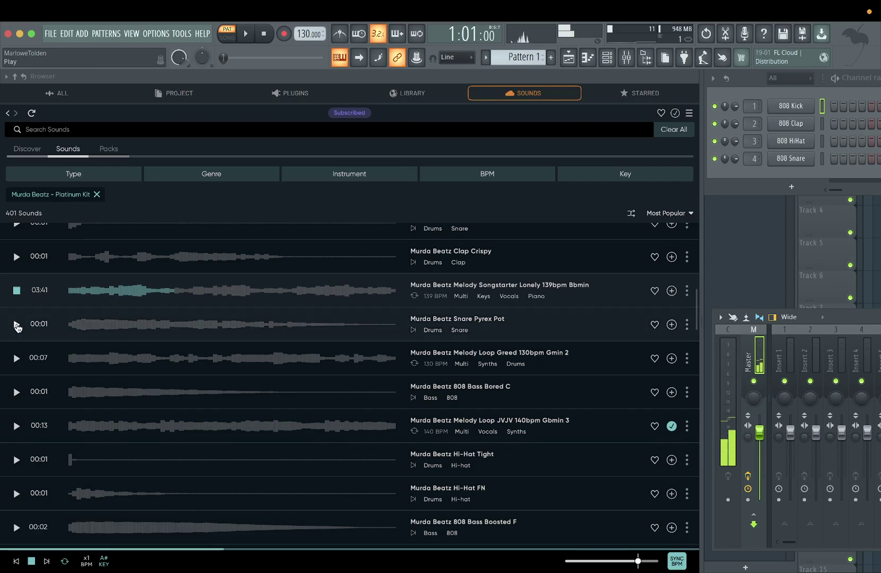
# Step: Preview the Snare Pyrex Pot sample and the Melody Loop Greed 130bpm Gmin 2 loop
pyautogui.click(17, 324)
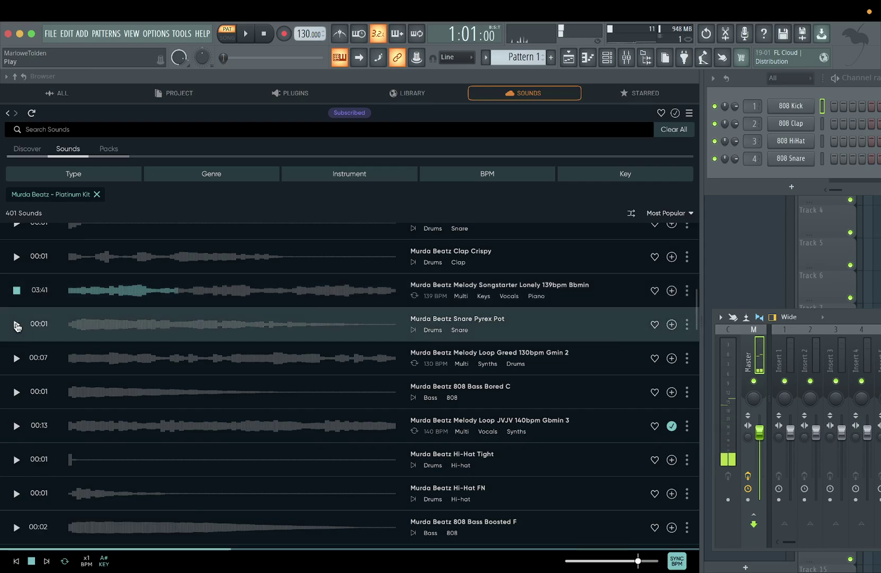
pyautogui.click(18, 361)
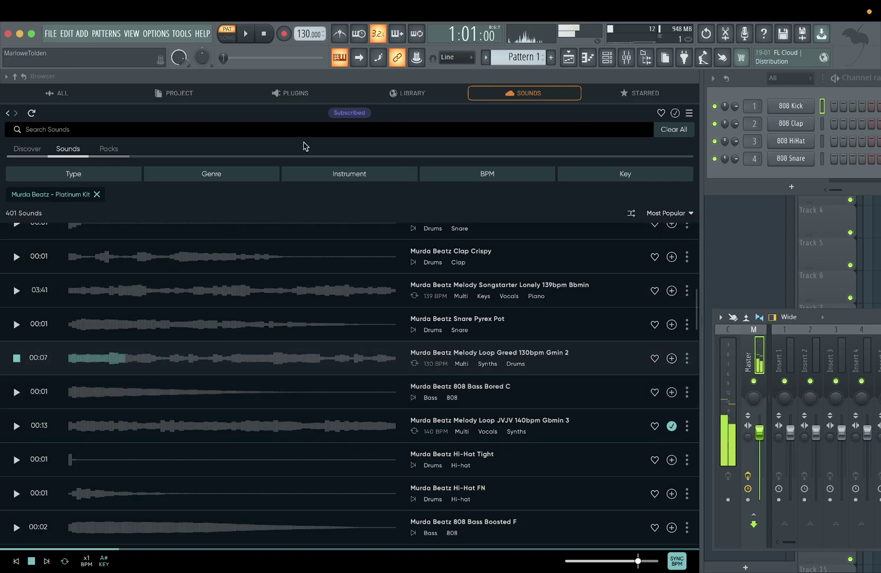
# Step: Try a project tempo of 140 BPM on the playing Greed loop and return the tempo to 130 BPM
pyautogui.scroll(3, 310, 34)
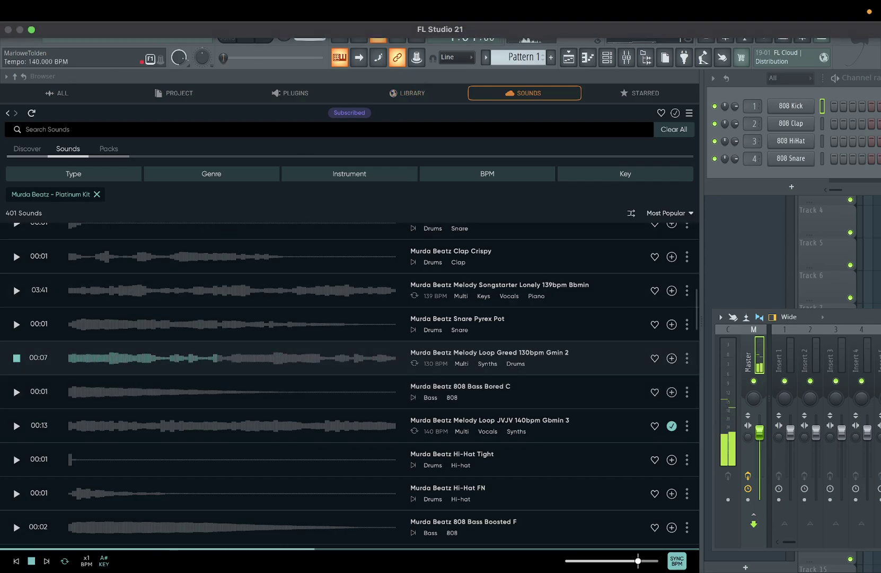
pyautogui.scroll(15, 305, 35)
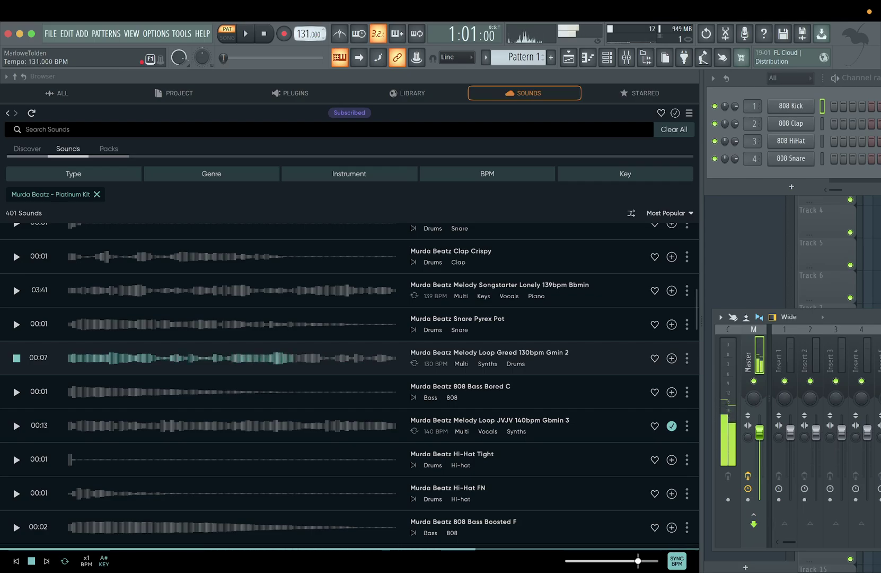
pyautogui.moveTo(305, 36); pyautogui.dragTo(305, 37)
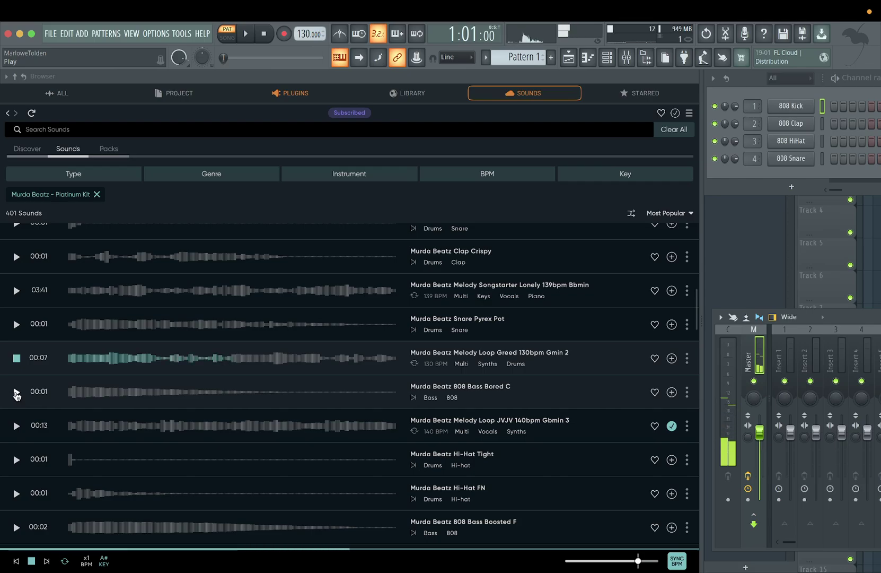
# Step: Preview the 808 Bass Bored C sample and the Melody Loop JVJV 140bpm Gbmin 3 loop
pyautogui.click(17, 393)
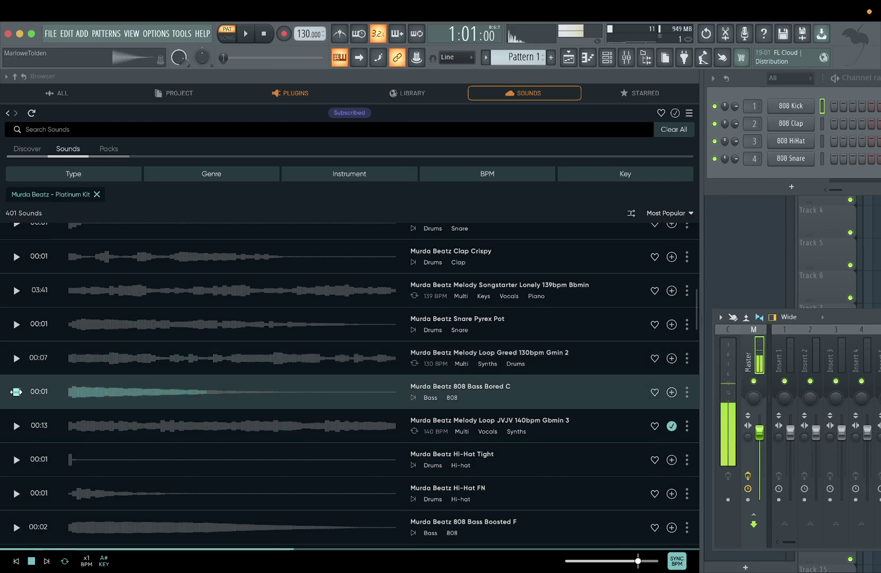
pyautogui.click(17, 425)
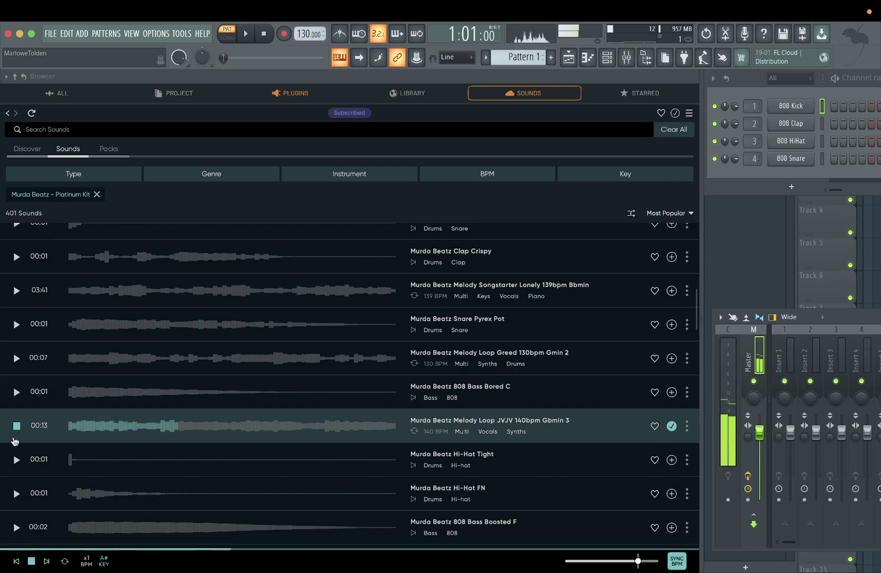
pyautogui.scroll(-1, 220, 448)
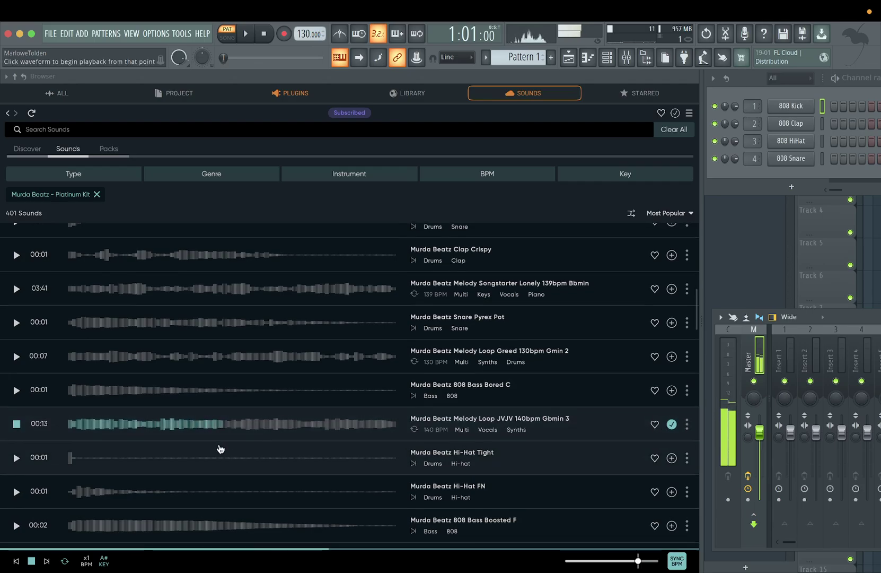
pyautogui.scroll(1, 220, 449)
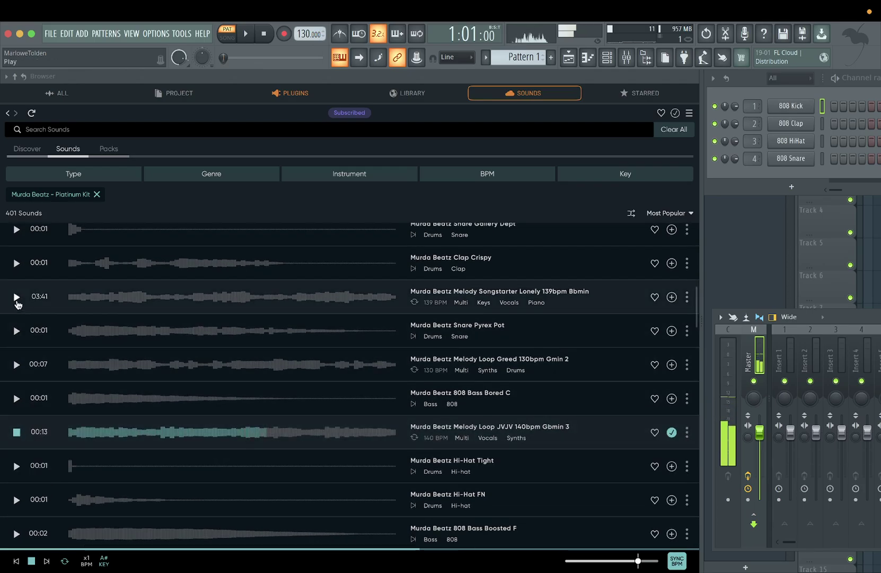
# Step: Play the Melody Songstarter Lonely 139bpm Bbmin sound, mark it as a favorite and download it
pyautogui.click(16, 298)
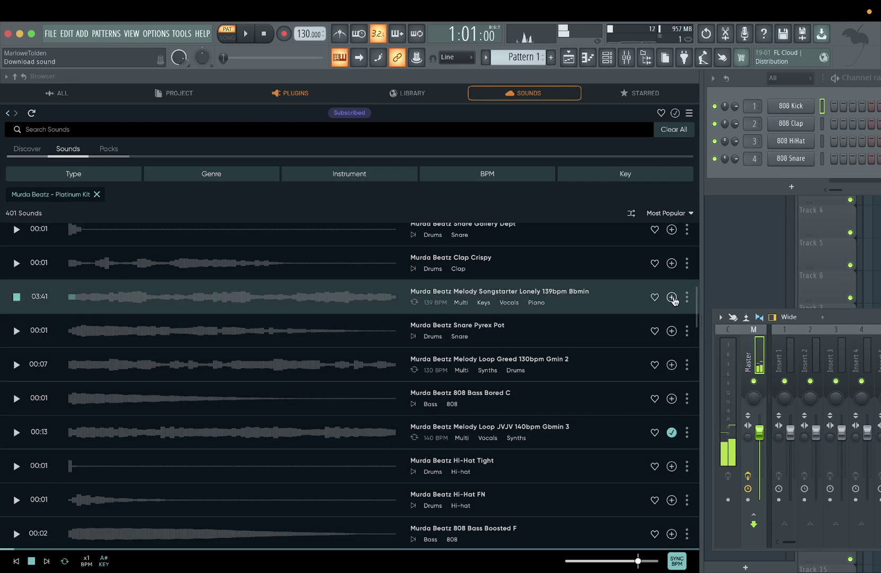
pyautogui.click(655, 298)
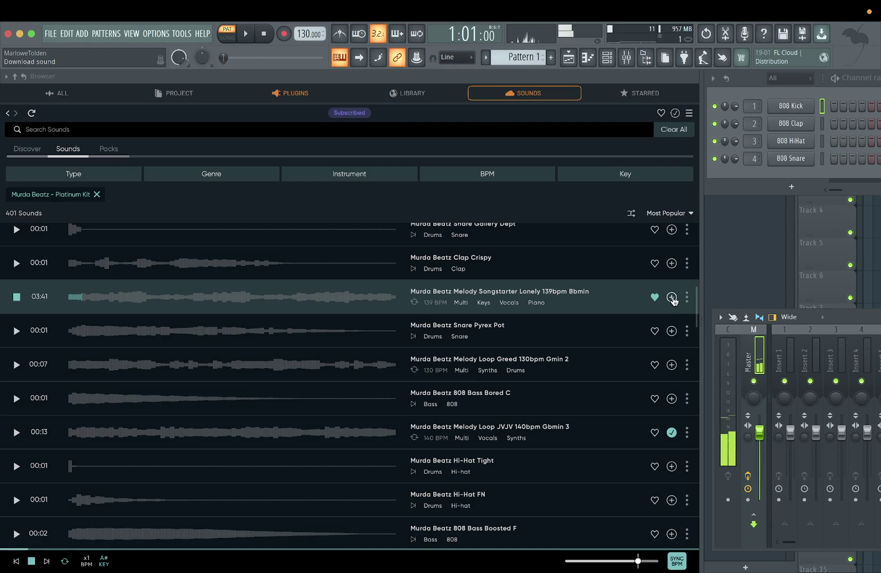
pyautogui.click(672, 296)
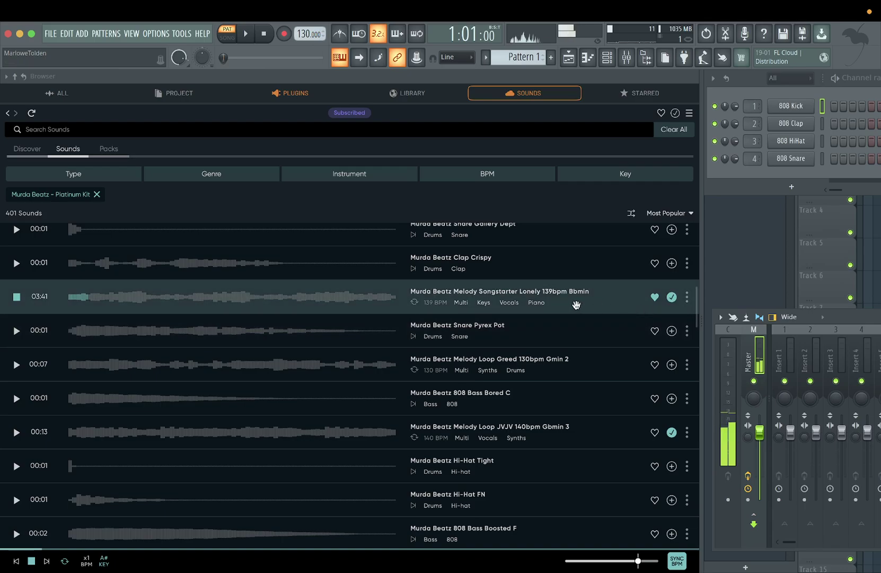
# Step: Narrow the sound browser and add the downloaded Songstarter Lonely melody to the Channel rack as a new channel
pyautogui.moveTo(300, 305)
pyautogui.mouseDown()
pyautogui.moveTo(731, 249)
pyautogui.moveTo(793, 175)
pyautogui.mouseUp()
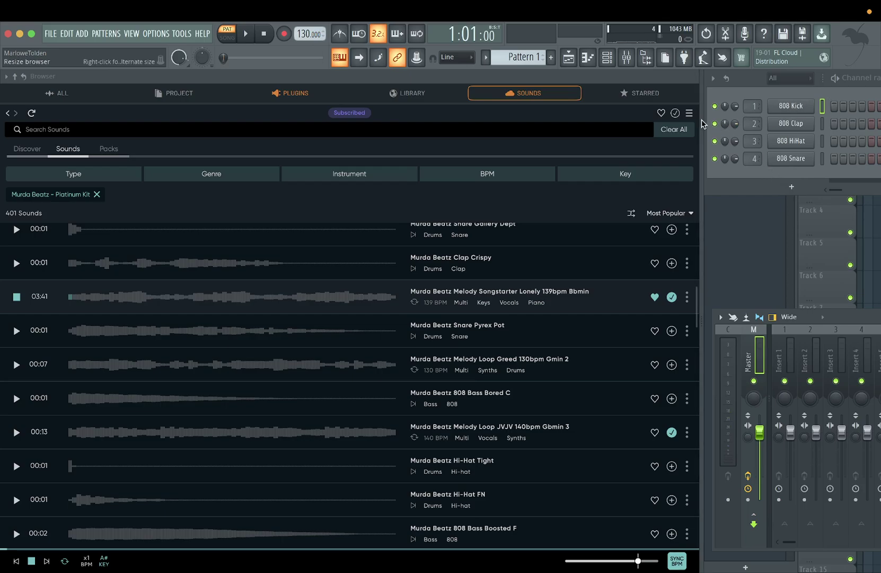
pyautogui.moveTo(704, 123)
pyautogui.mouseDown()
pyautogui.moveTo(647, 119)
pyautogui.moveTo(702, 124)
pyautogui.mouseUp()
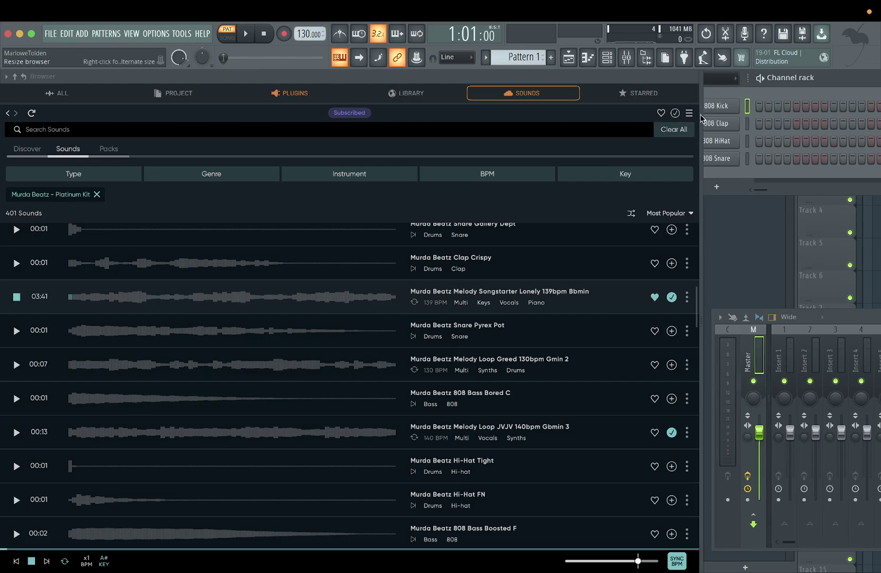
pyautogui.moveTo(701, 113); pyautogui.dragTo(589, 112)
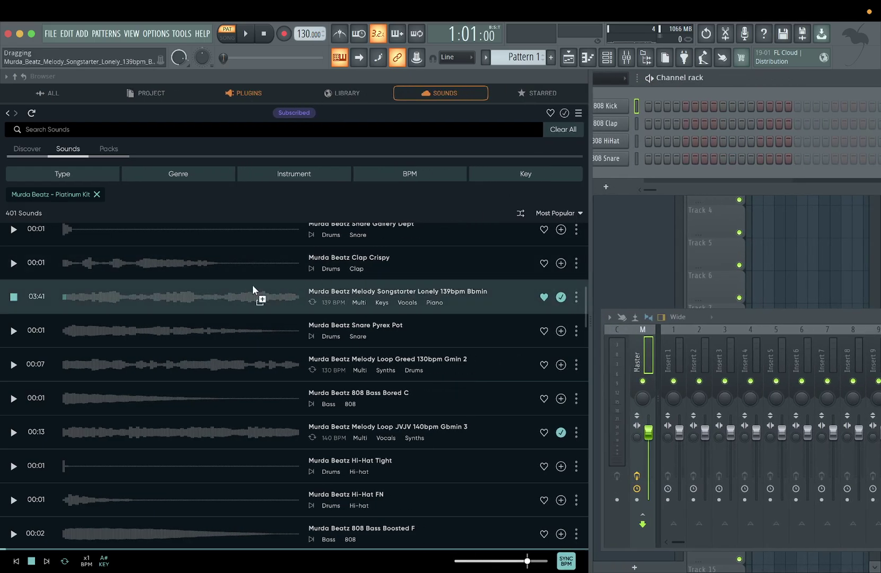
pyautogui.moveTo(256, 293); pyautogui.dragTo(639, 179)
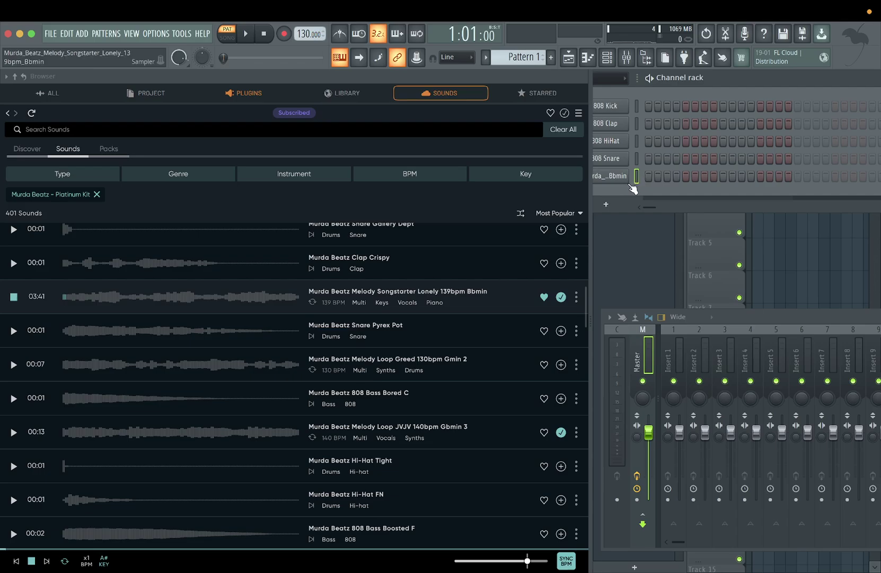
# Step: Audition the Songstarter Lonely sample in its channel's sampler window, stop playback and close the window
pyautogui.click(623, 177)
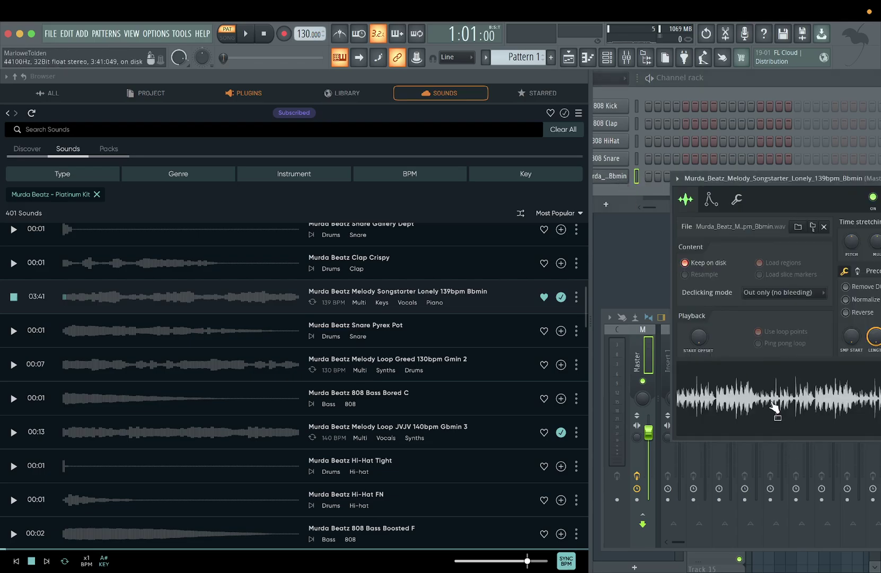
pyautogui.click(775, 406)
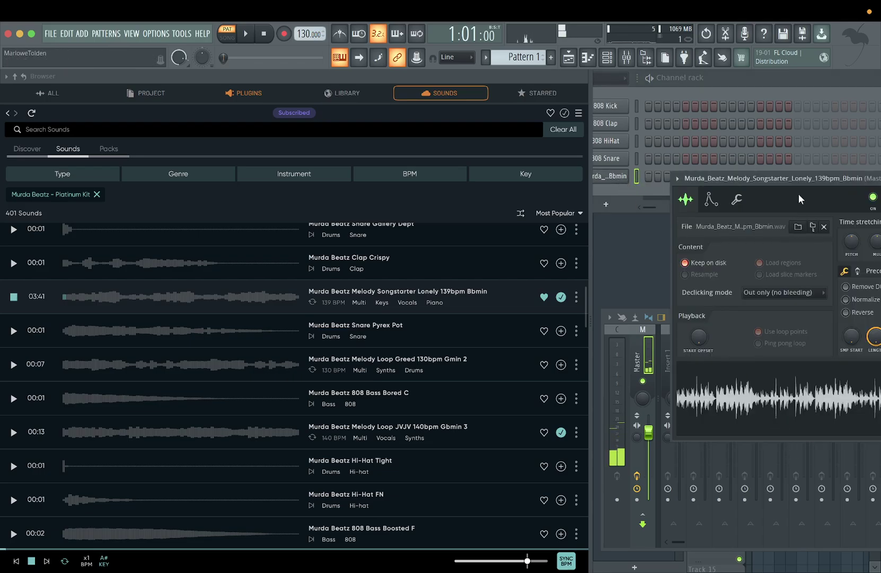
pyautogui.moveTo(794, 178); pyautogui.dragTo(704, 174)
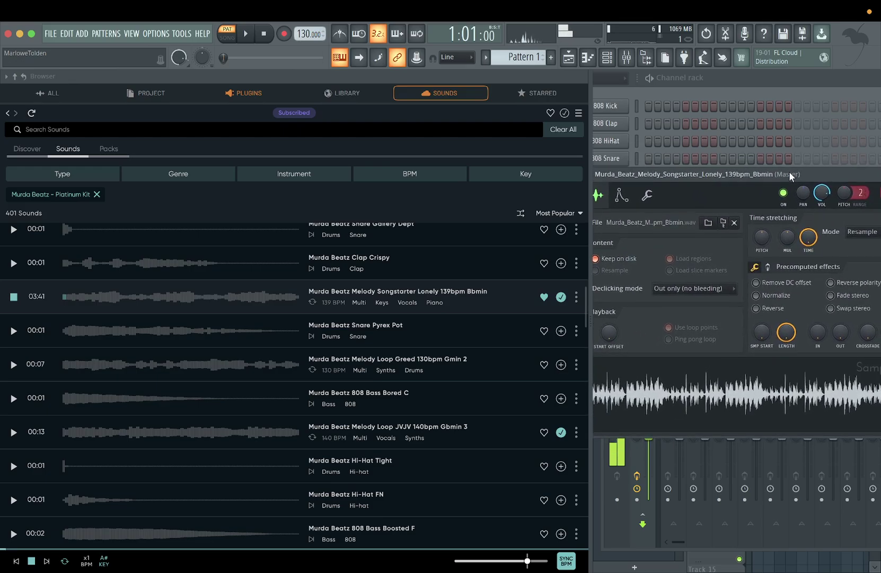
pyautogui.moveTo(789, 171); pyautogui.dragTo(741, 164)
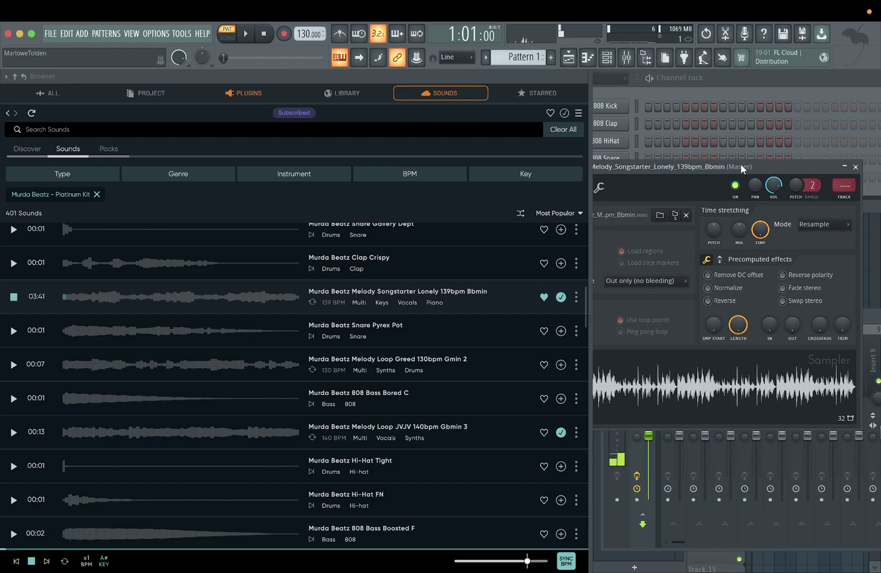
pyautogui.click(264, 33)
pyautogui.click(862, 171)
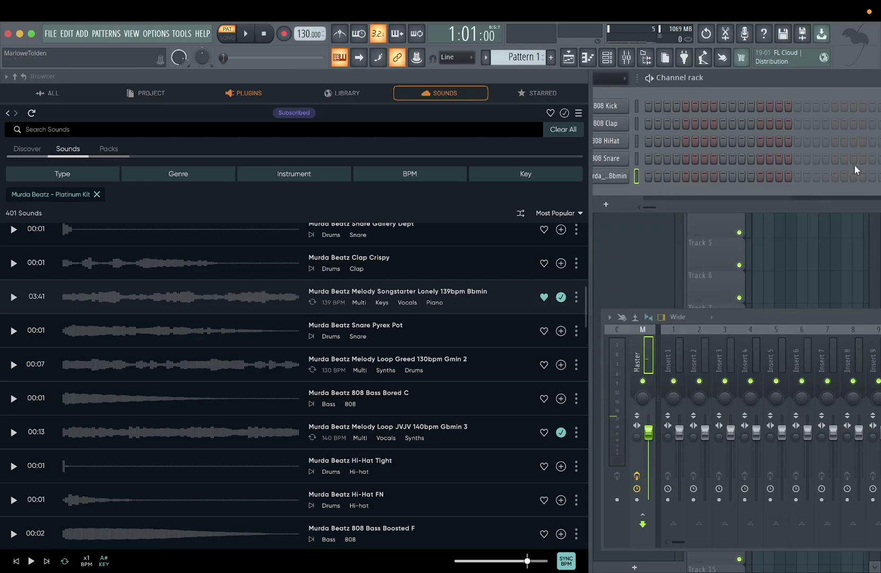
# Step: Preview the 808 Bass Boosted F, Kick Run It and Open Hat Sizzle samples in the kit
pyautogui.scroll(-2, 275, 300)
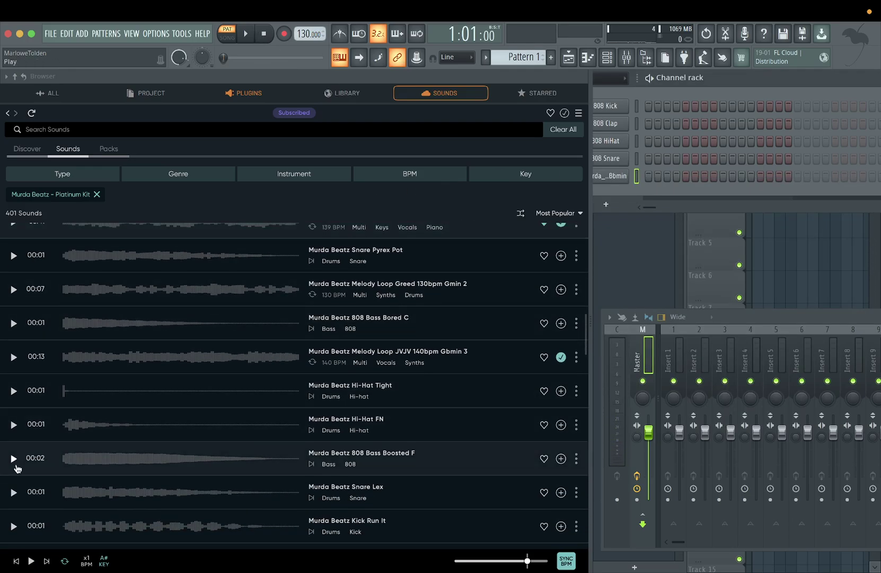
pyautogui.click(14, 459)
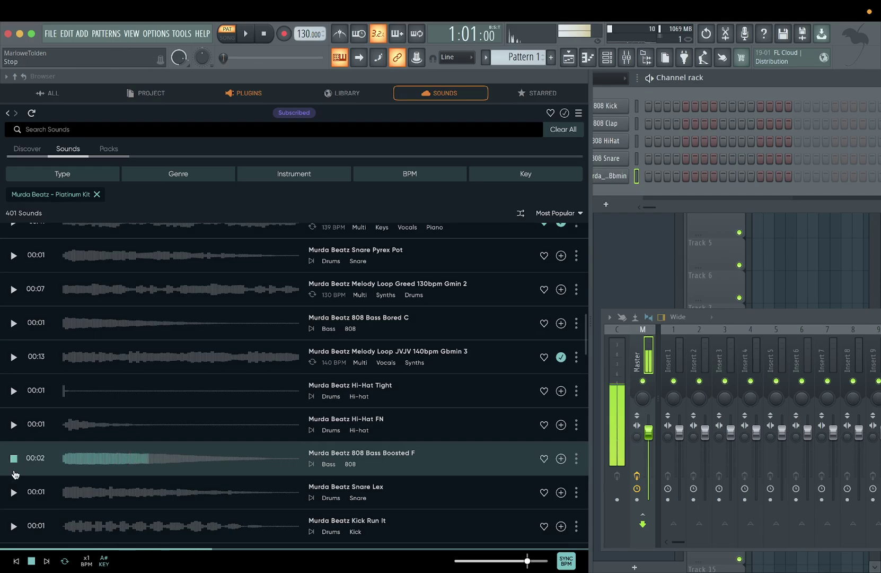
pyautogui.scroll(-1, 13, 493)
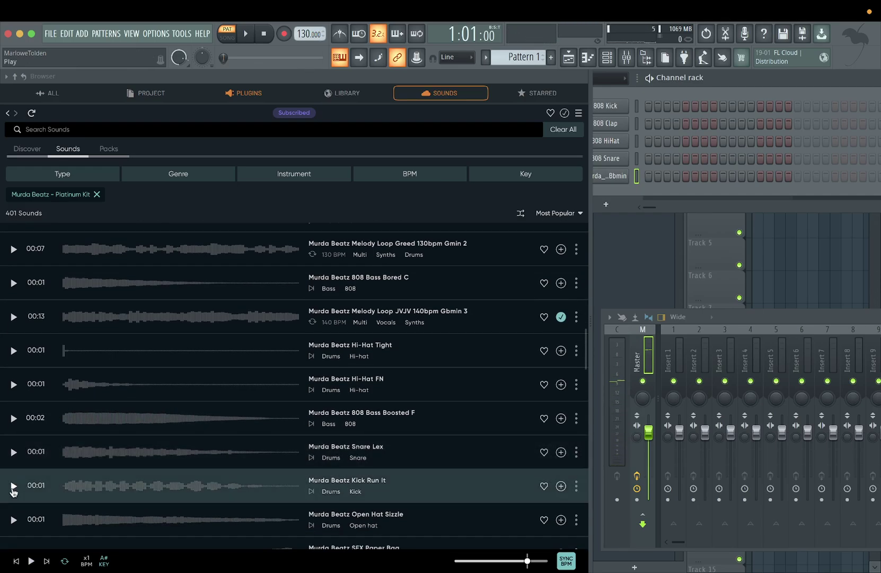
pyautogui.click(13, 487)
pyautogui.click(12, 519)
# Step: Preview the Melody Loop Dawg In Him 118bpm Gbmin 1, Clap Lambo Wine Glass and 808 Bass Sway C sounds
pyautogui.scroll(-3, 13, 512)
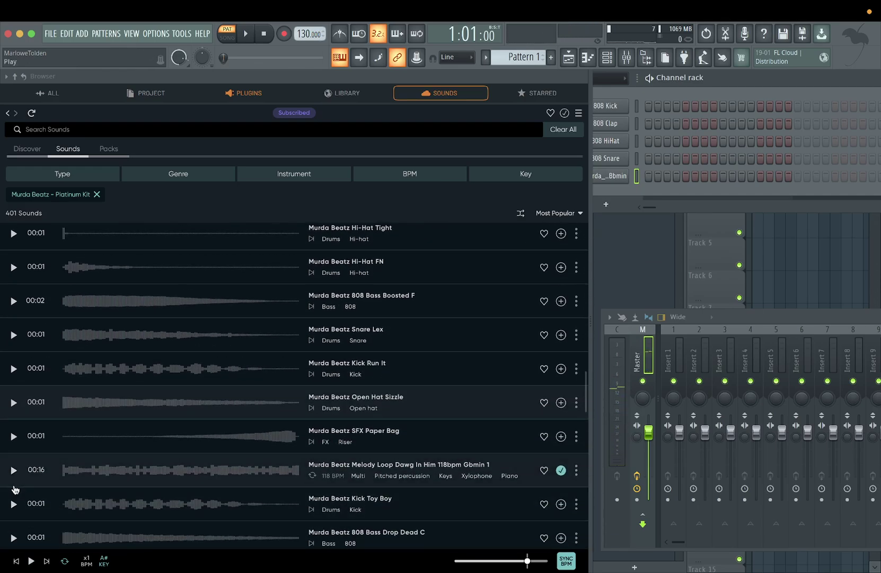
pyautogui.click(14, 470)
pyautogui.scroll(-3, 13, 470)
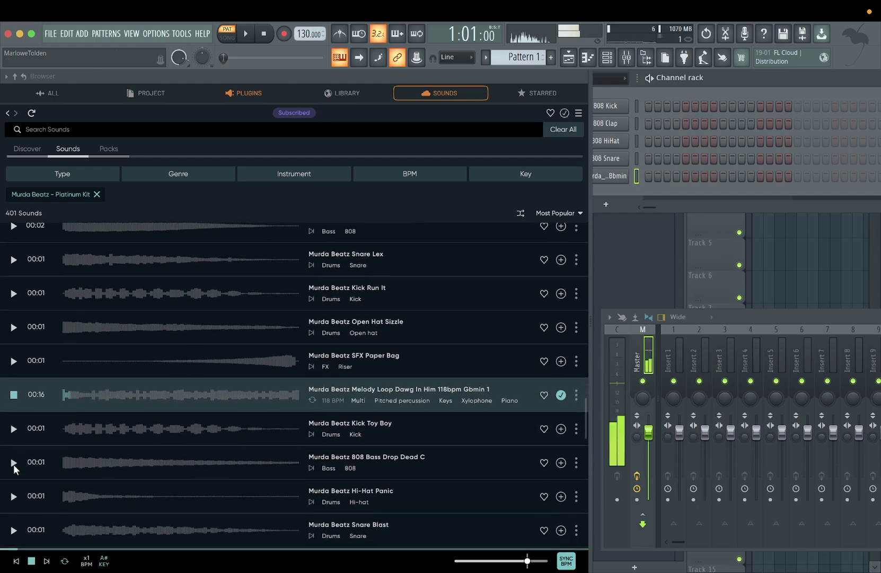
pyautogui.scroll(-2, 14, 470)
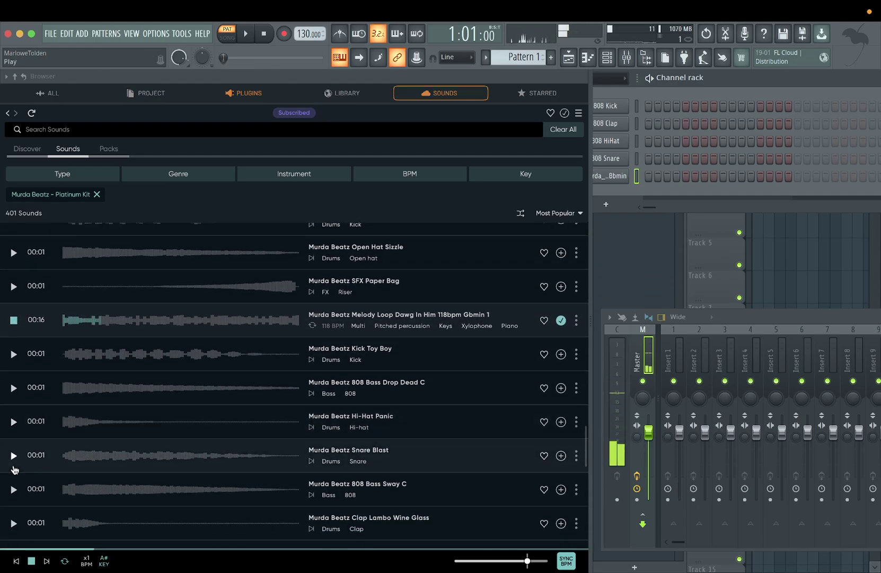
pyautogui.click(13, 522)
pyautogui.click(14, 488)
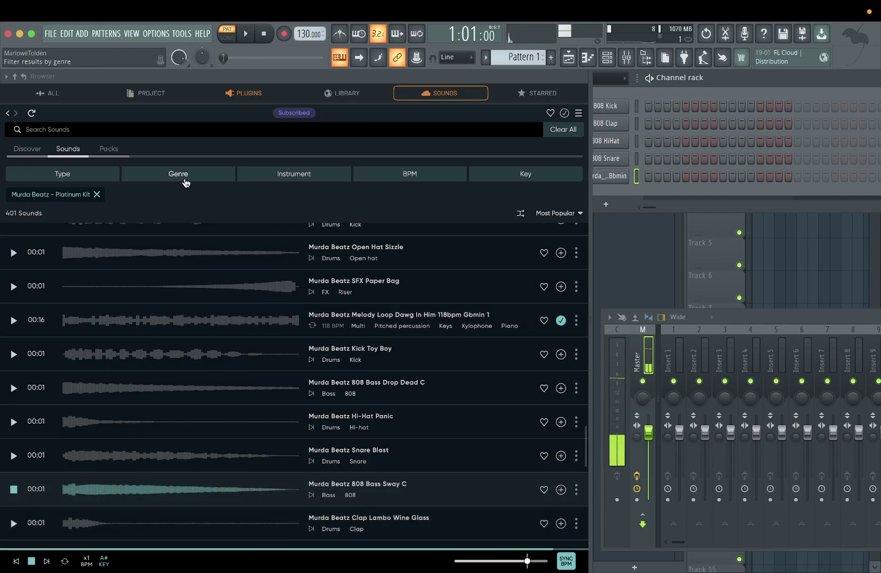
# Step: Return to the Discover page and open the Juicy Guitars pack from the Fresh Beats section
pyautogui.click(34, 153)
pyautogui.scroll(-4, 115, 283)
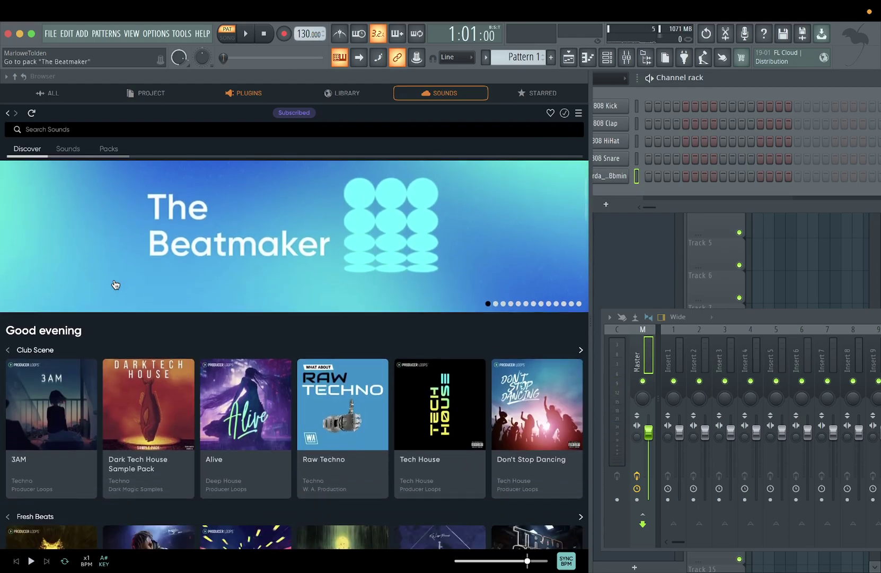
pyautogui.scroll(-1, 115, 285)
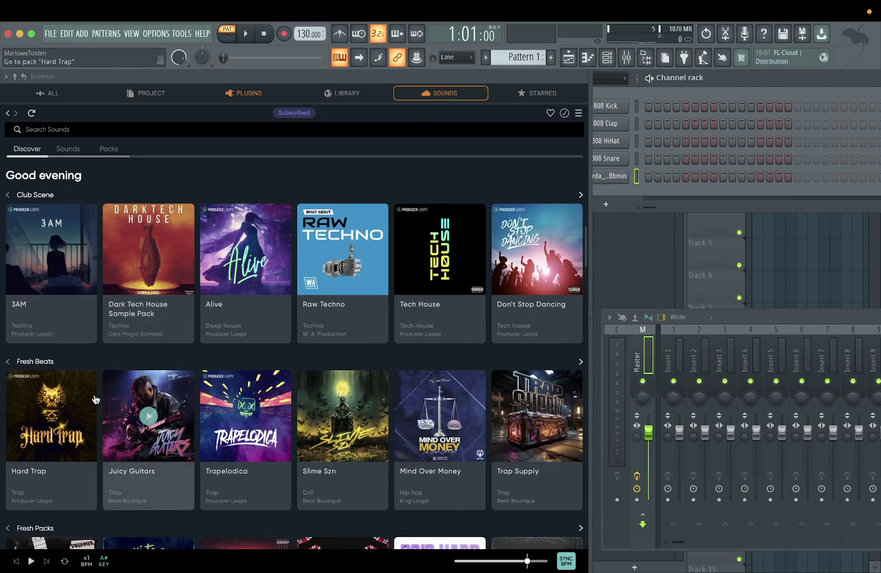
pyautogui.scroll(-1, 57, 447)
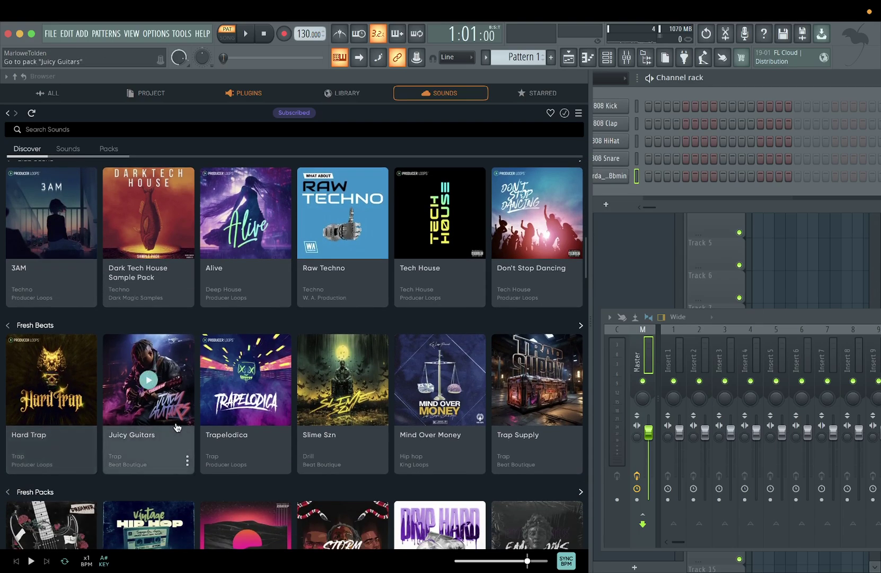
pyautogui.click(156, 438)
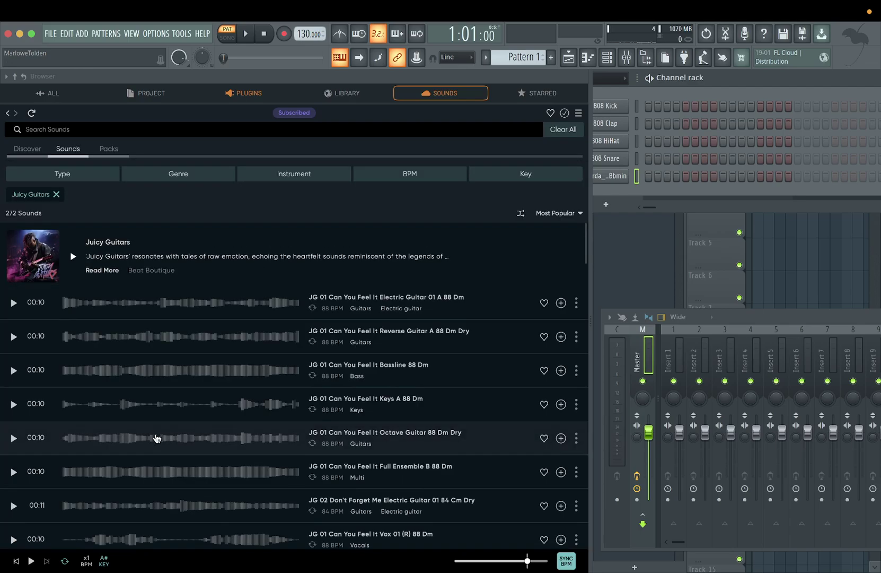
# Step: Preview the Can You Feel It Electric Guitar 01 A and Reverse Guitar A loops, and match playback to the key of D#
pyautogui.scroll(-1, 156, 438)
pyautogui.click(13, 270)
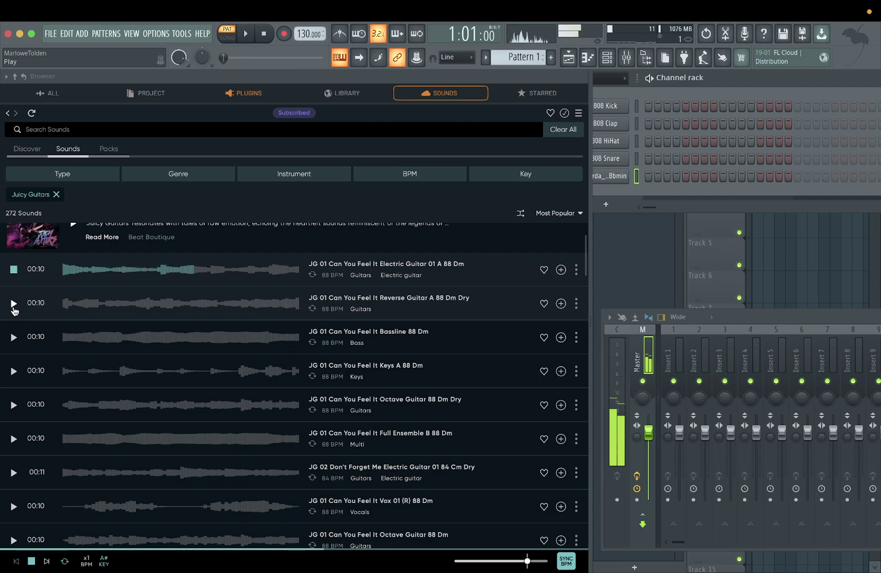
pyautogui.click(14, 303)
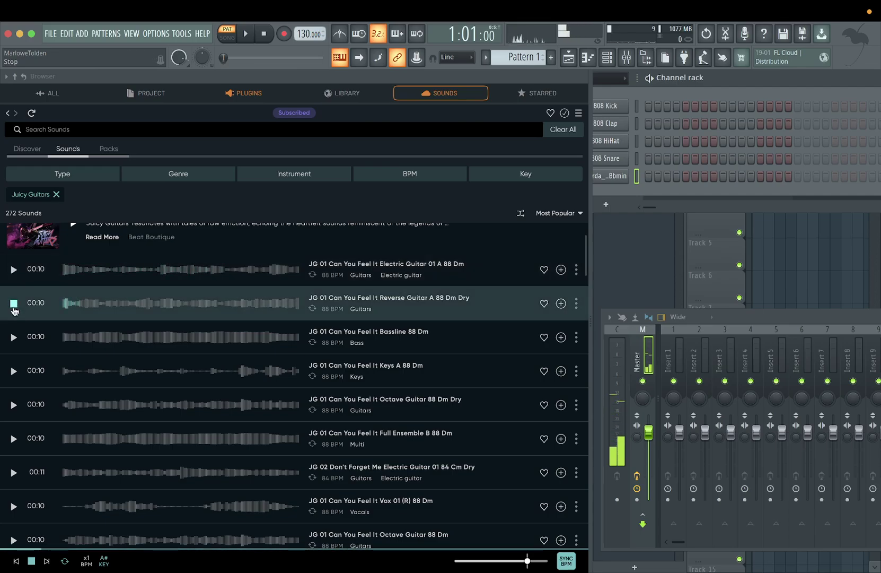
pyautogui.click(103, 561)
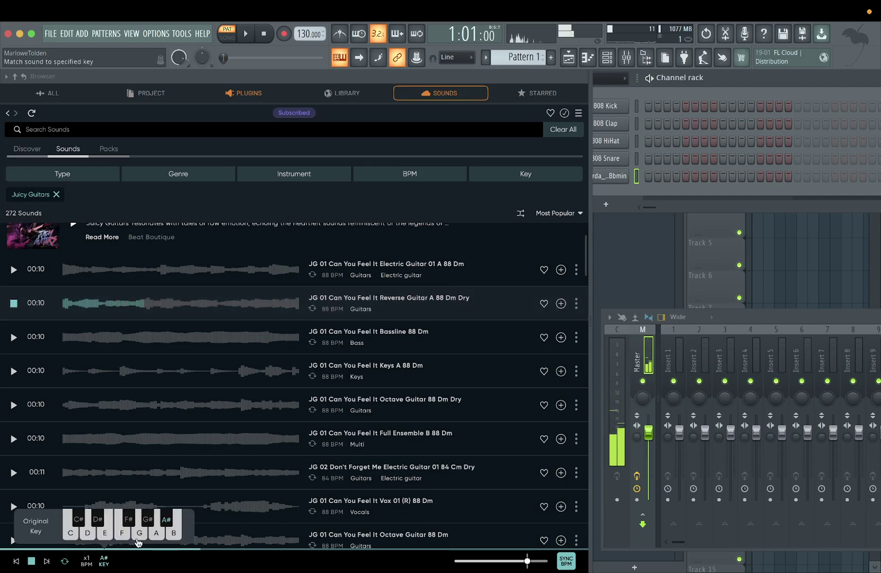
pyautogui.click(98, 522)
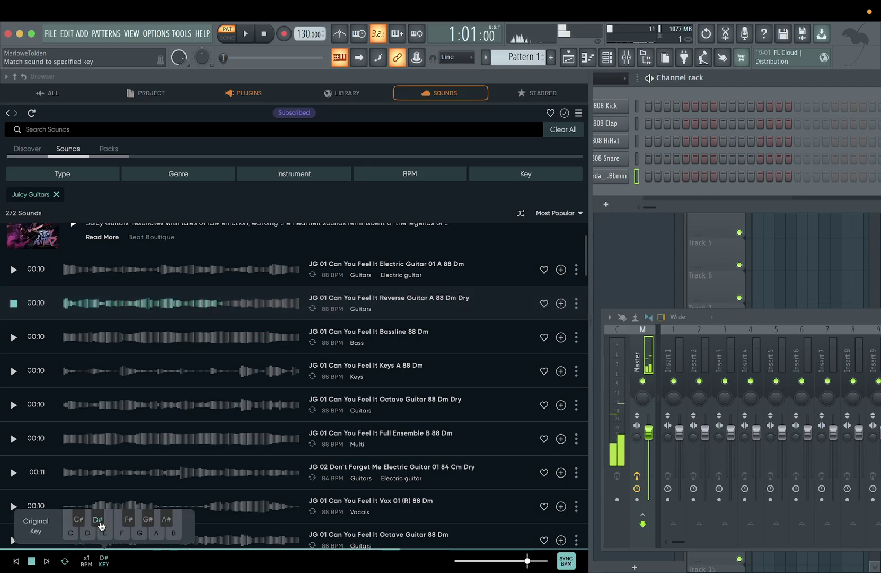
# Step: Preview the Can You Feel It Bassline, Keys A, Octave Guitar Dry and Full Ensemble B loops
pyautogui.click(14, 337)
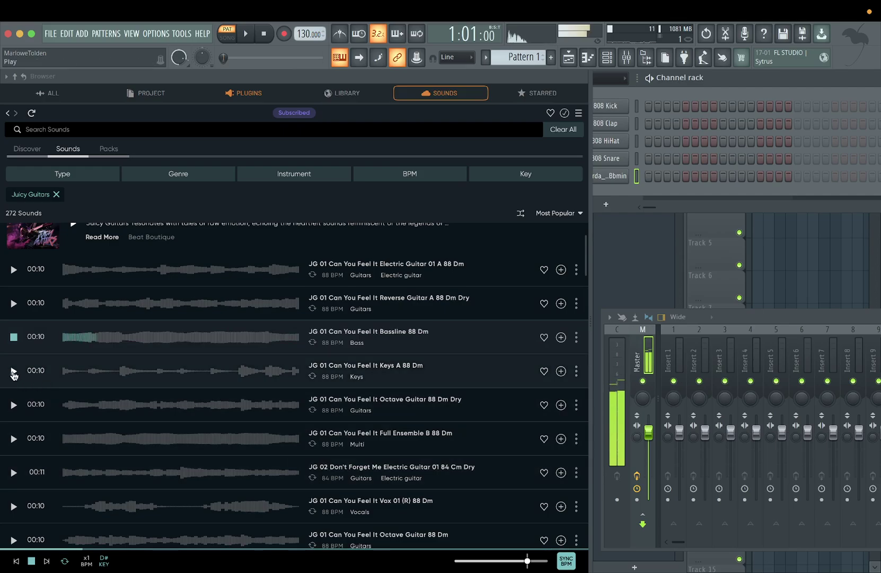
pyautogui.click(13, 371)
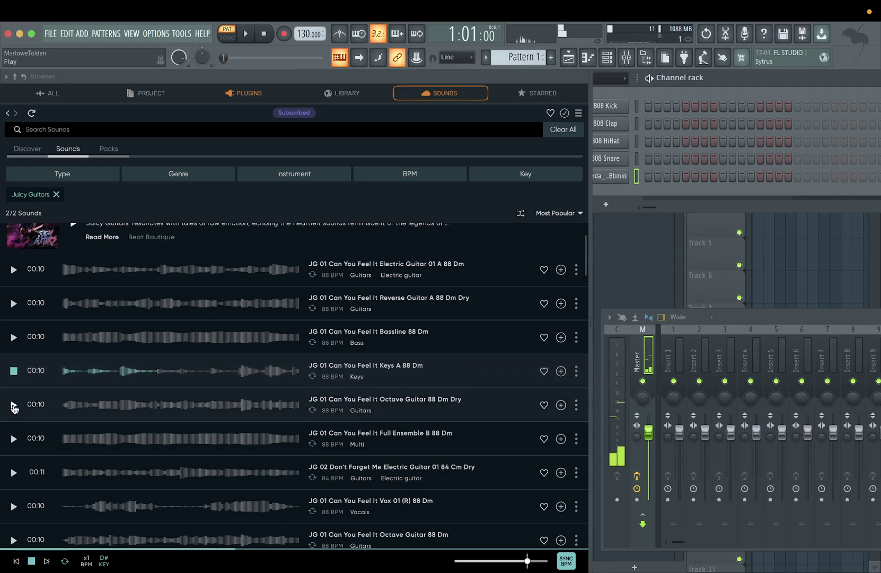
pyautogui.click(13, 405)
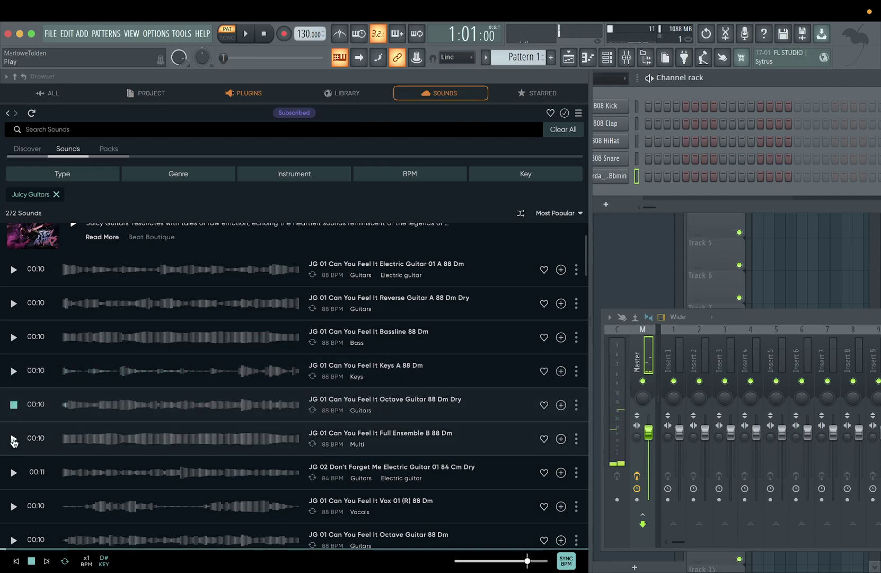
pyautogui.click(14, 439)
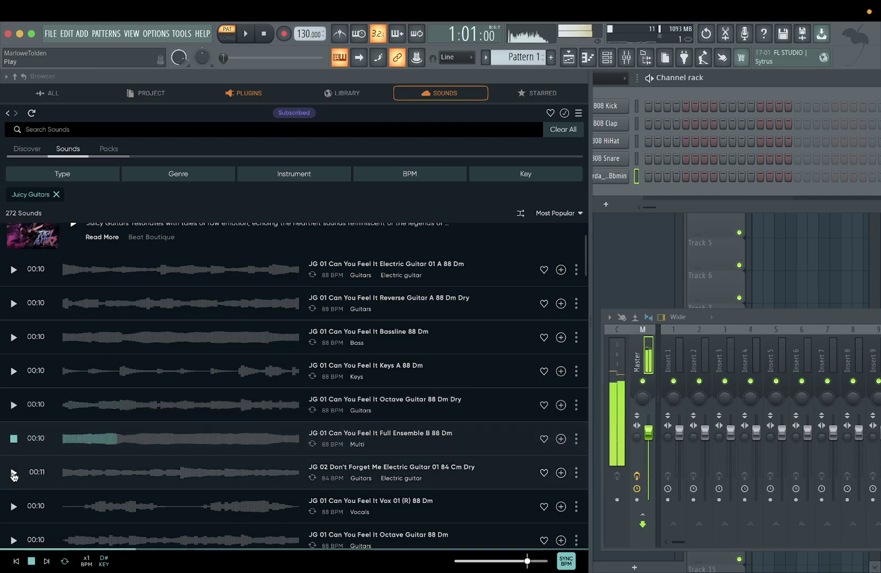
# Step: Preview the Don't Forget Me Electric Guitar 01 and Can You Feel It Vox 01 (R) loops, and shuffle the pack's sounds into random order
pyautogui.scroll(-3, 37, 466)
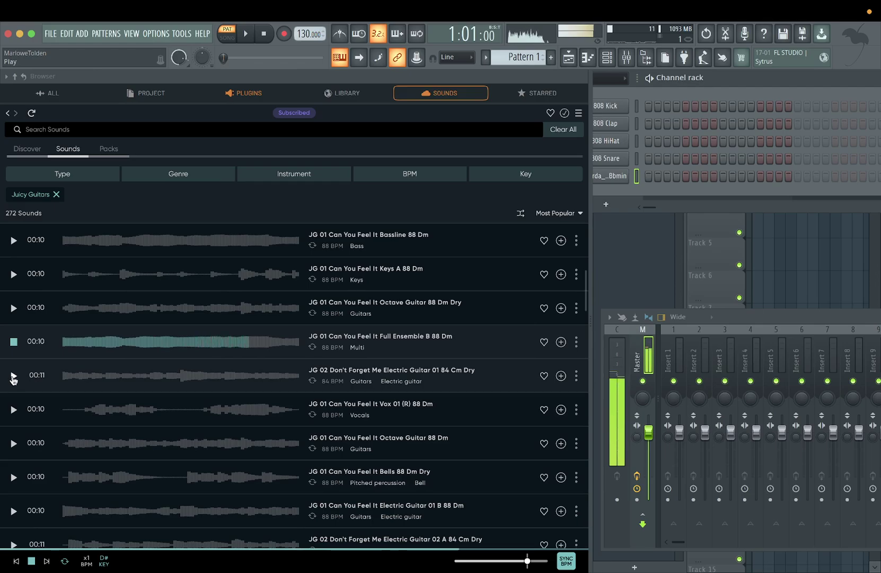
pyautogui.click(13, 376)
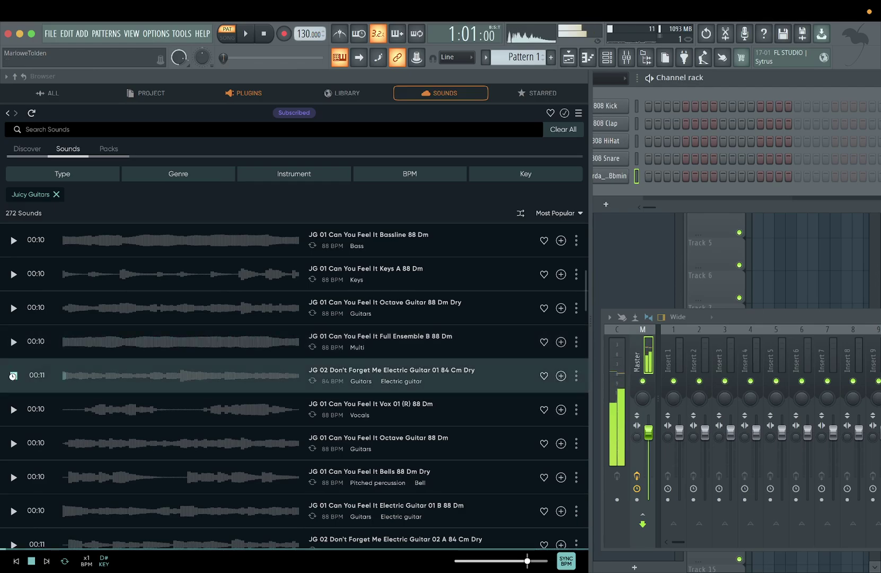
pyautogui.click(13, 409)
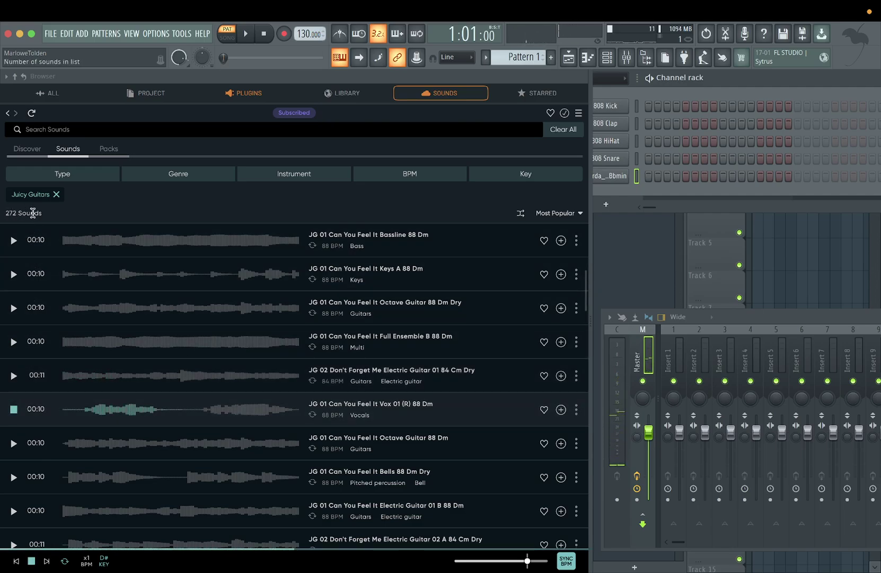
pyautogui.click(521, 214)
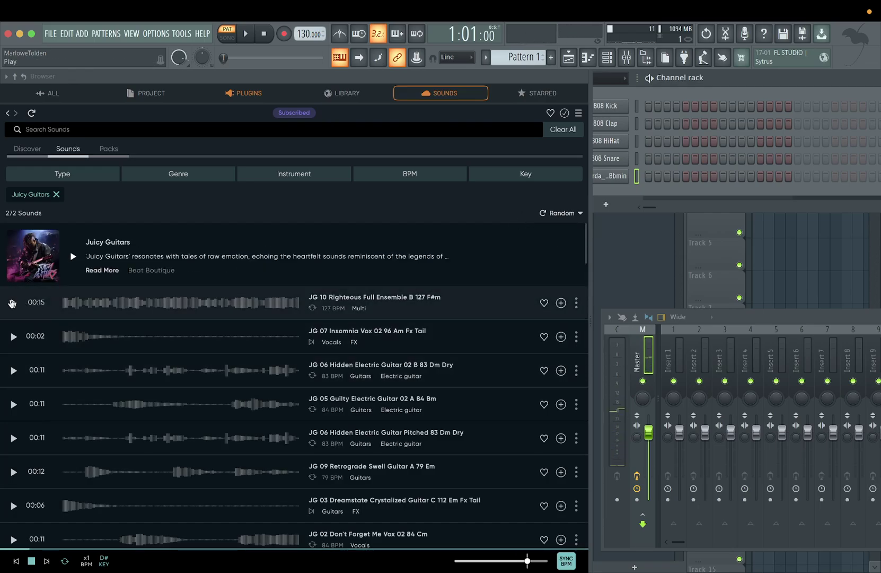
# Step: Preview the Righteous Full Ensemble B loop and add it to the wishlist
pyautogui.click(11, 302)
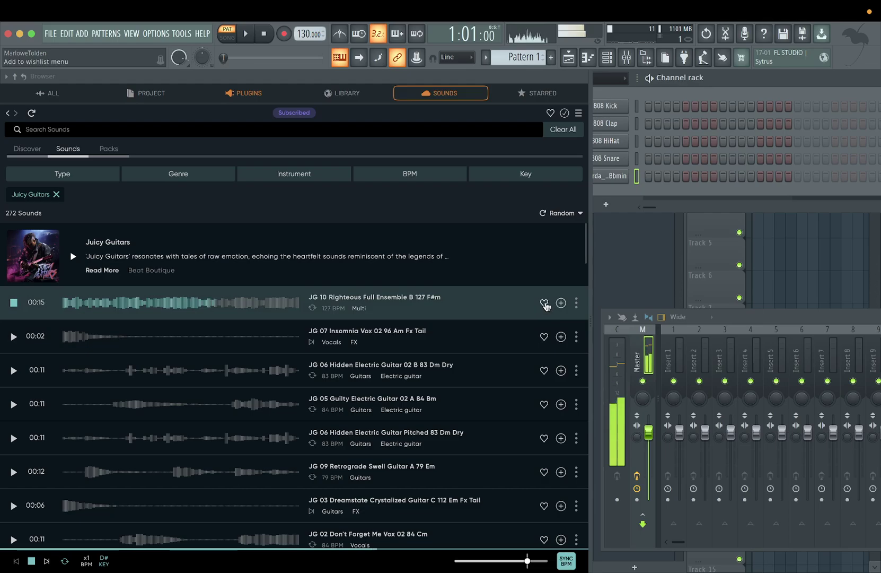
pyautogui.click(544, 302)
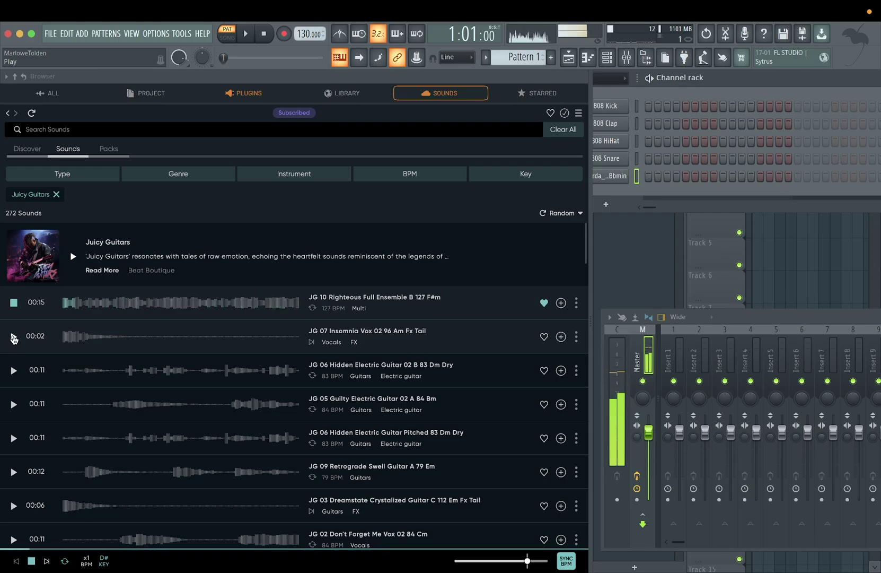
# Step: Preview Insomnia Vox 02, Hidden Electric Guitar 02 B, Guilty Electric Guitar 02 A, Hidden Electric Guitar Pitched and Retrograde Swell Guitar A
pyautogui.click(13, 338)
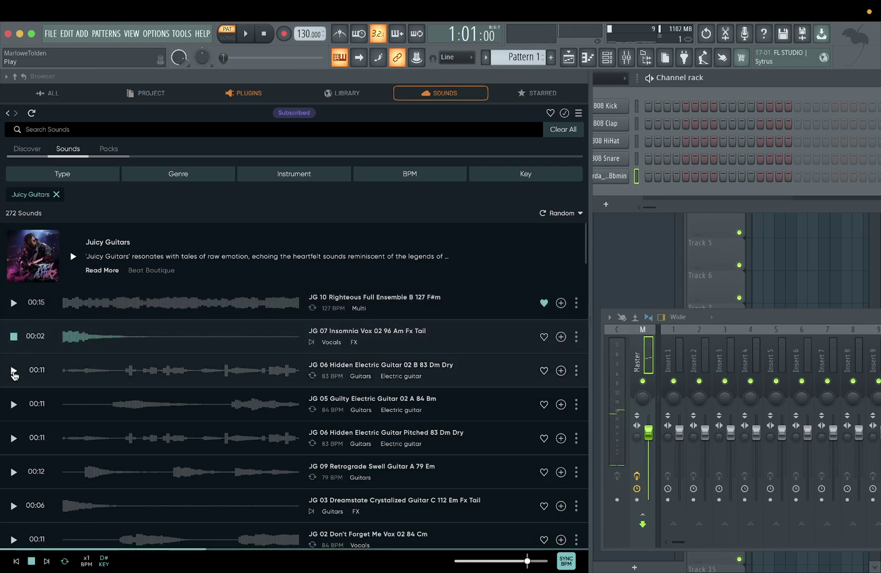
pyautogui.click(14, 371)
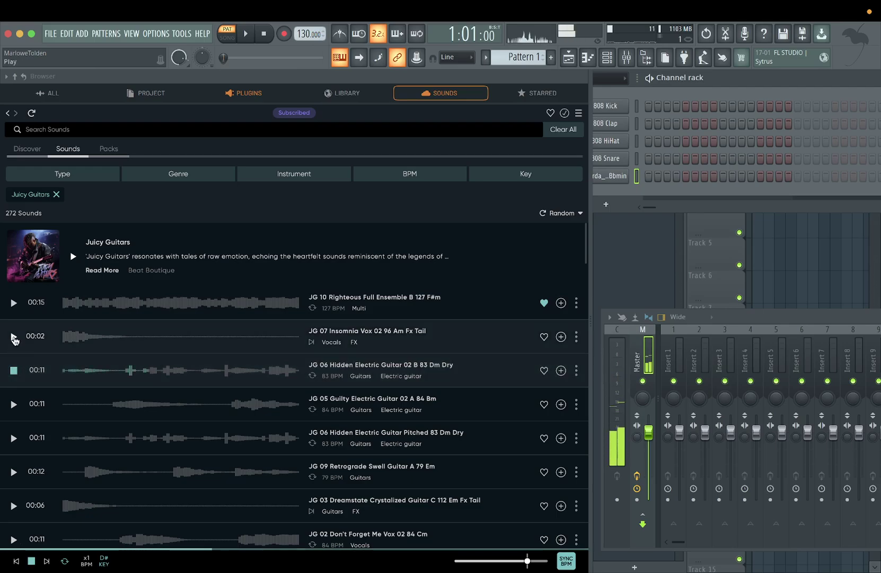
pyautogui.click(14, 337)
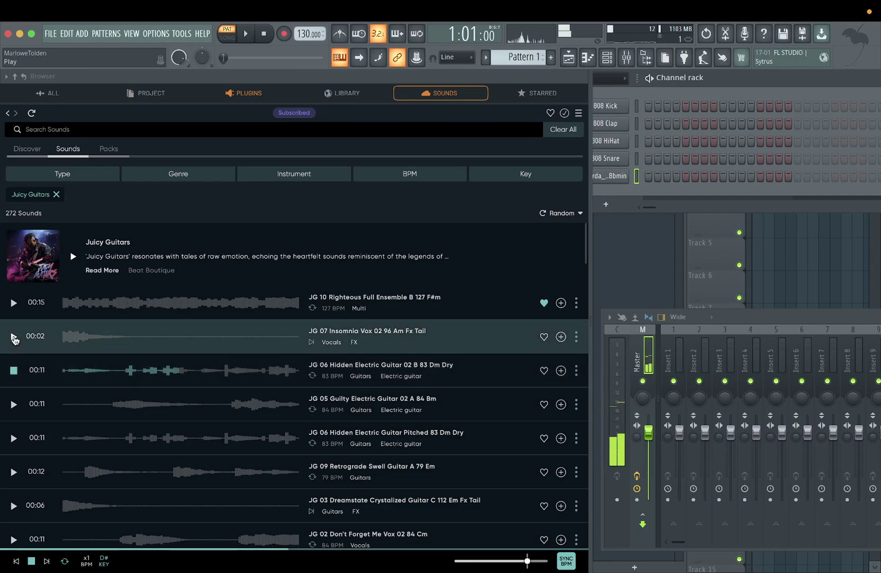
pyautogui.click(14, 405)
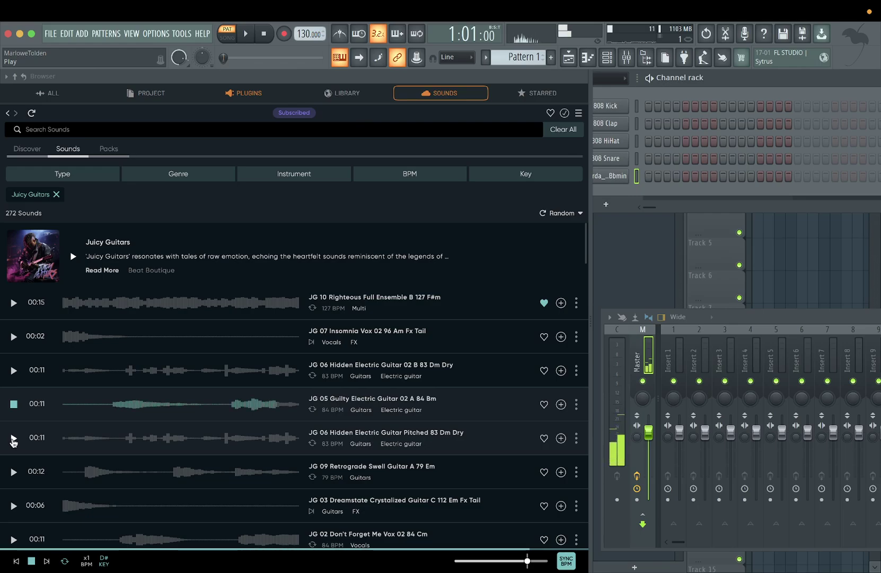
pyautogui.click(13, 439)
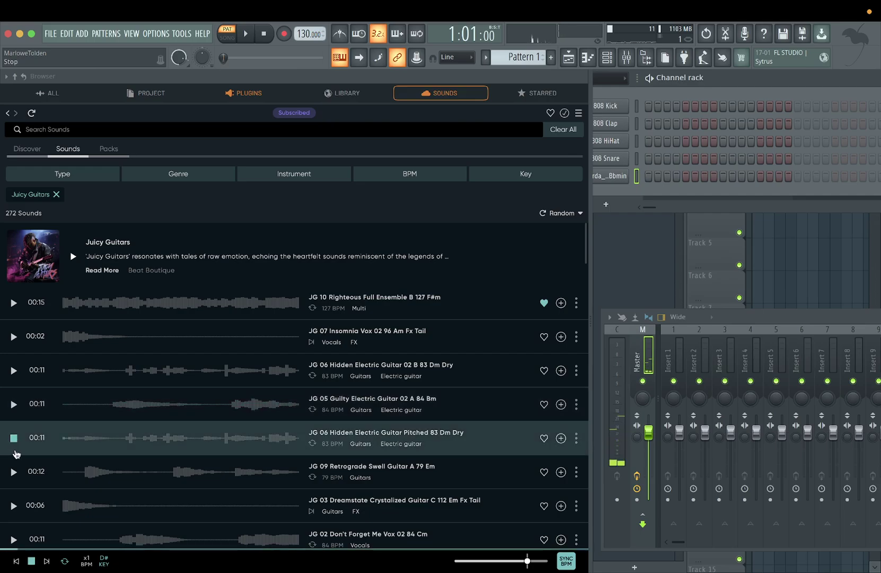
pyautogui.click(13, 472)
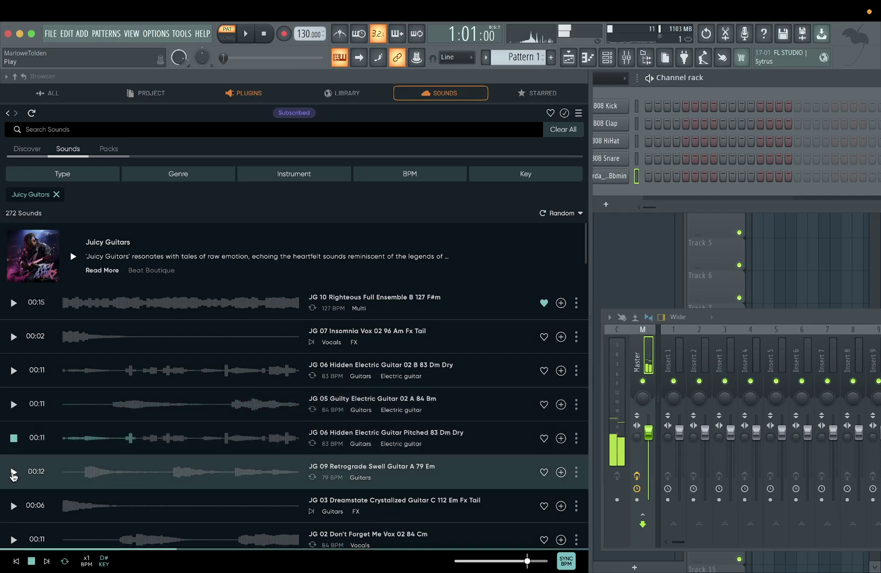
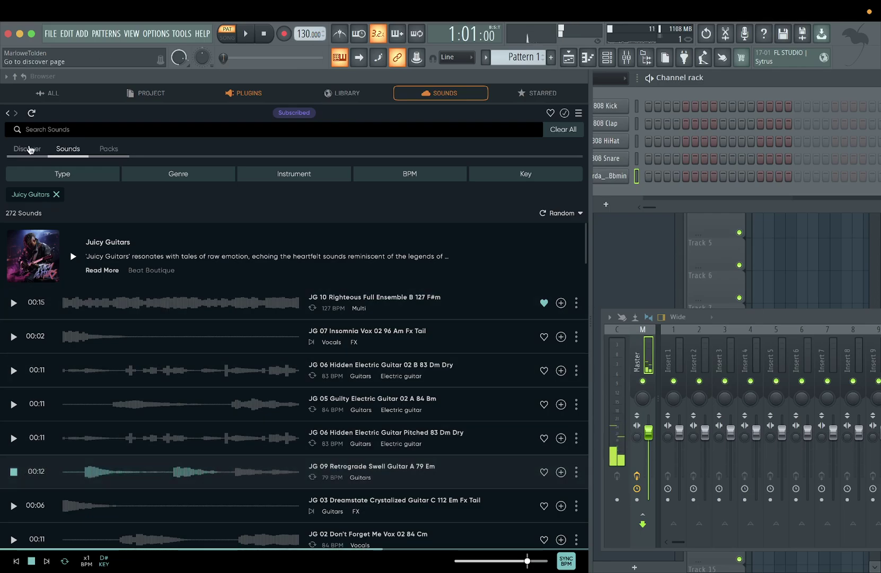
# Step: Return to the Discover page and open the Hard Trap pack from the Fresh Beats section
pyautogui.click(24, 148)
pyautogui.scroll(-5, 121, 379)
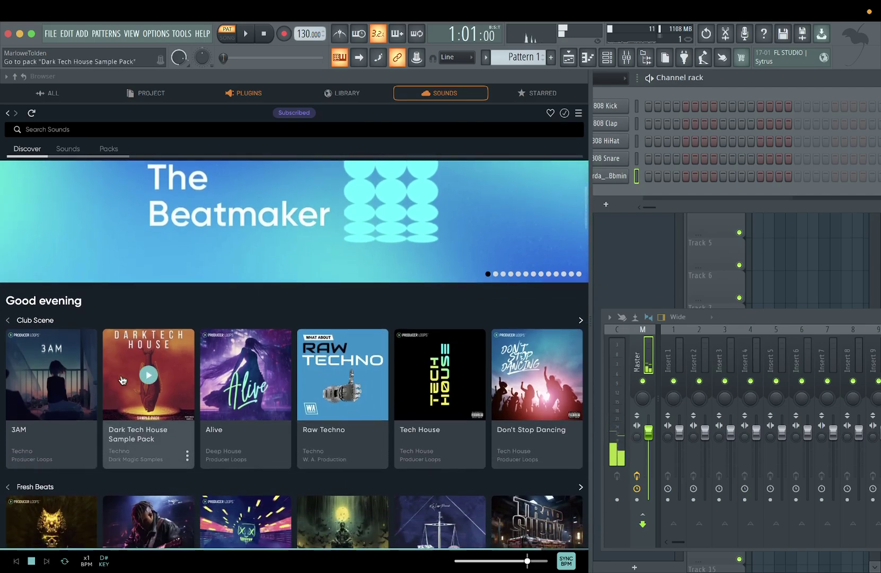
pyautogui.scroll(-1, 121, 379)
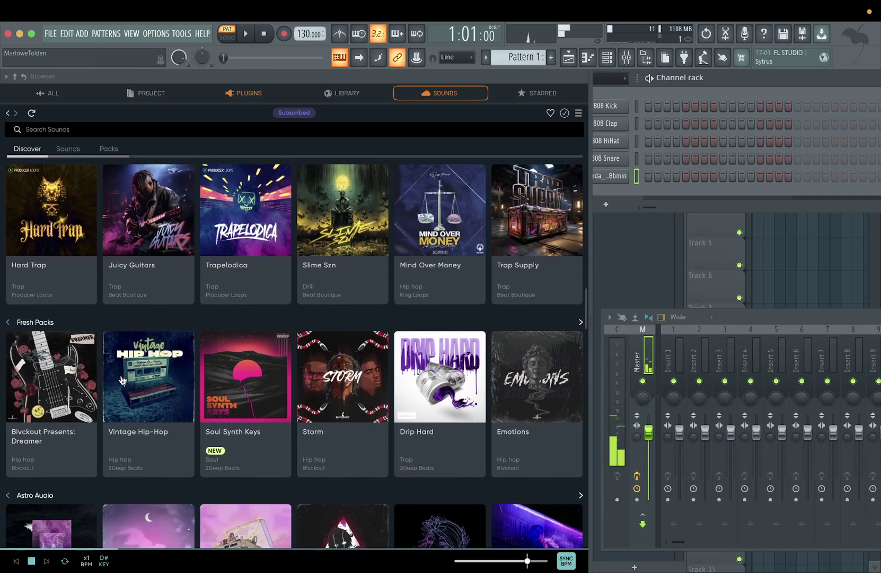
pyautogui.scroll(3, 148, 377)
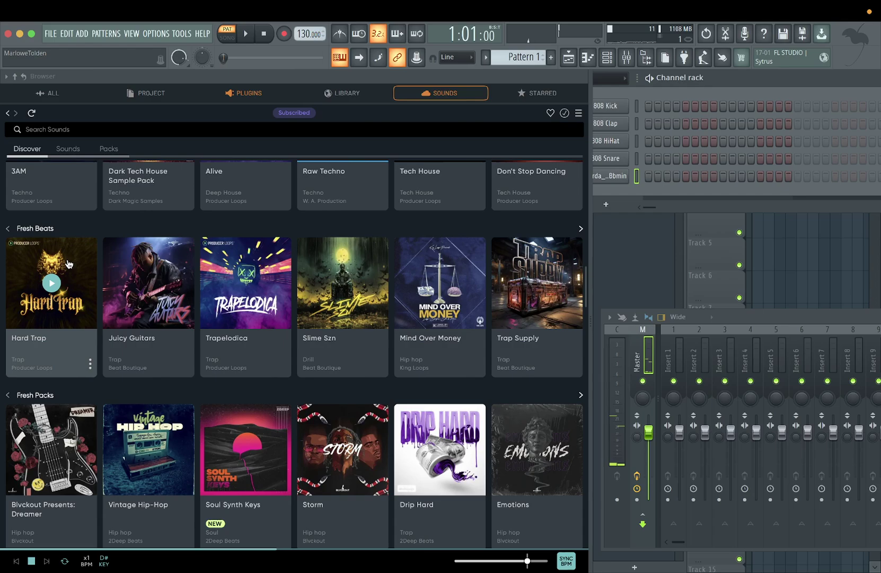
pyautogui.click(62, 288)
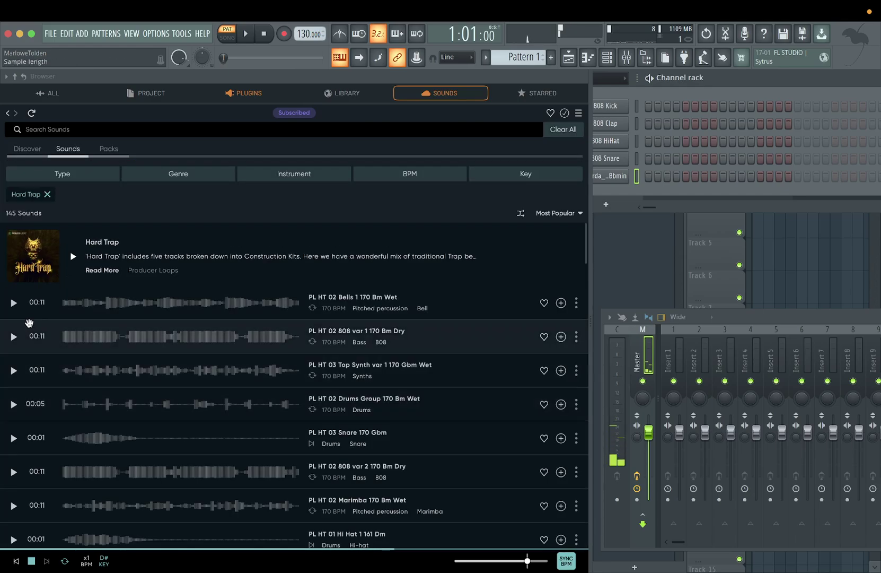
# Step: Preview the 02 Bells 1, 02 808 var 1 Dry and 03 Top Synth var 1 loops, and try matching playback to the key of G#
pyautogui.click(14, 306)
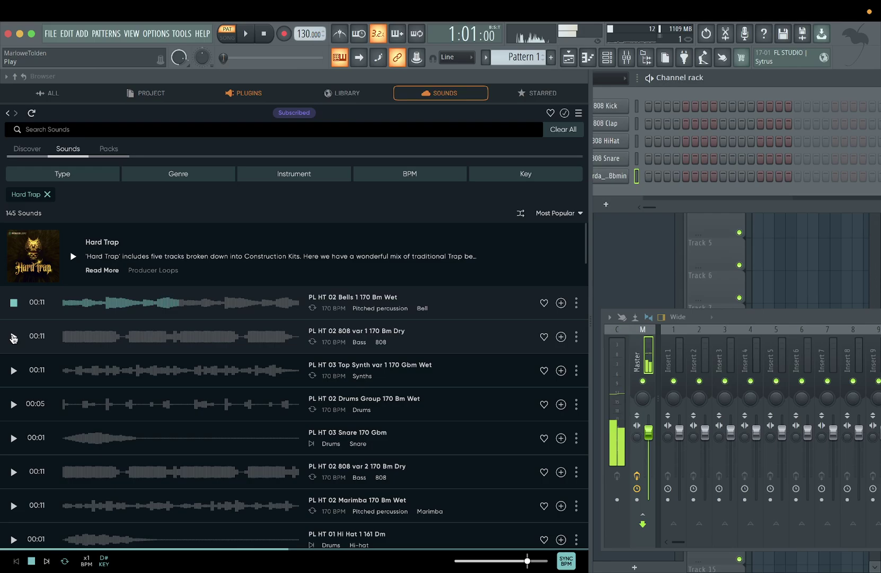
pyautogui.click(13, 338)
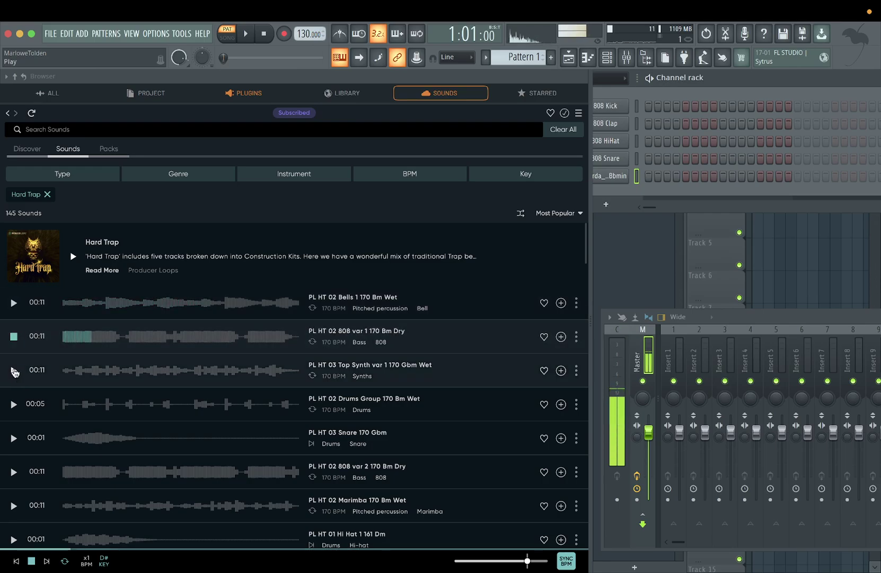
pyautogui.click(14, 371)
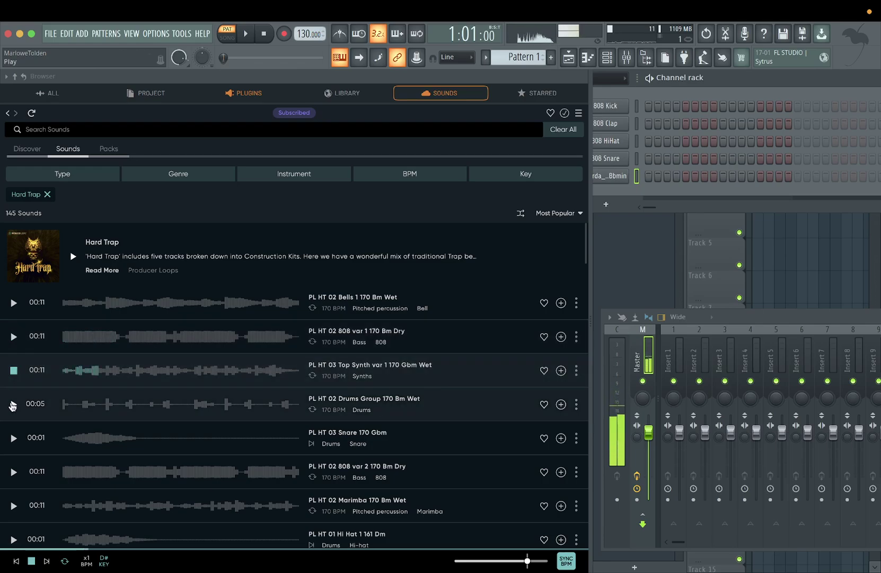
pyautogui.click(104, 560)
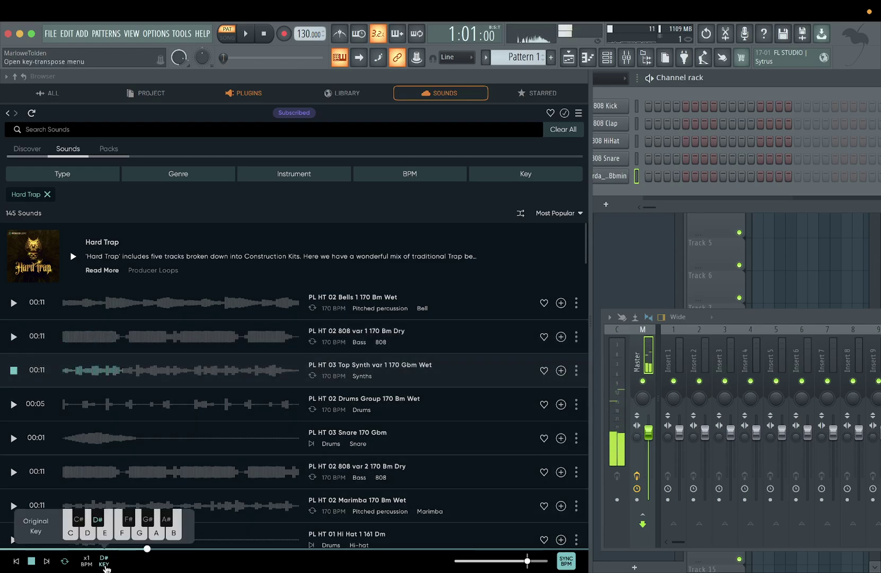
pyautogui.click(147, 520)
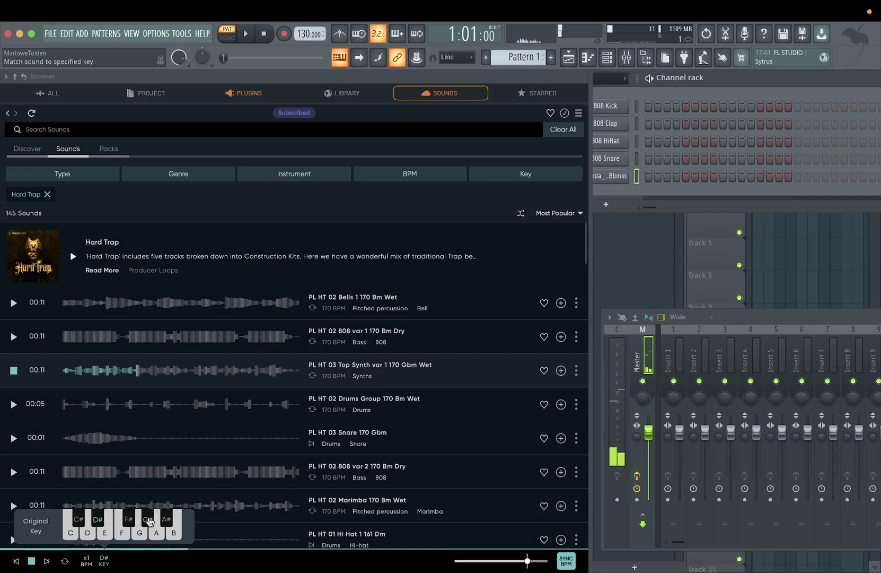
# Step: Preview the 02 Drums Group, 03 Snare, 02 808 var 2, 02 Marimba and 01 Hi Hat 1 sounds
pyautogui.click(14, 404)
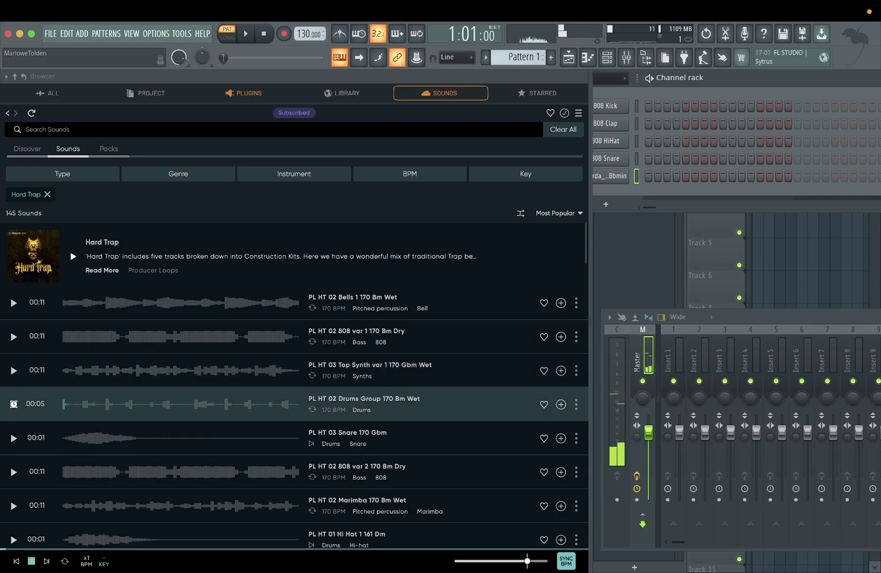
pyautogui.click(13, 438)
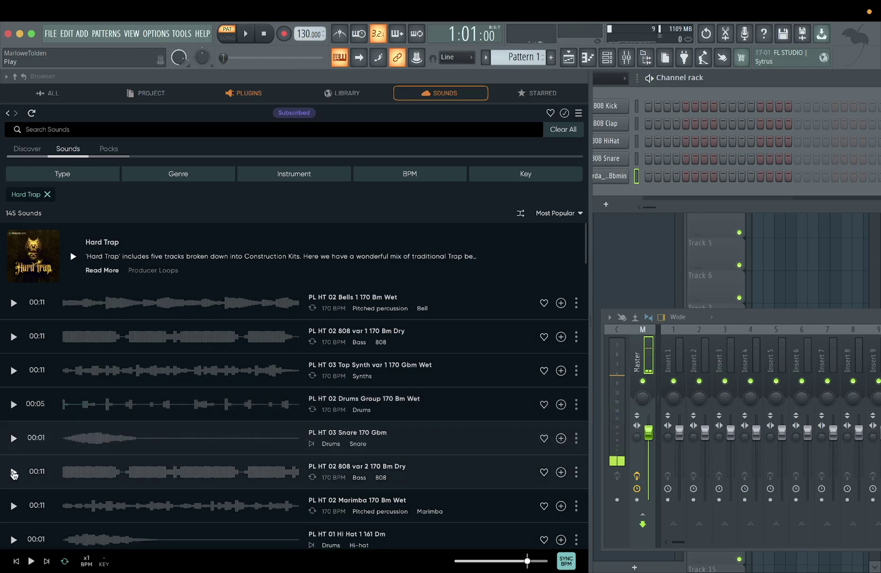
pyautogui.click(14, 471)
pyautogui.scroll(-3, 14, 472)
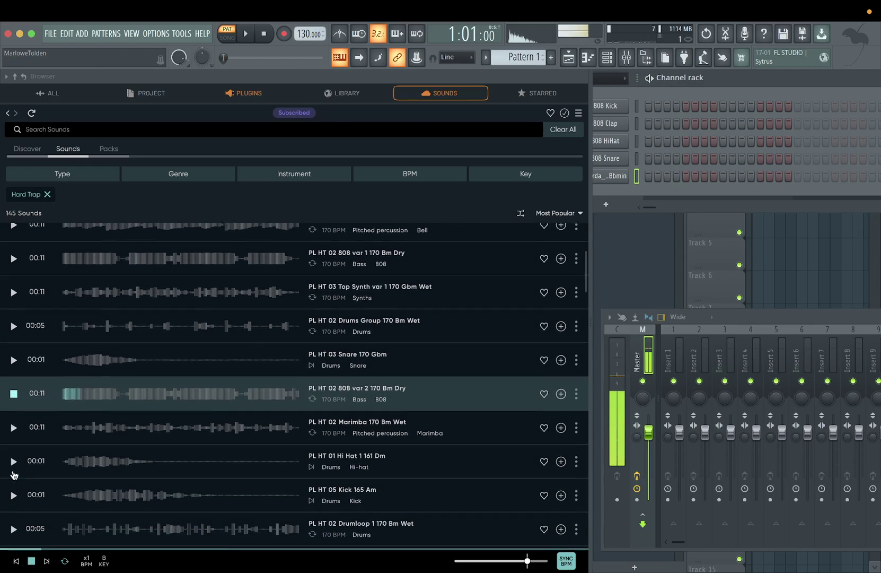
pyautogui.click(14, 425)
pyautogui.click(13, 460)
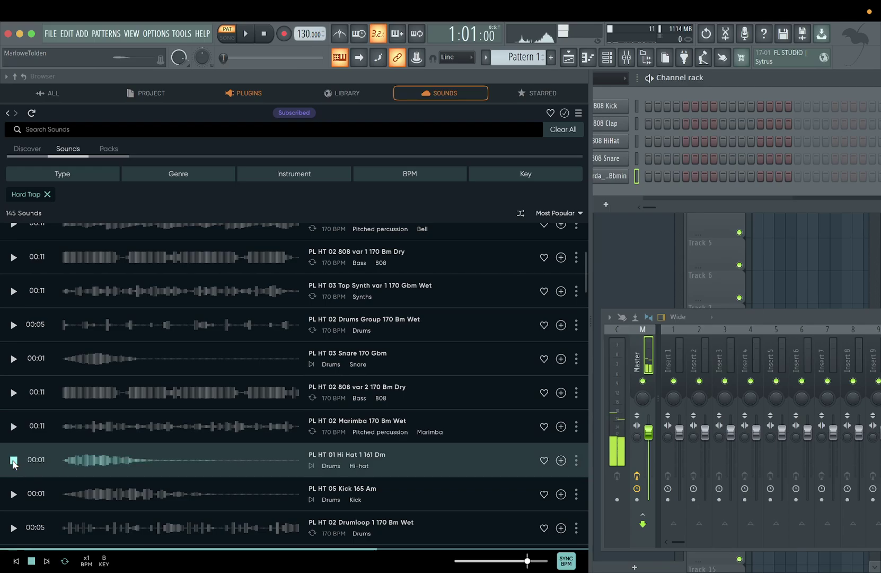
# Step: Preview the 02 Drumloop 1, 04 Drumloop 1 and 02 Vocals loops, and match playback to the key of D
pyautogui.scroll(-3, 14, 461)
pyautogui.click(12, 454)
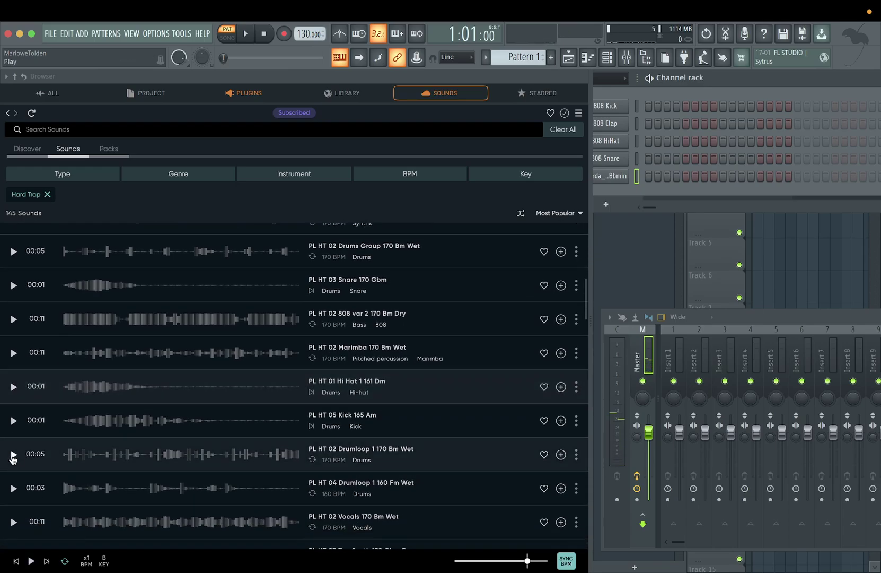
pyautogui.click(14, 488)
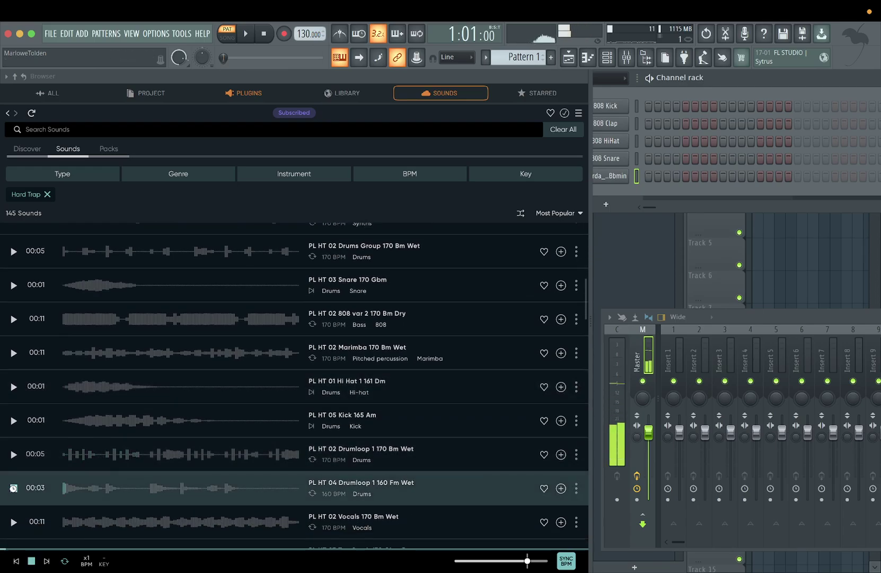
pyautogui.click(14, 521)
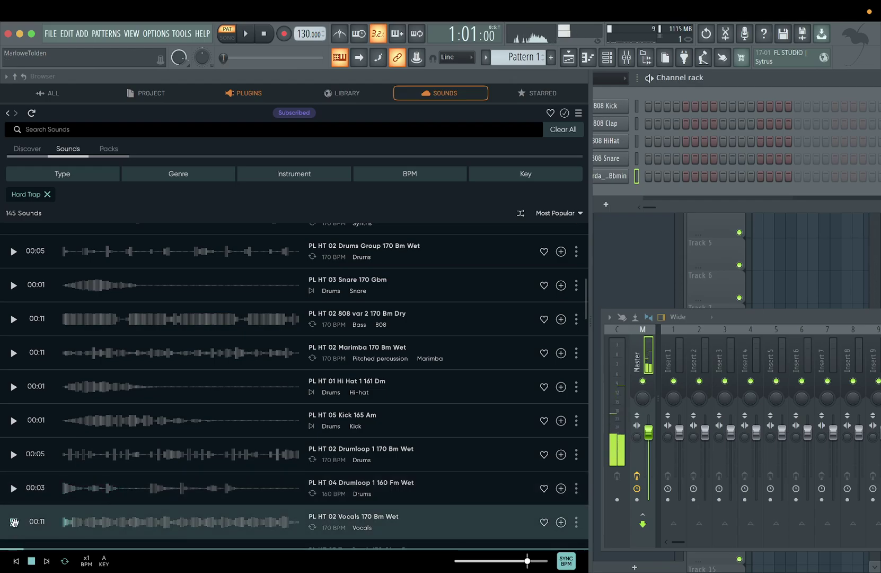
pyautogui.scroll(-3, 22, 525)
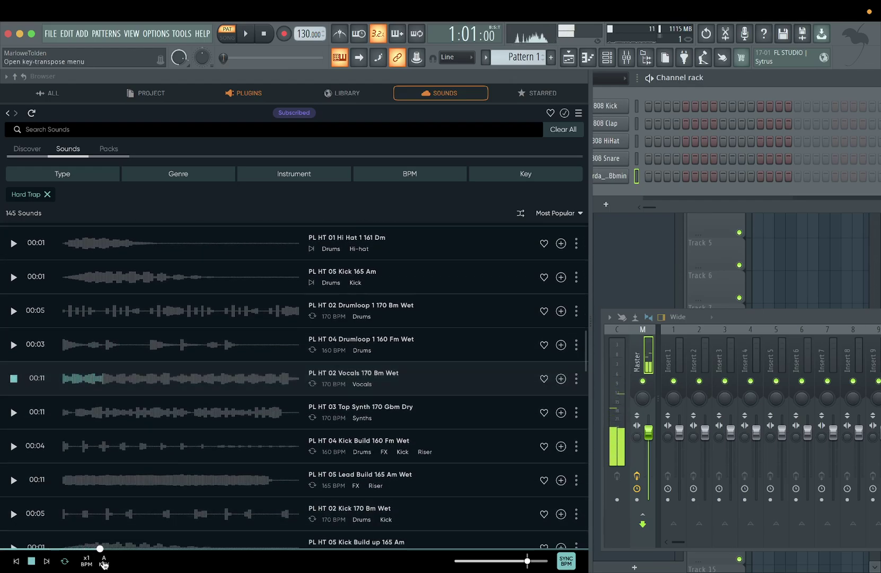
pyautogui.click(104, 561)
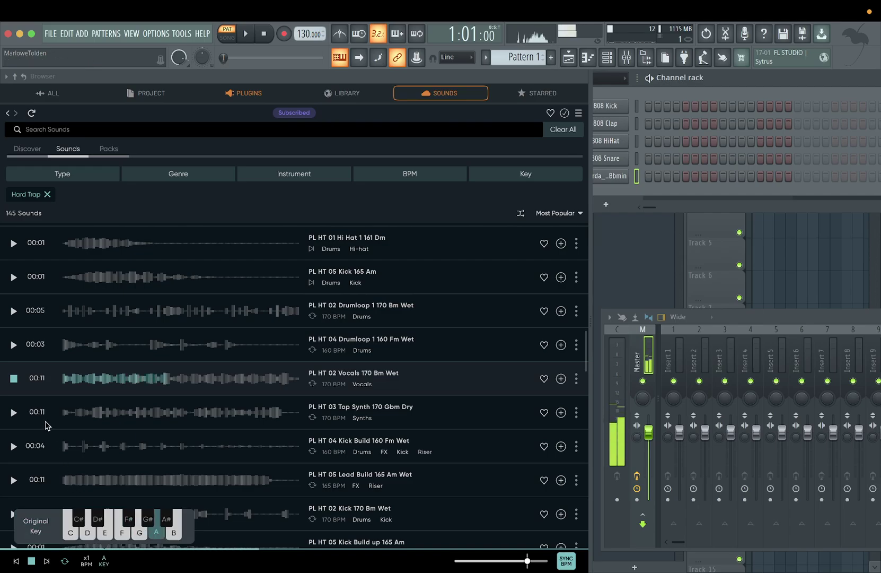
pyautogui.click(88, 532)
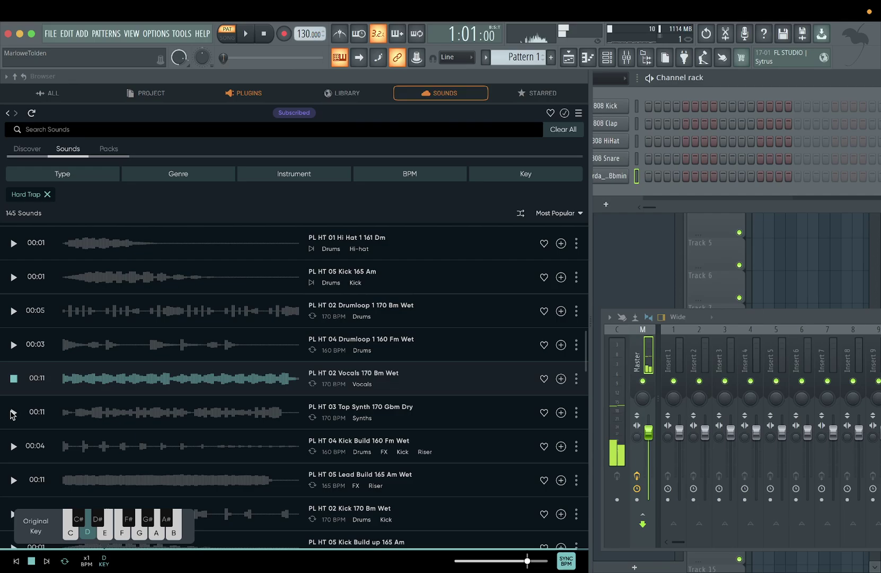
# Step: Preview the 03 Top Synth Dry, 05 Lead Build, 02 Kick, 05 Kick Build up and 02 Drumloop 3 sounds, and stop playback
pyautogui.click(13, 411)
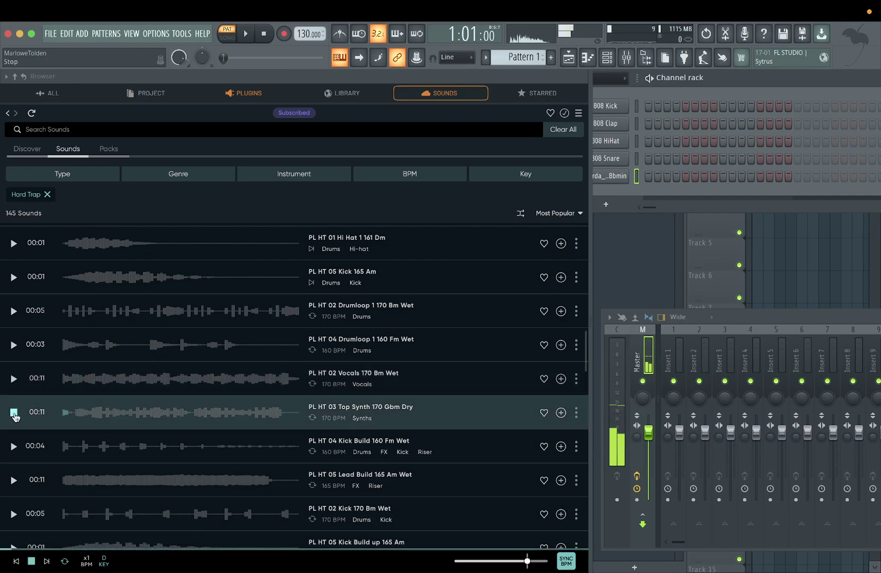
pyautogui.click(13, 480)
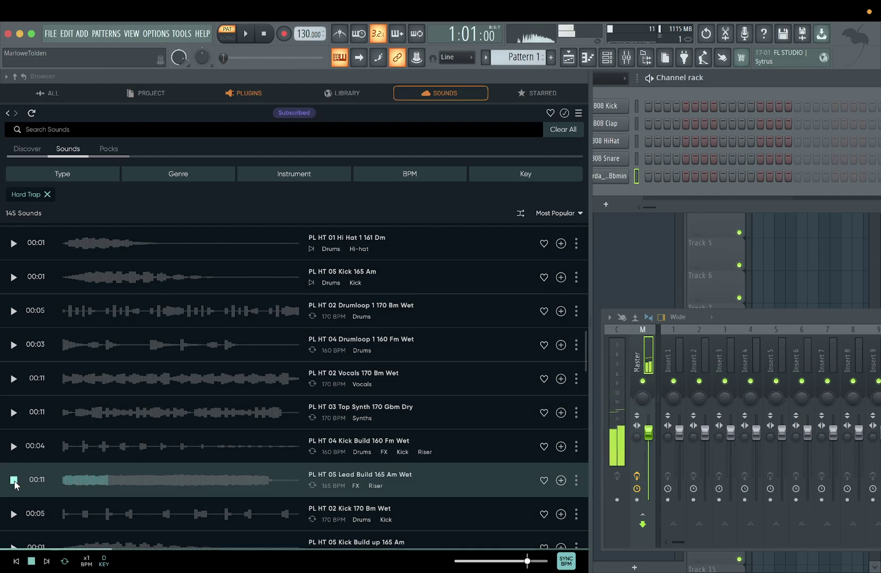
pyautogui.scroll(-3, 14, 483)
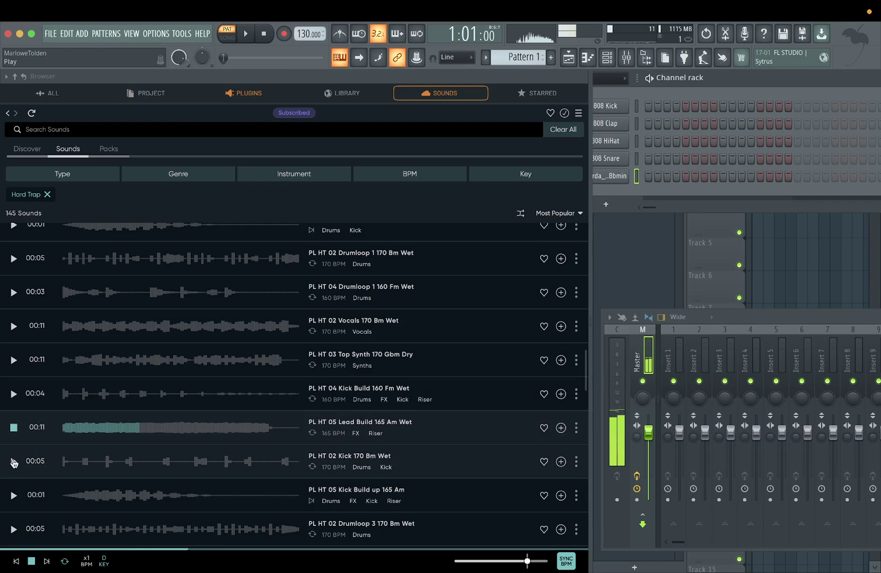
pyautogui.click(14, 461)
pyautogui.click(13, 495)
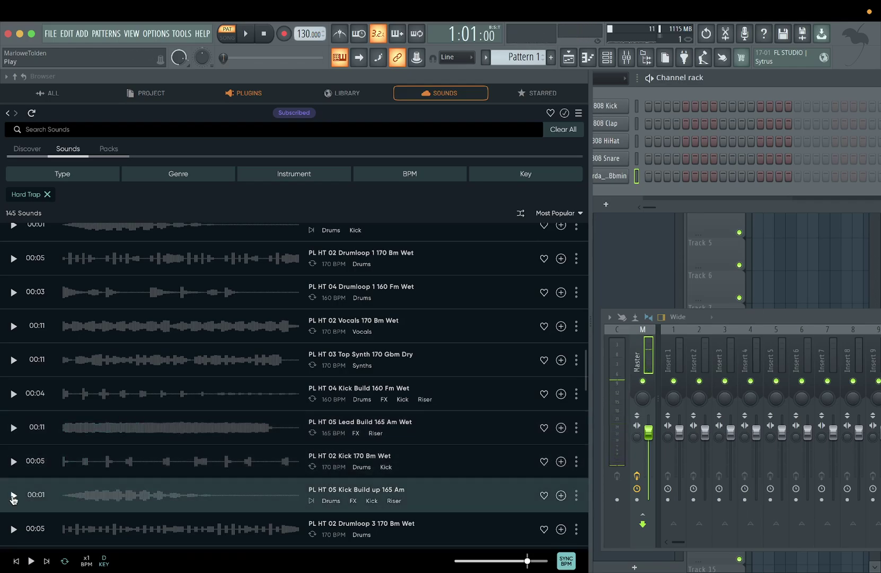
pyautogui.scroll(-1, 13, 498)
pyautogui.click(13, 498)
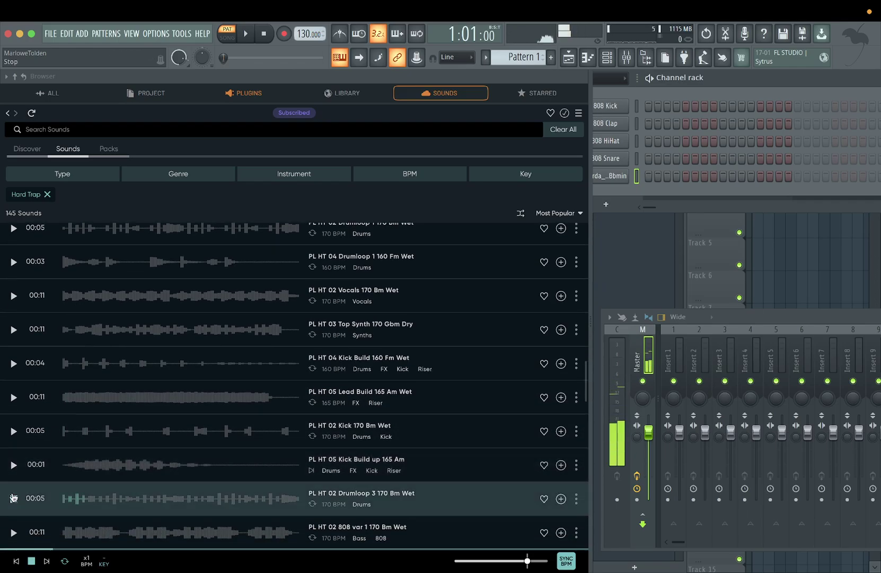
pyautogui.click(14, 499)
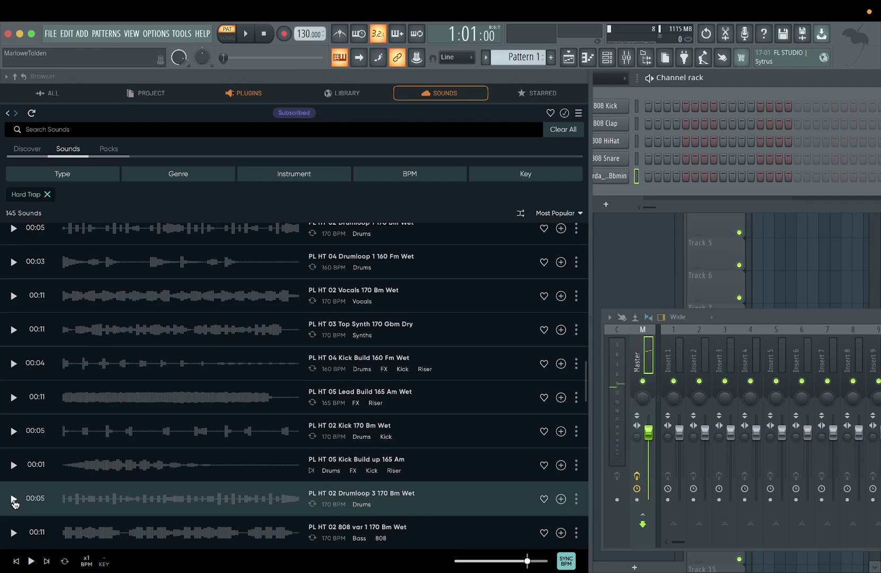
# Step: Browse the sound packs and open the 9th Wonder - Classic Soul Pack
pyautogui.click(28, 150)
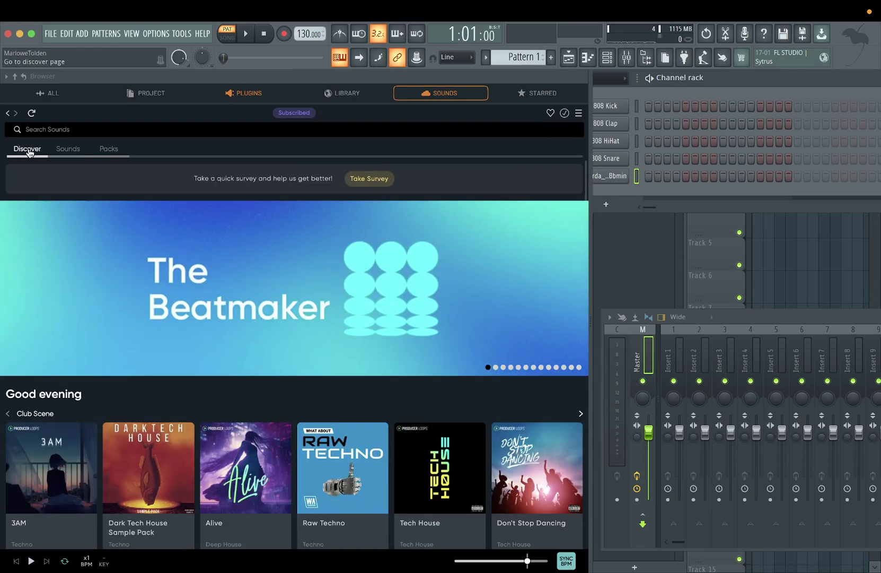
pyautogui.click(69, 150)
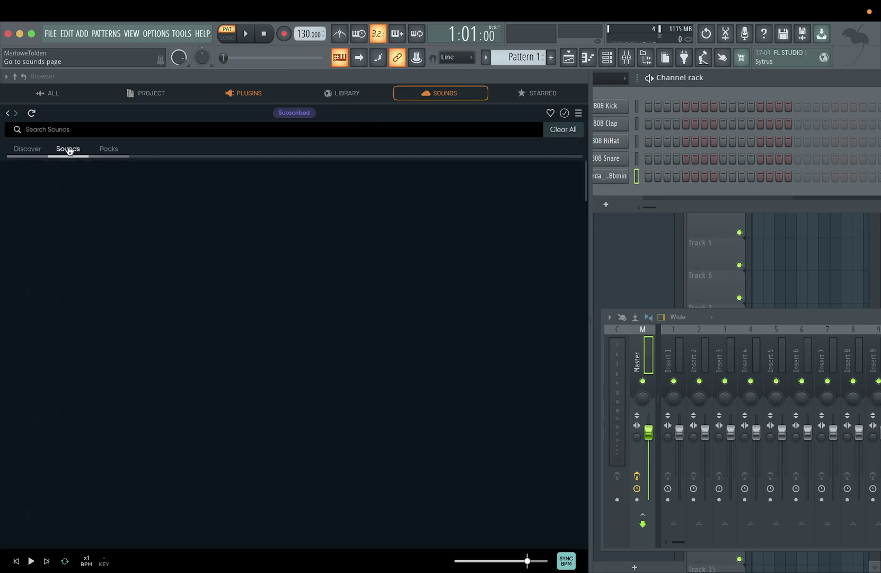
pyautogui.click(101, 150)
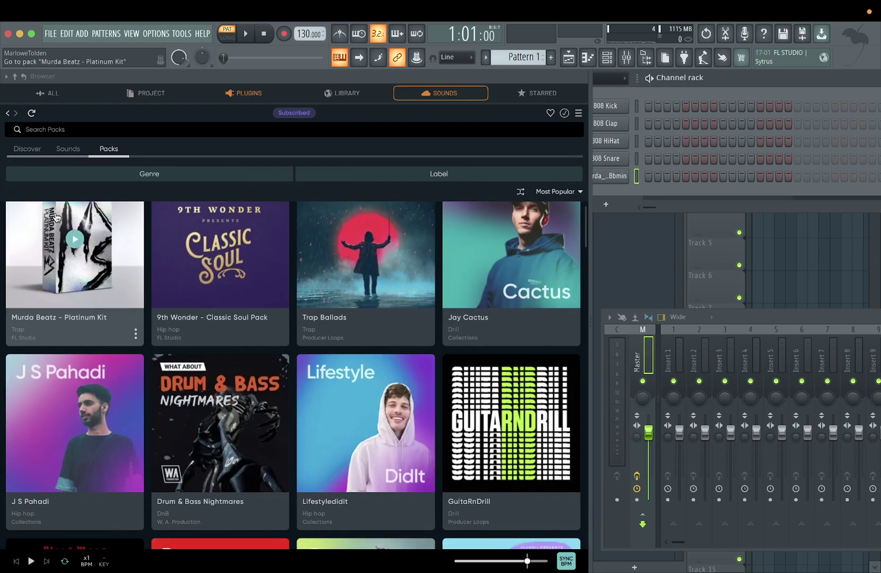
pyautogui.scroll(-3, 56, 218)
pyautogui.scroll(3, 56, 217)
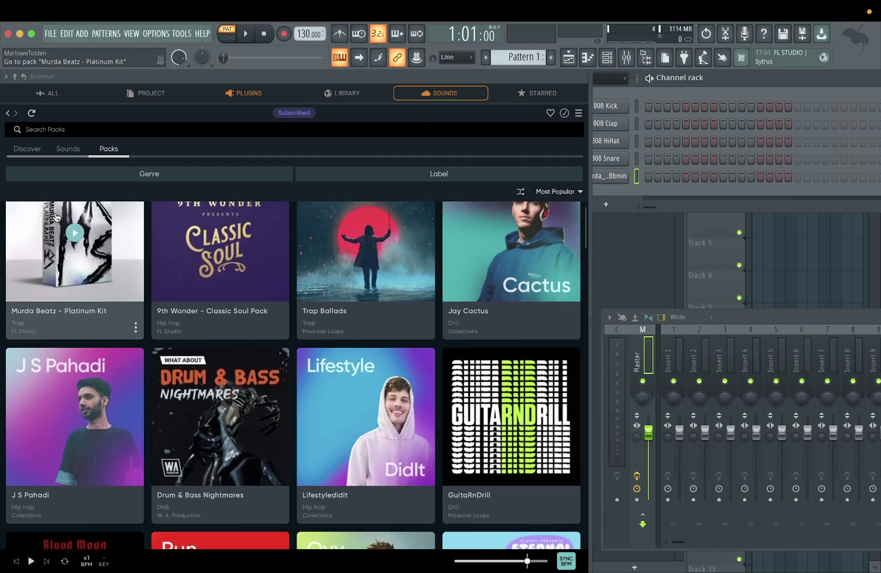
pyautogui.scroll(2, 57, 218)
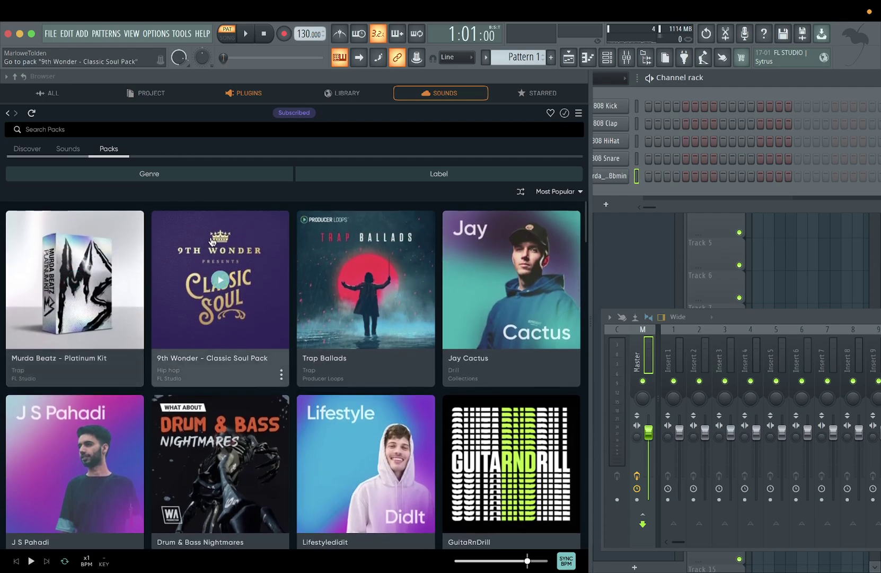
pyautogui.click(211, 242)
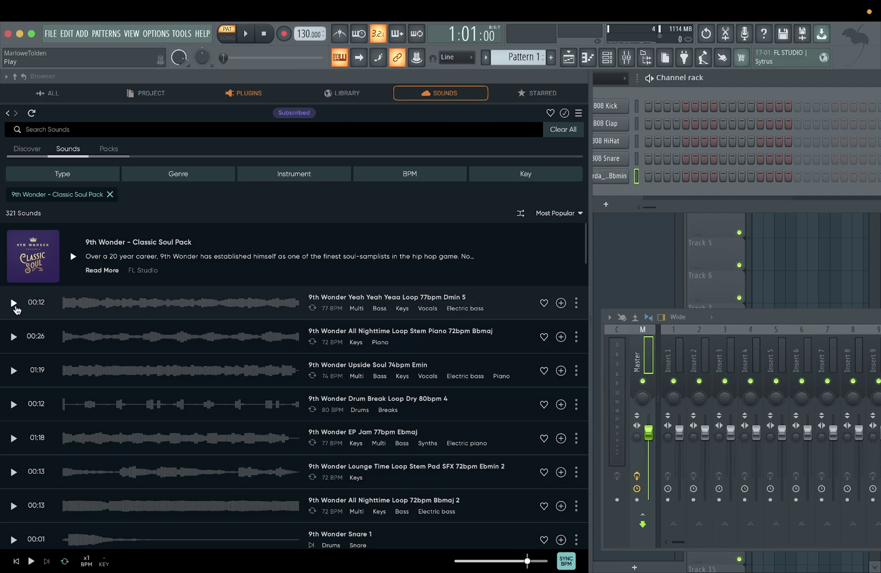
# Step: Preview the Yeah Yeah Yeaa Loop Dmin 5, All Nighttime piano stem, Upside Soul and Drum Break Loop Dry 80bpm 4 sounds
pyautogui.click(15, 304)
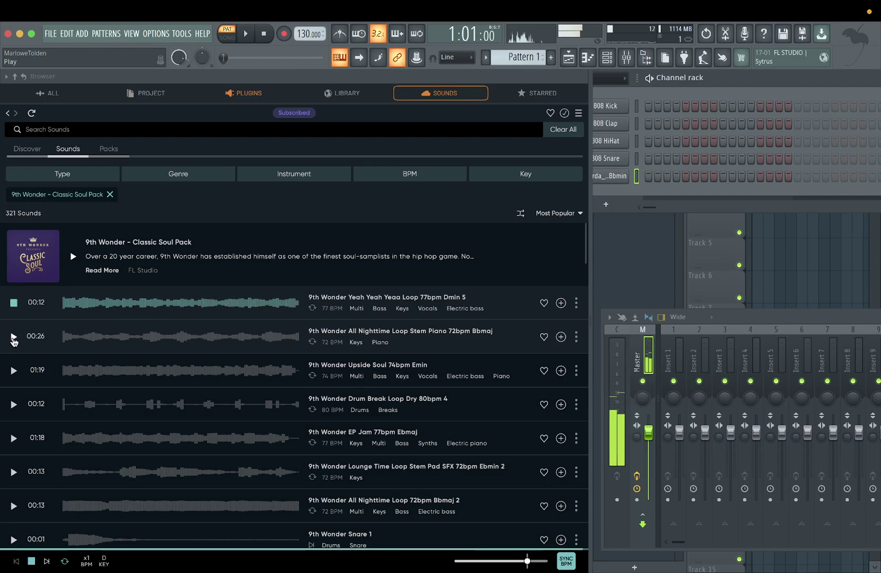
pyautogui.click(13, 337)
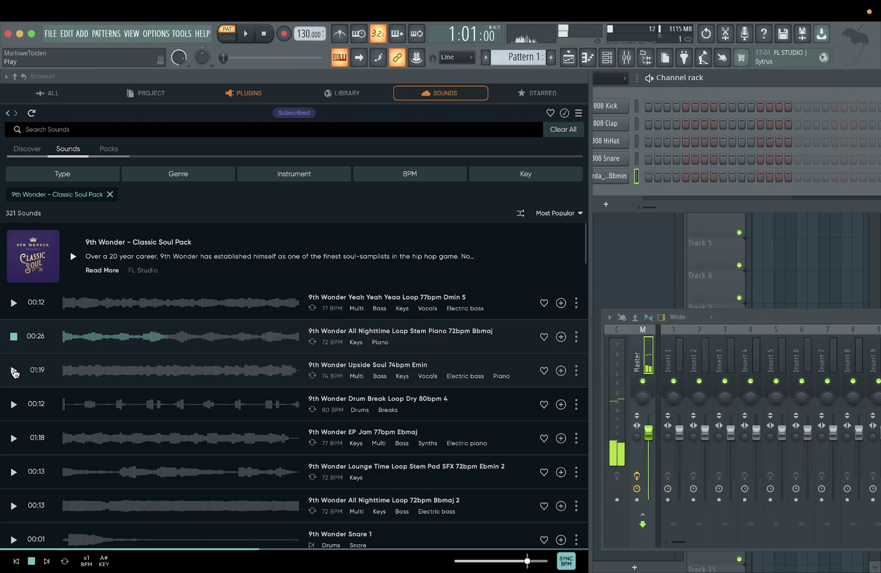
pyautogui.click(14, 371)
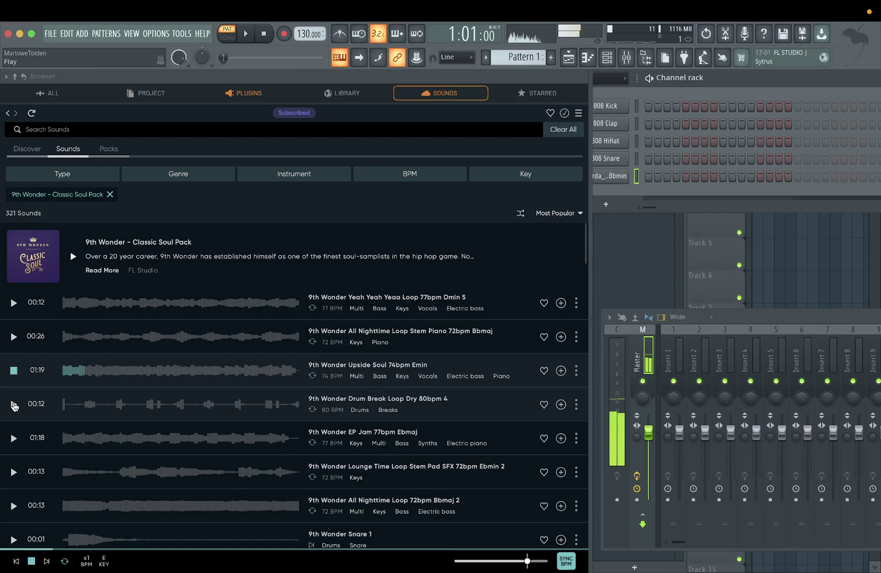
pyautogui.scroll(-1, 14, 406)
pyautogui.click(14, 367)
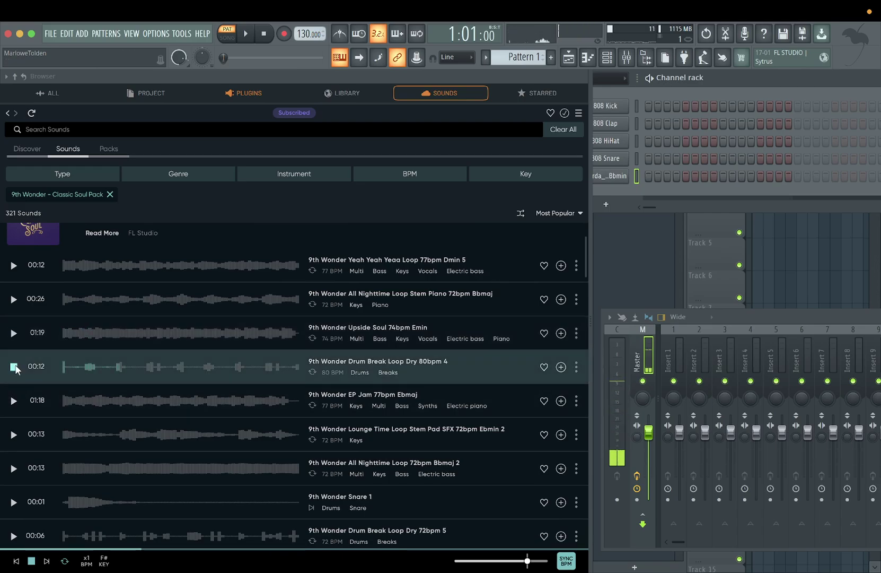
# Step: Preview the EP Jam, Lounge Time Loop Stem Pad SFX and All Nighttime Loop 72bpm Bbmaj 2 sounds
pyautogui.click(14, 400)
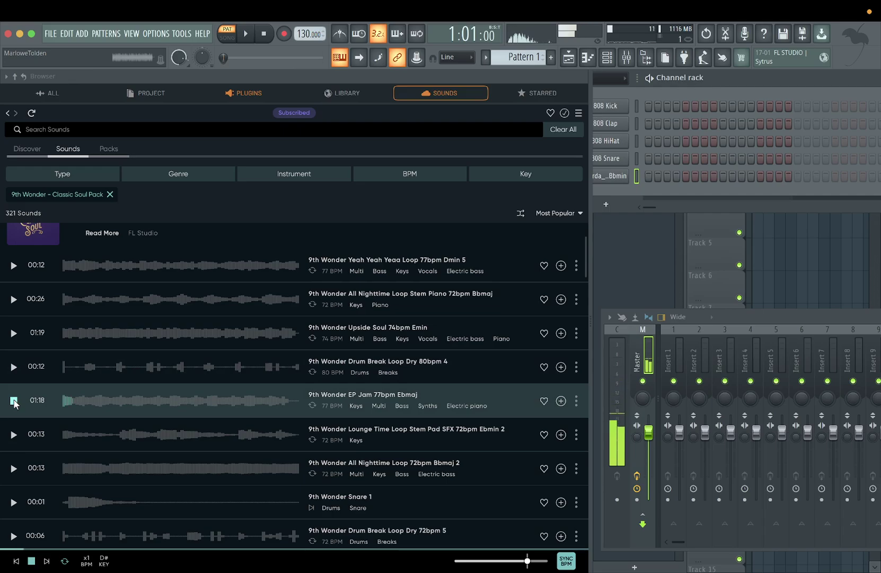
pyautogui.click(14, 434)
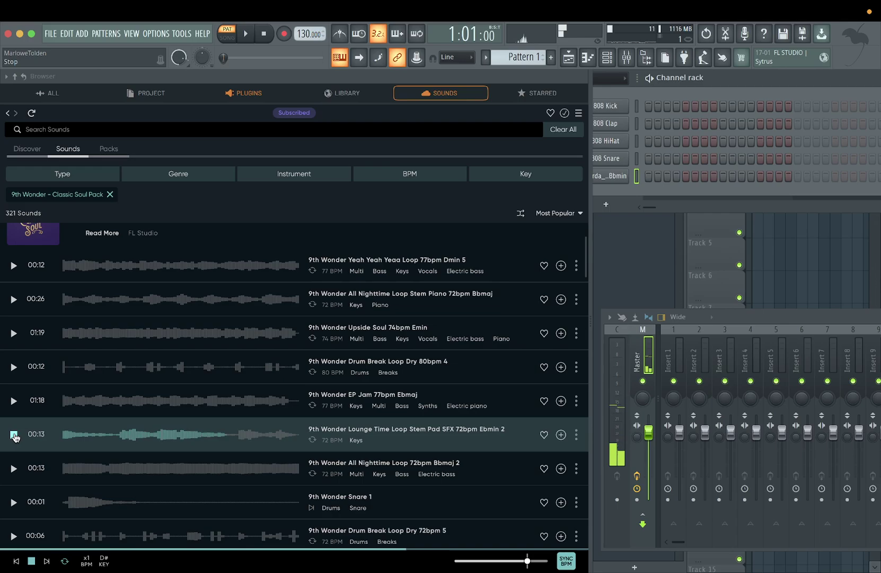
pyautogui.click(14, 469)
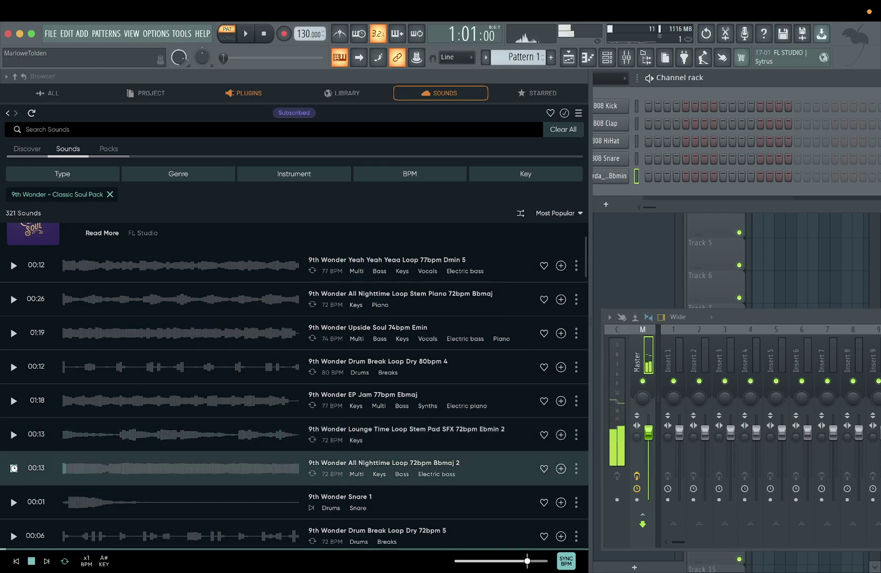
# Step: Preview the Kick 4, To Do Soul vocal stem and Yeah Yeah Yeaa vocal stem sounds further down the pack
pyautogui.scroll(-3, 14, 467)
pyautogui.scroll(-3, 16, 451)
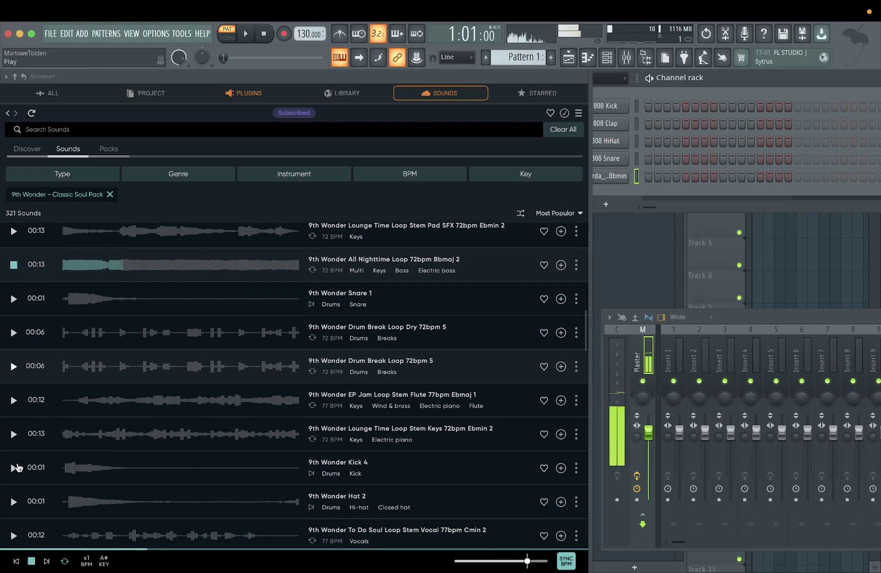
pyautogui.click(14, 464)
pyautogui.scroll(-2, 15, 466)
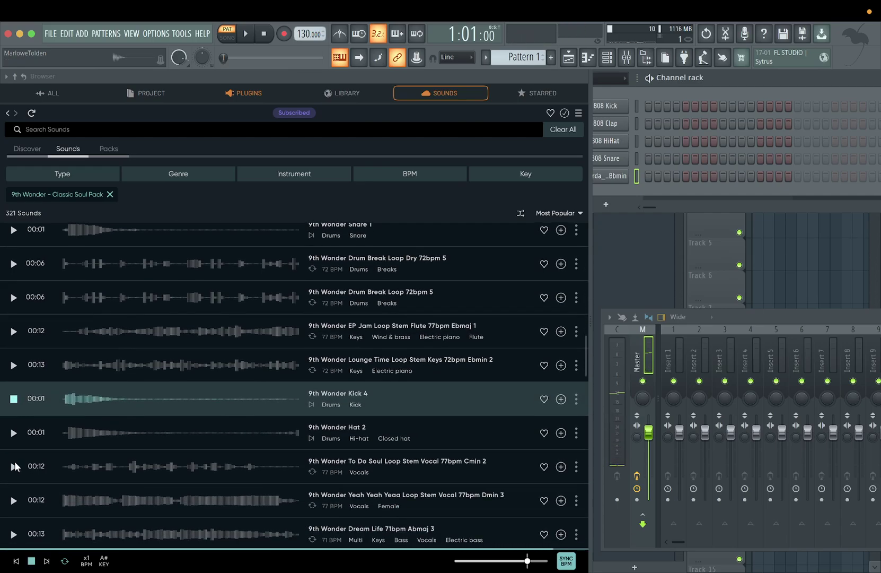
pyautogui.click(14, 468)
pyautogui.scroll(-4, 12, 464)
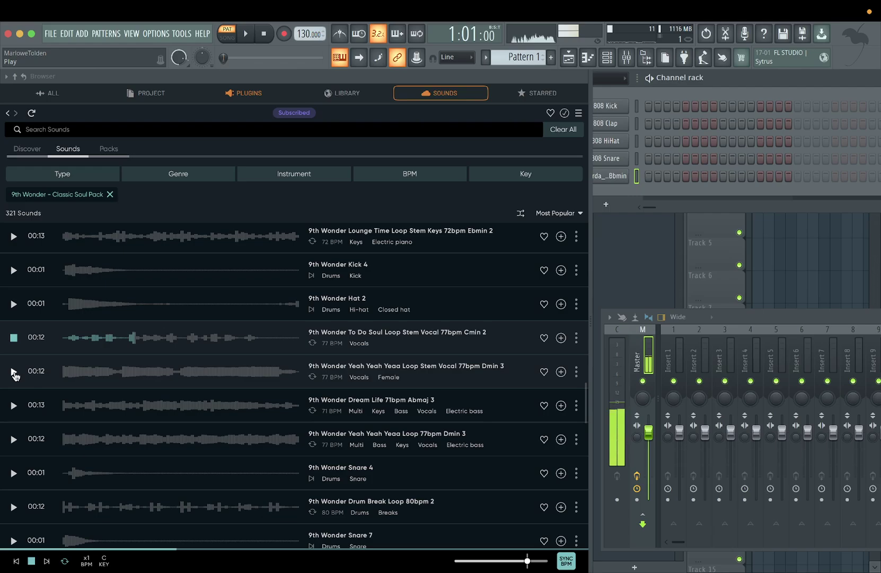
pyautogui.click(14, 372)
pyautogui.scroll(-2, 14, 374)
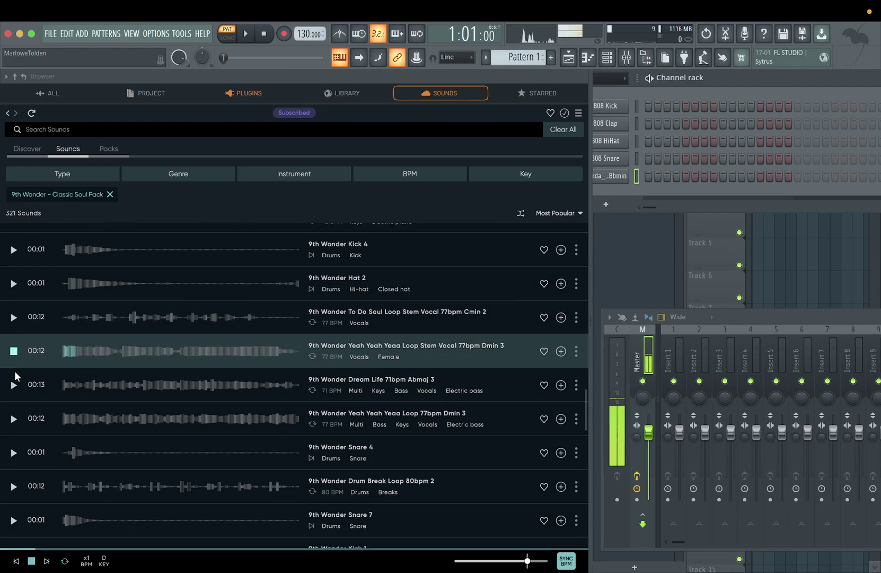
pyautogui.scroll(-2, 15, 372)
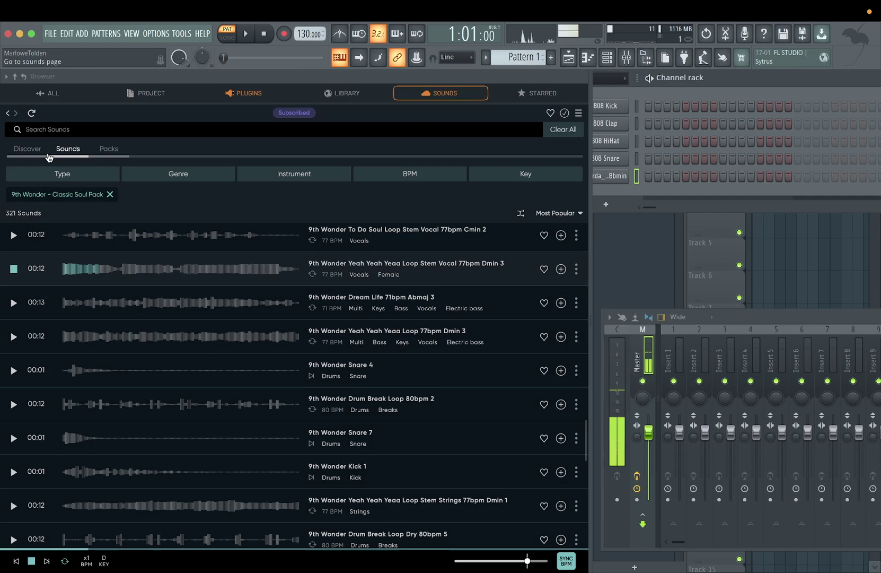
# Step: Filter the sound packs by the Hip hop / R&B genre and stop the preview playback
pyautogui.click(114, 151)
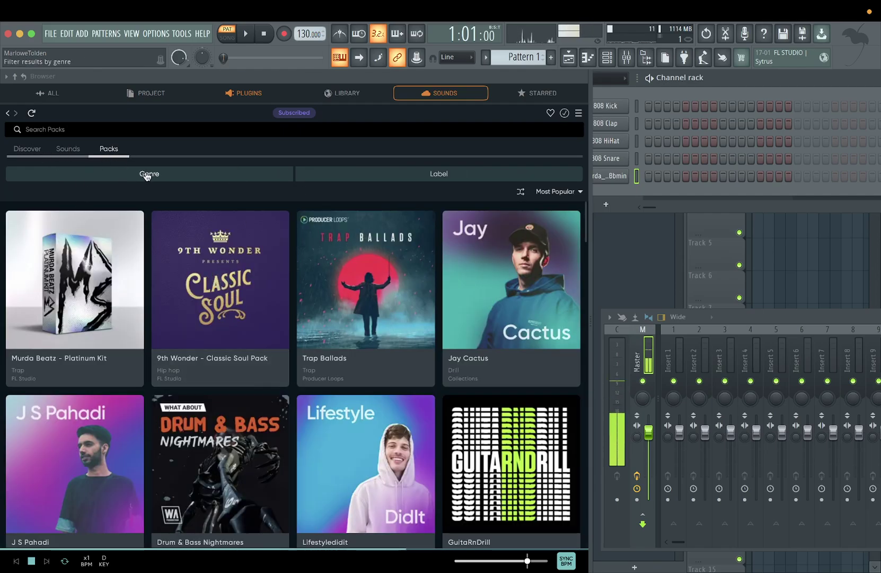
pyautogui.click(455, 177)
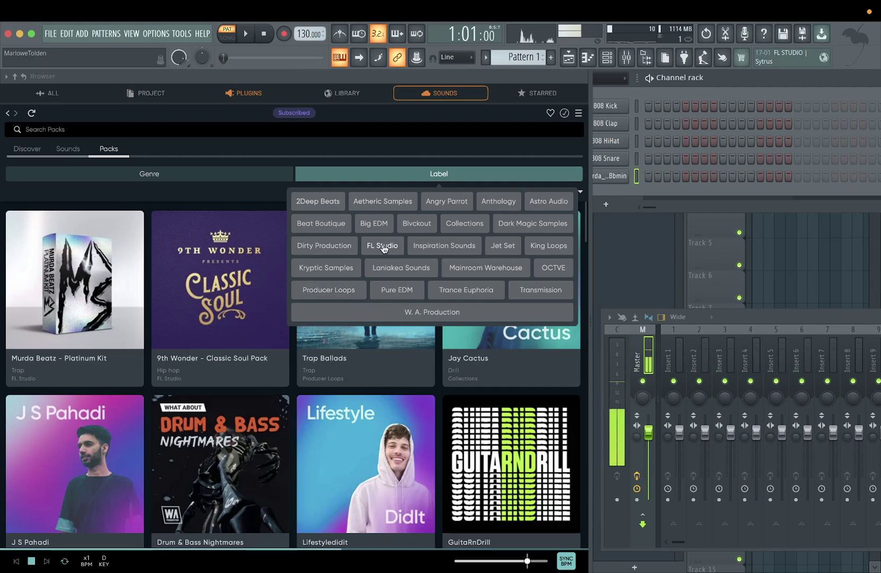
pyautogui.click(168, 176)
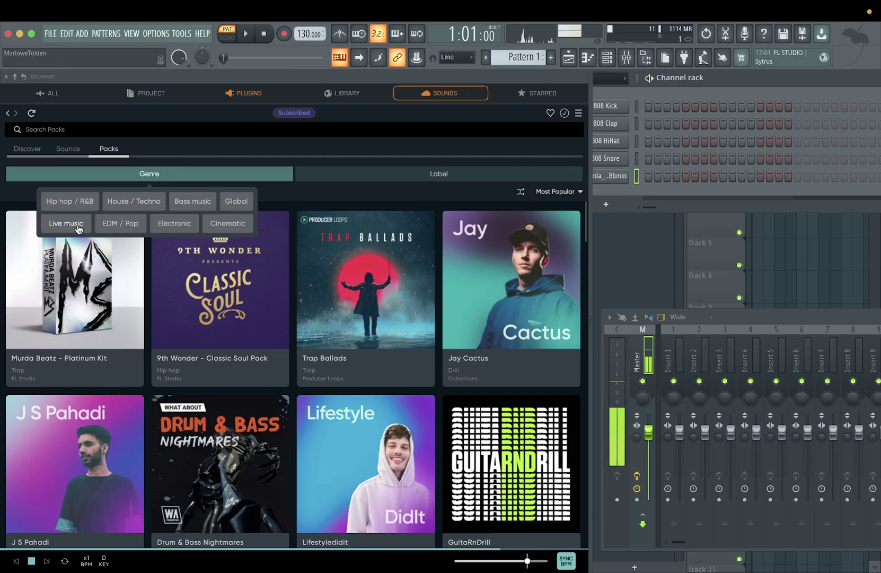
pyautogui.click(54, 200)
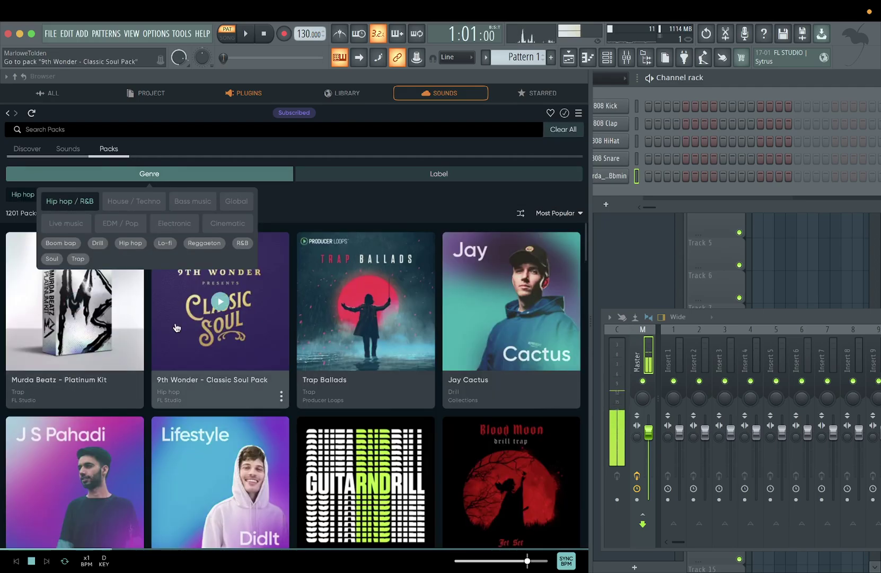
pyautogui.click(263, 35)
pyautogui.click(291, 213)
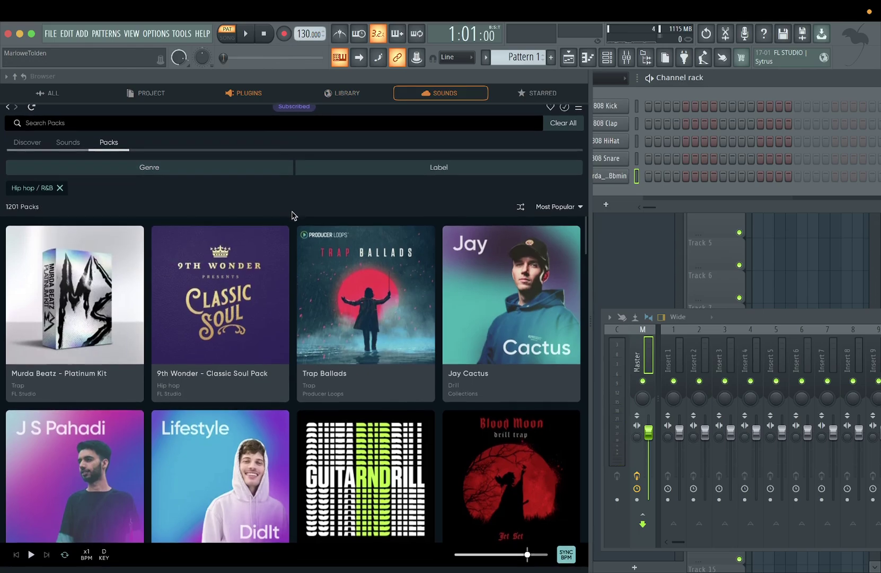
# Step: Look through the available Hip hop / R&B packs
pyautogui.scroll(-10, 273, 356)
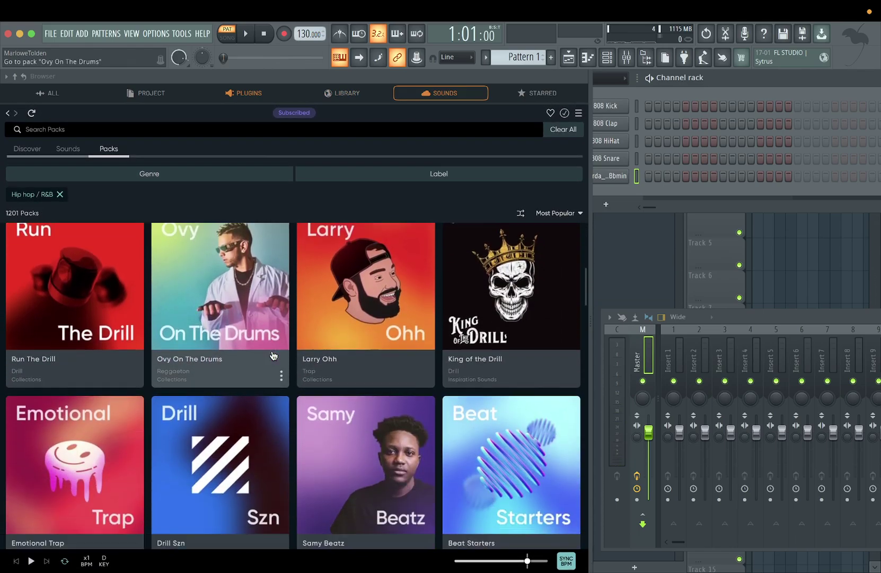
pyautogui.scroll(-8, 274, 355)
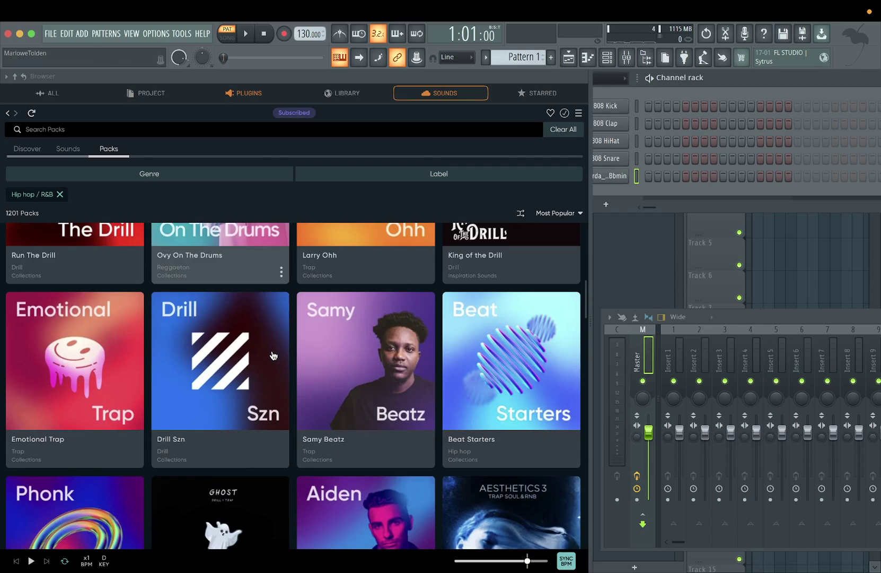
pyautogui.scroll(-8, 273, 355)
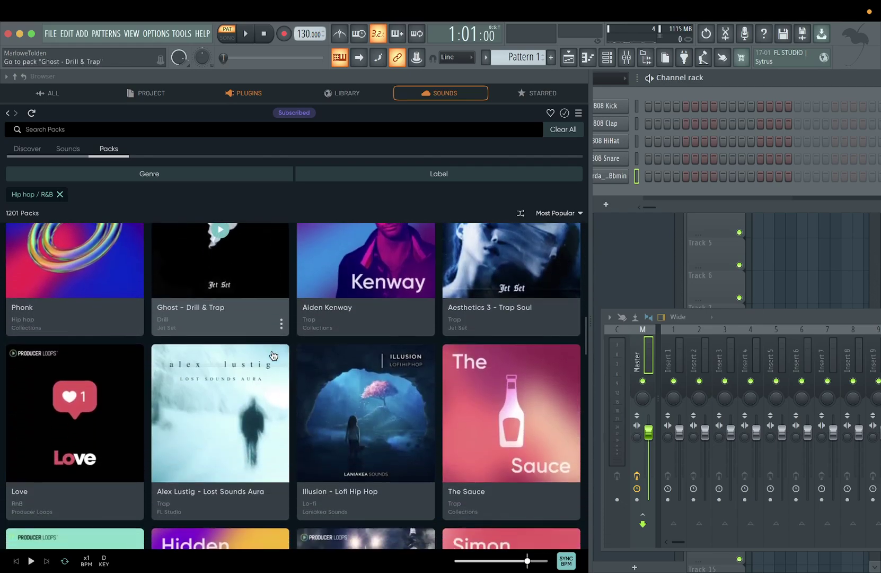
pyautogui.scroll(-8, 273, 355)
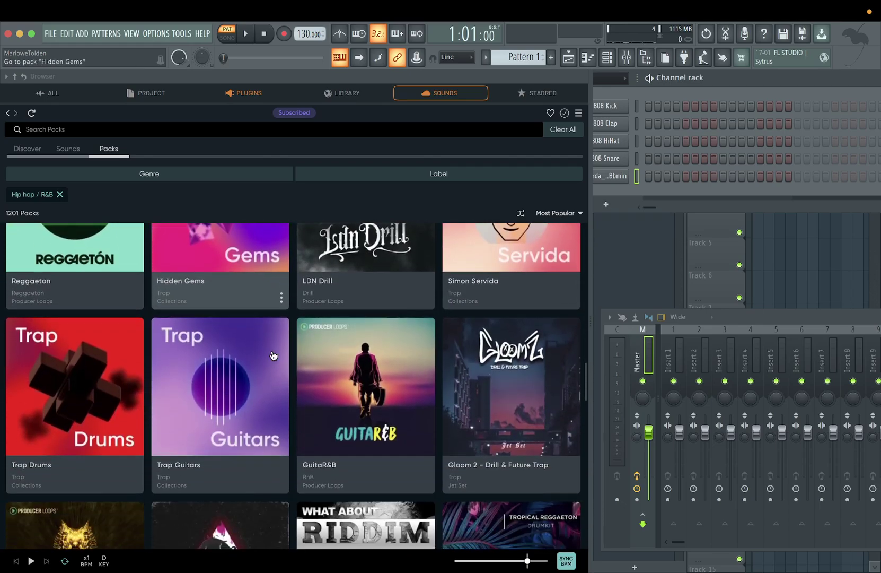
pyautogui.scroll(-8, 274, 355)
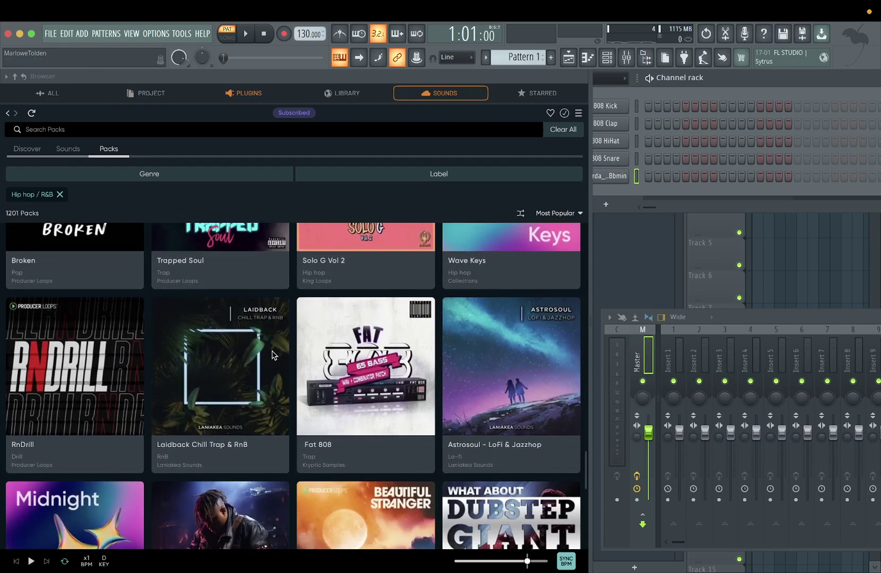
pyautogui.scroll(-5, 272, 354)
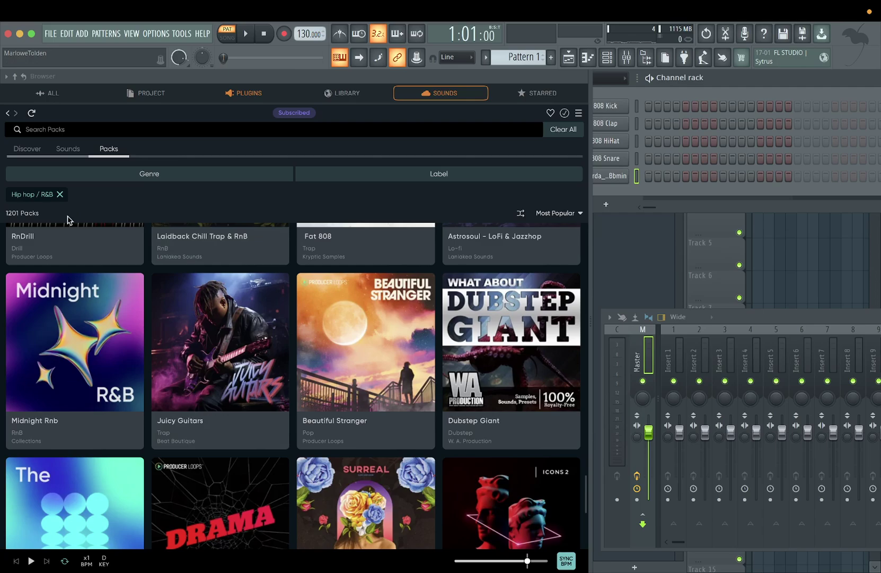
# Step: Replace the Hip hop / R&B genre filter with House / Techno and open the Take Me Home pack
pyautogui.click(61, 195)
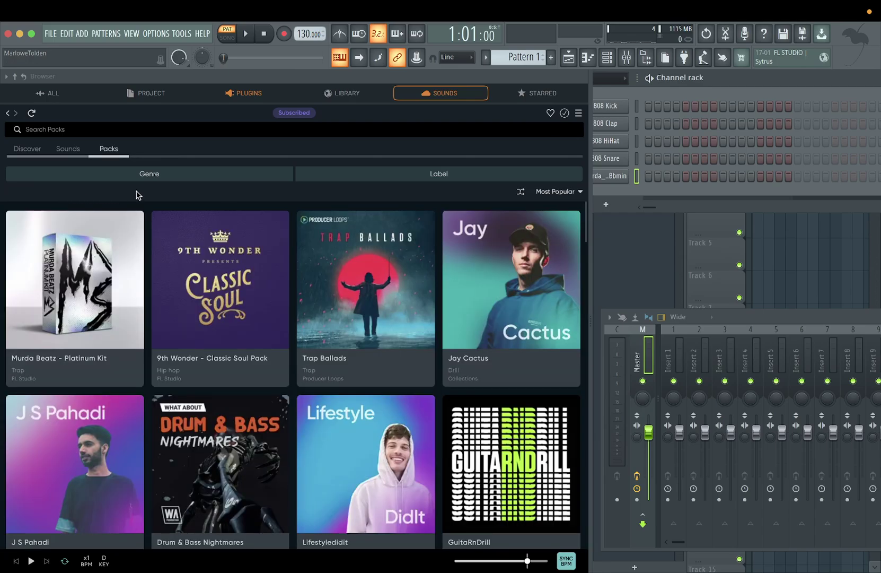
pyautogui.click(180, 175)
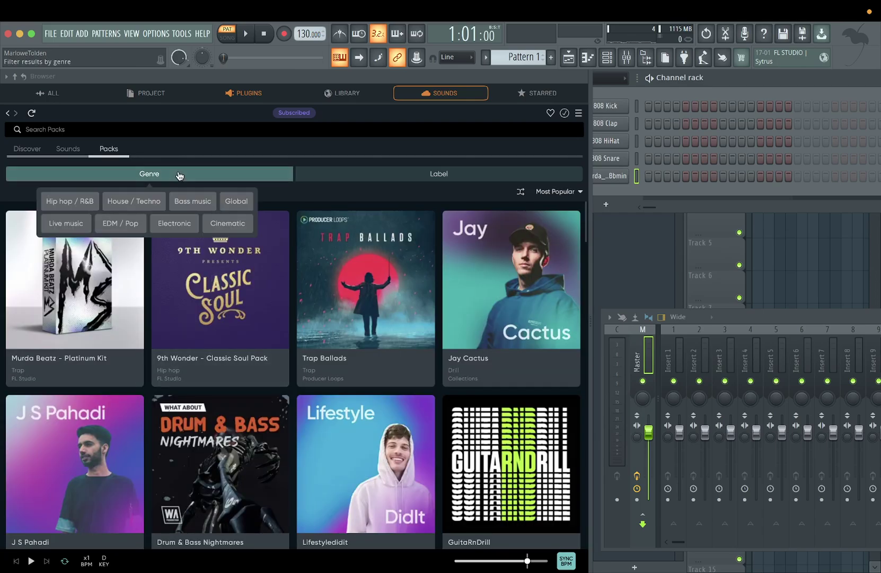
pyautogui.click(131, 203)
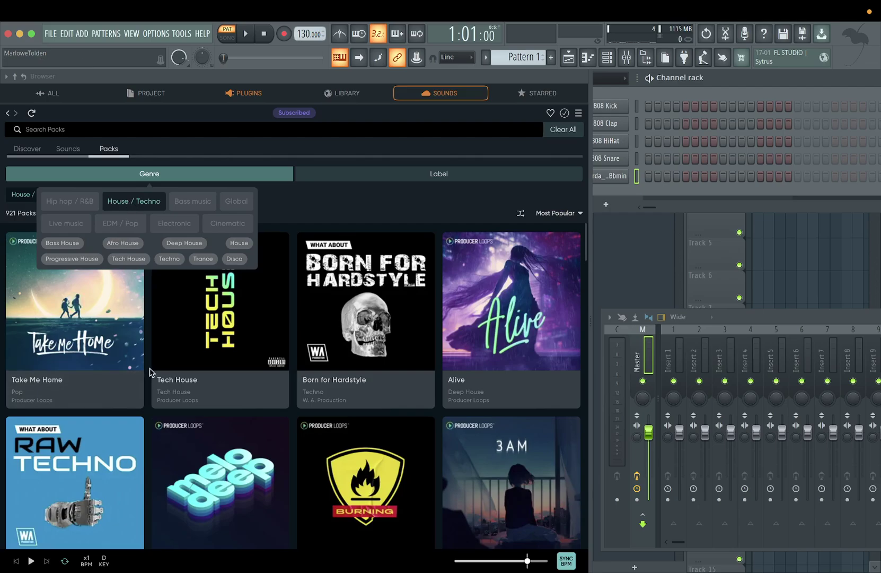
pyautogui.scroll(-3, 150, 373)
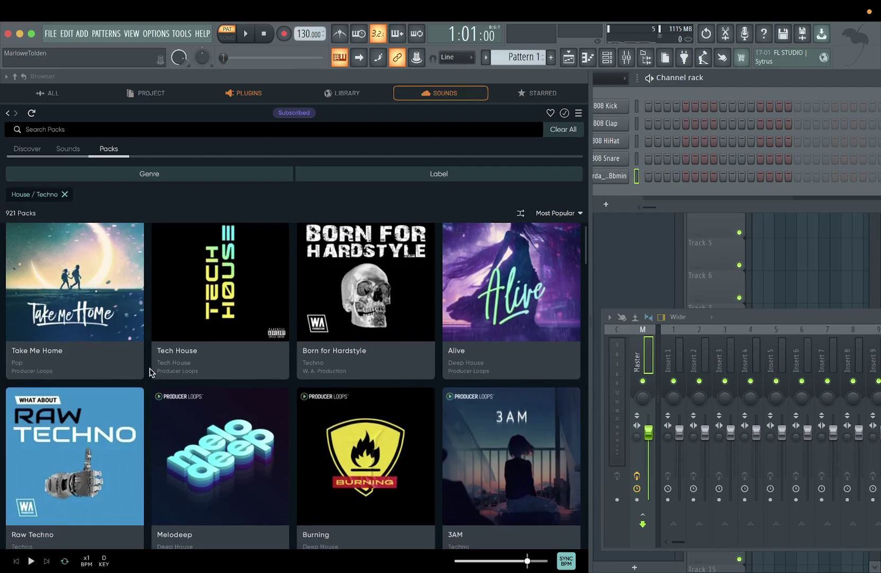
pyautogui.scroll(3, 149, 373)
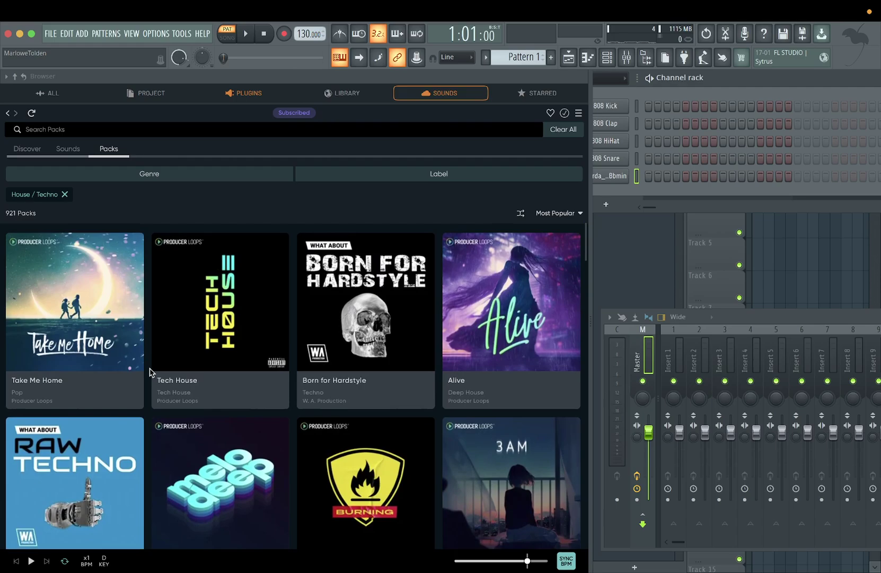
pyautogui.click(93, 275)
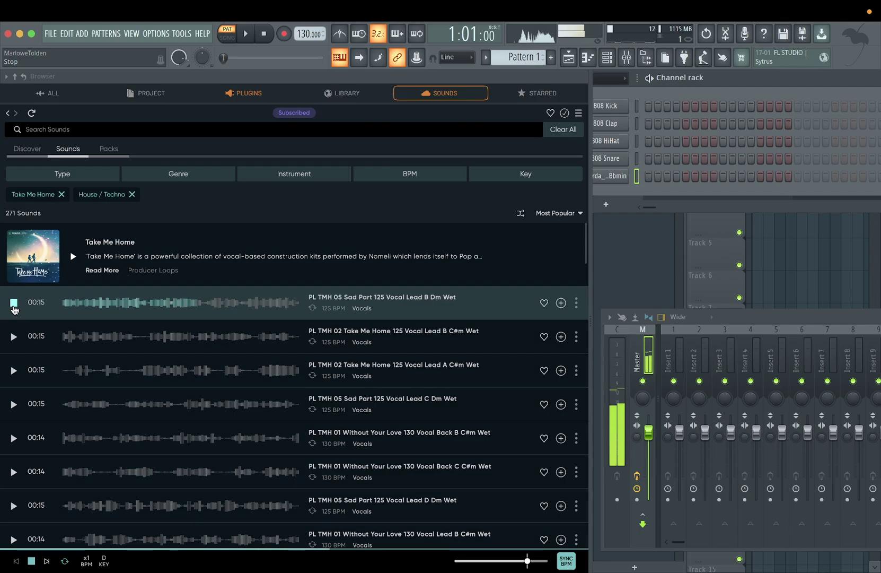
# Step: Preview the Sad Part Vocal Lead B loop and the Take Me Home Vocal Lead B and Vocal Lead A loops
pyautogui.click(14, 306)
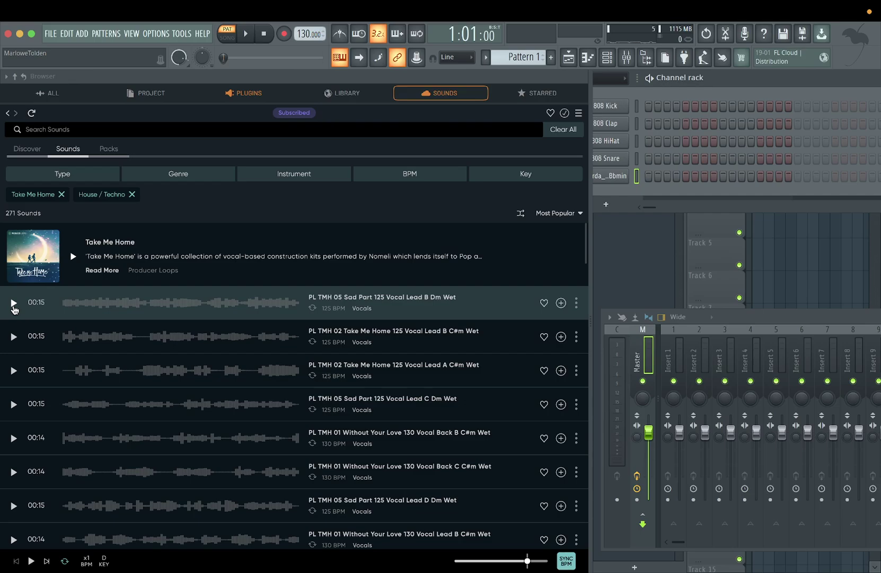
pyautogui.click(14, 302)
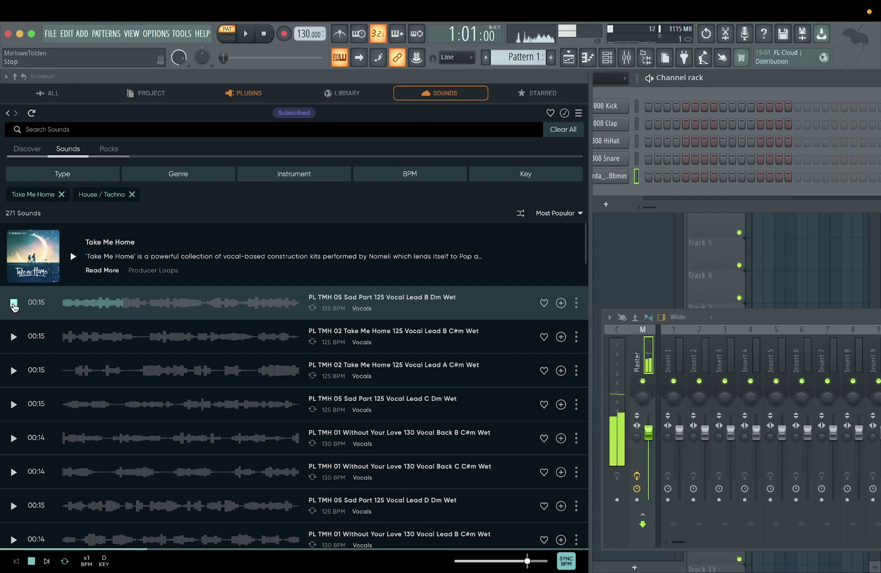
pyautogui.click(14, 336)
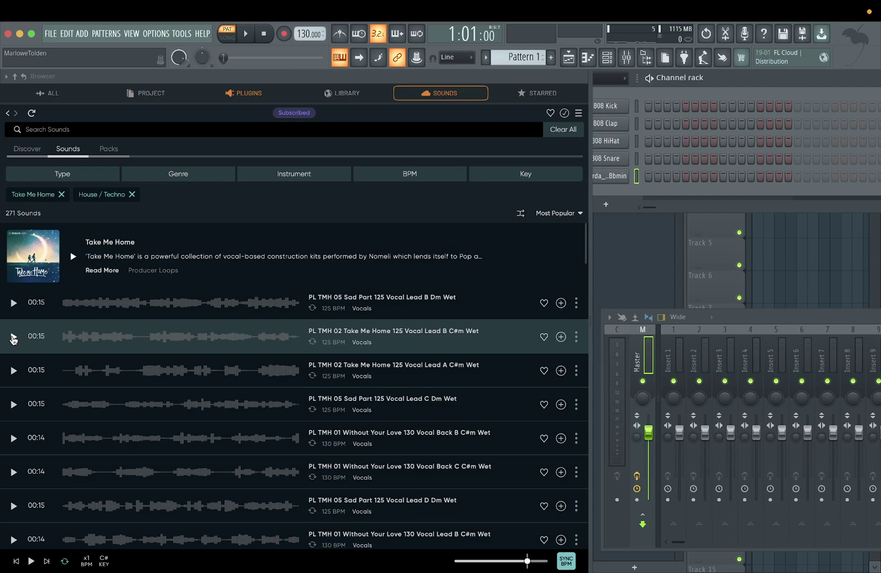
pyautogui.click(14, 372)
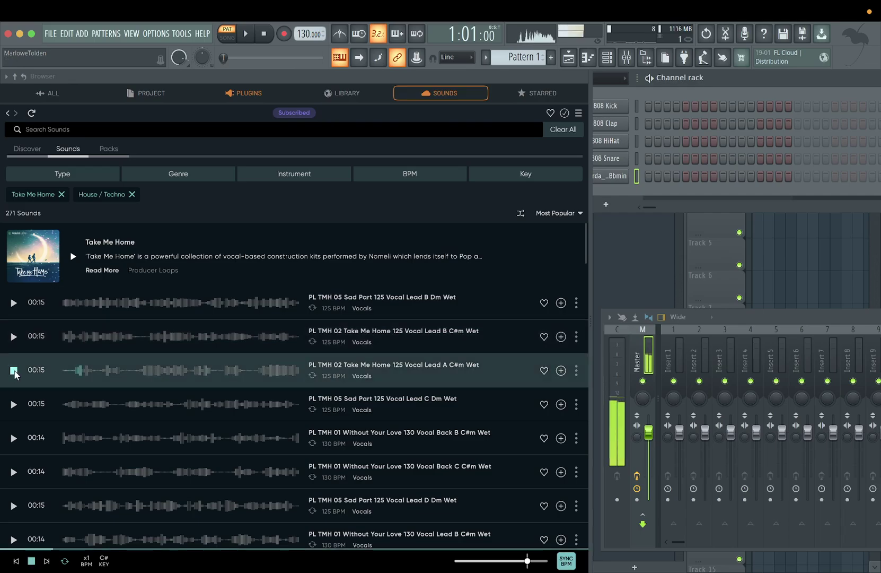
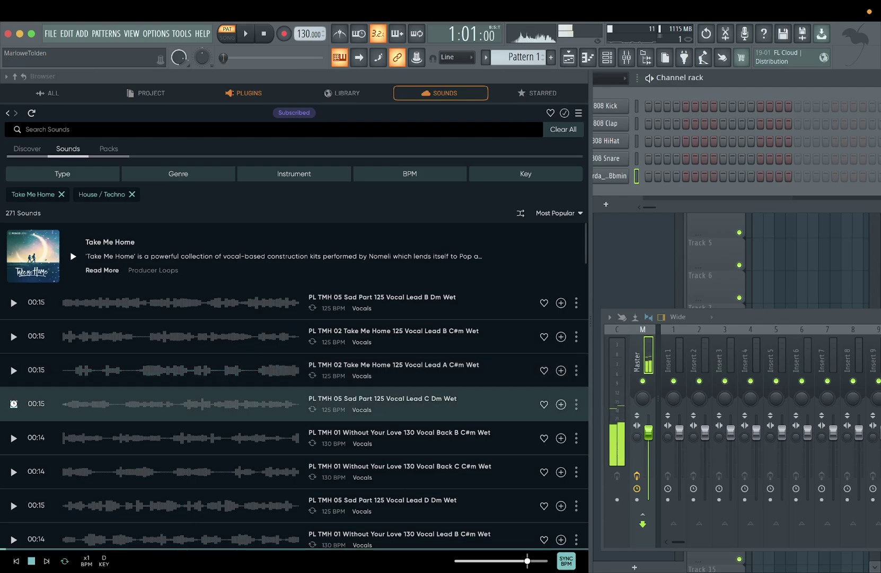
# Step: Add the Without Your Love Vocal Back B loop to the wishlist and preview it and Vocal Back C transposed to F#
pyautogui.click(13, 439)
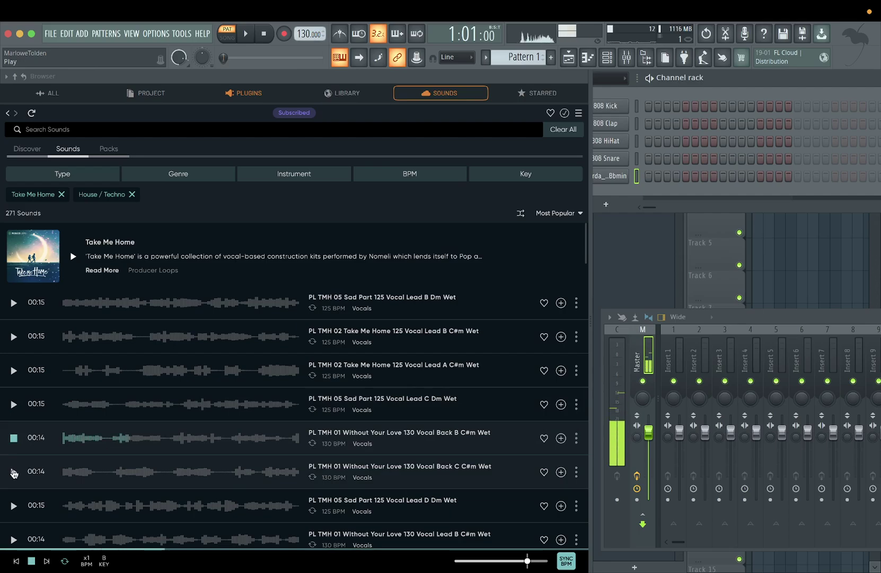
pyautogui.click(544, 438)
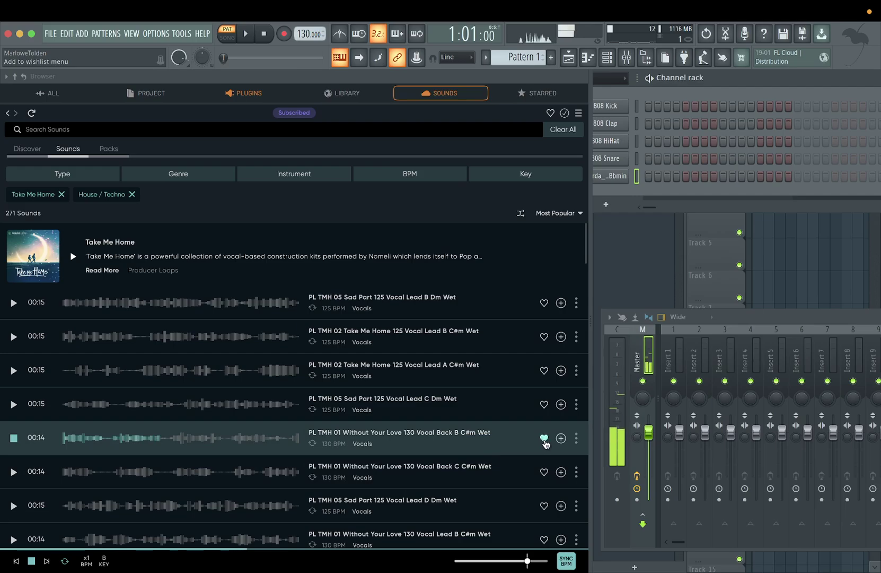
pyautogui.click(103, 560)
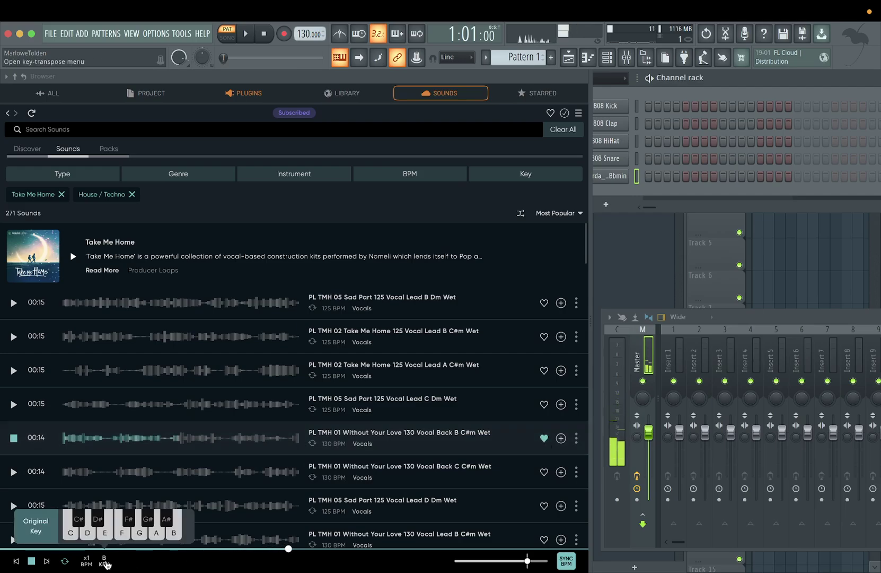
pyautogui.click(128, 519)
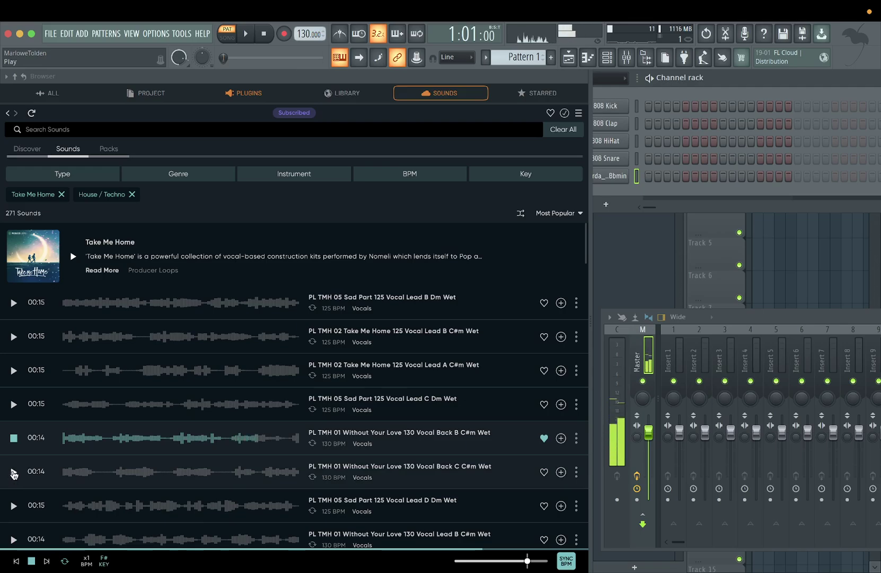
pyautogui.click(14, 473)
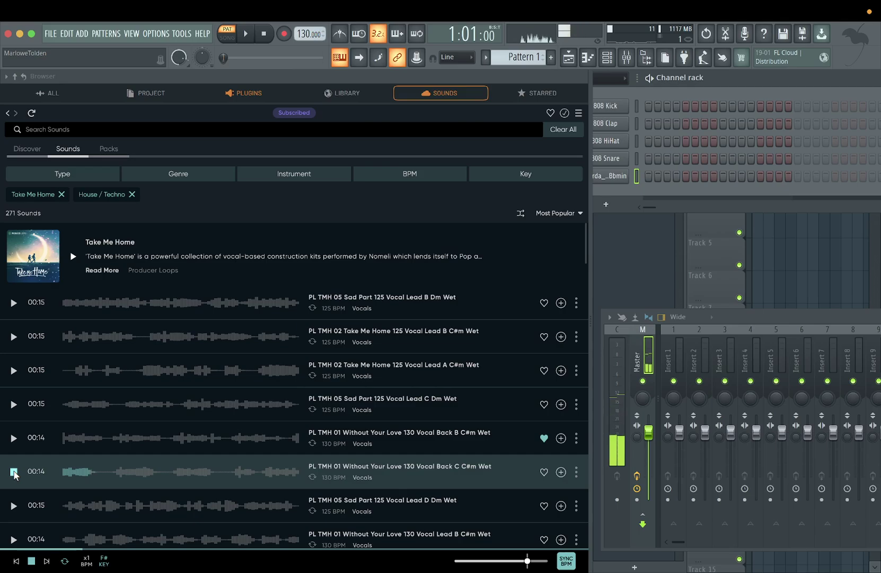
# Step: Remove the Take Me Home pack filter and open the Melodeep pack from the House / Techno packs
pyautogui.click(61, 194)
pyautogui.scroll(-3, 107, 311)
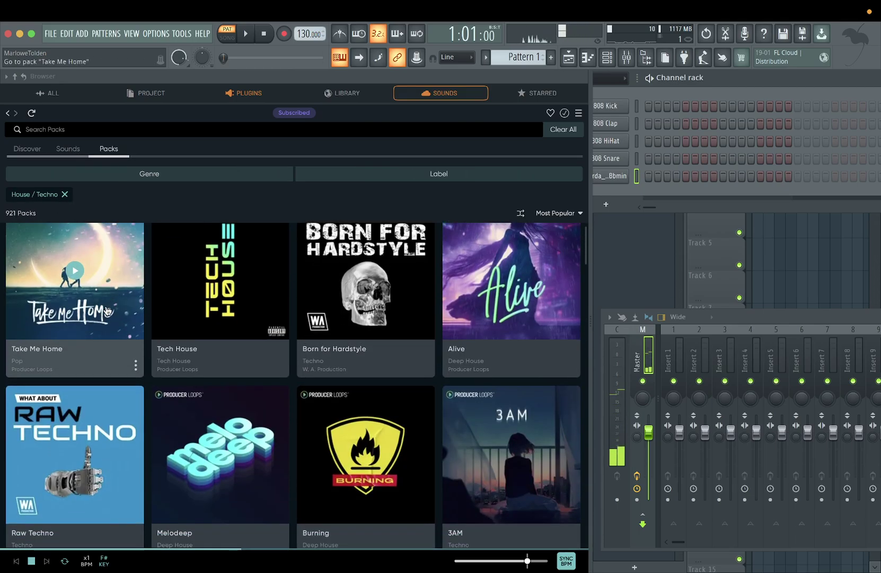
pyautogui.scroll(-4, 107, 310)
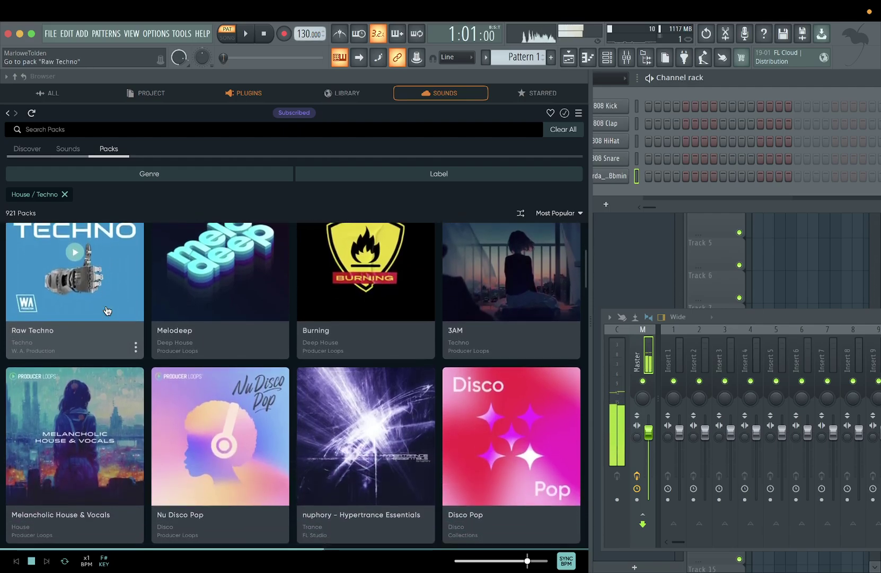
pyautogui.scroll(6, 107, 311)
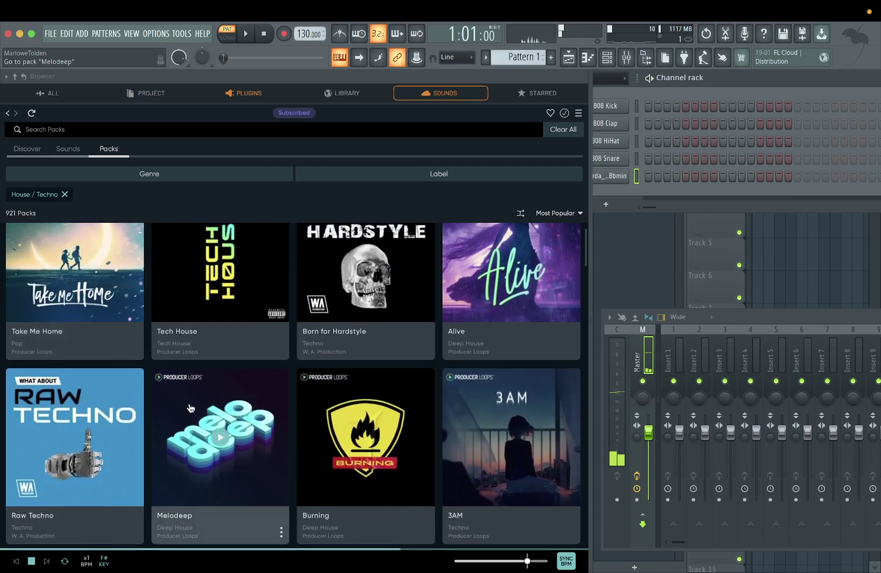
pyautogui.click(195, 412)
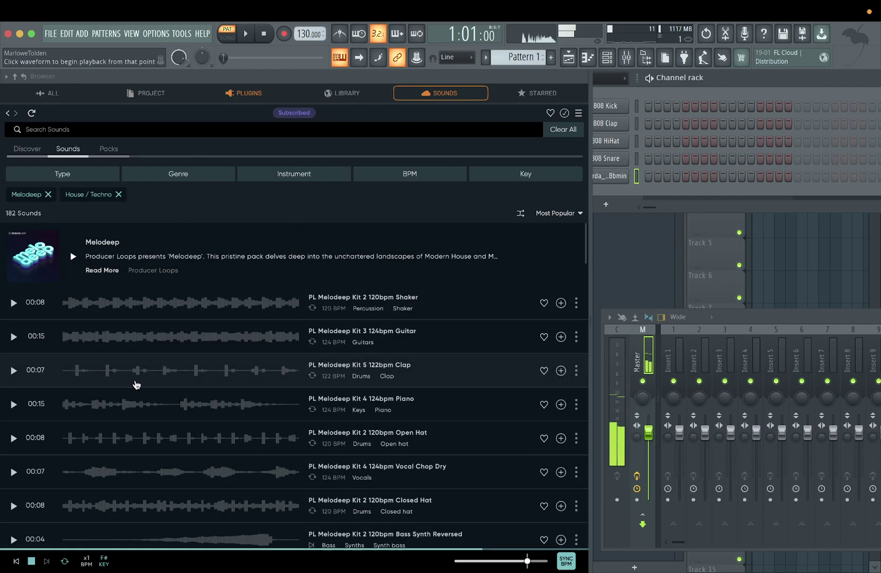
# Step: Preview the Kit 2 Shaker, Kit 3 Guitar and Kit 5 Clap loops in the Melodeep pack
pyautogui.scroll(-1, 136, 384)
pyautogui.click(14, 284)
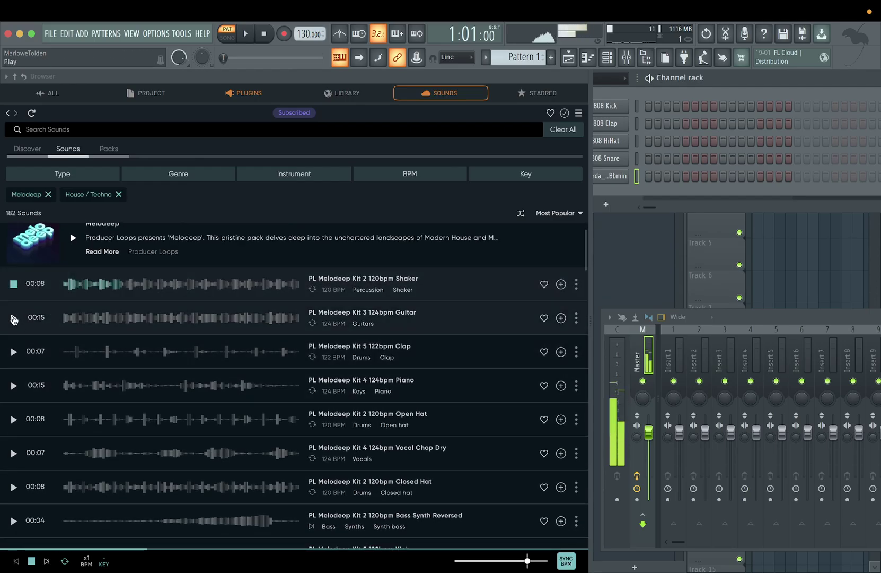
pyautogui.scroll(1, 14, 319)
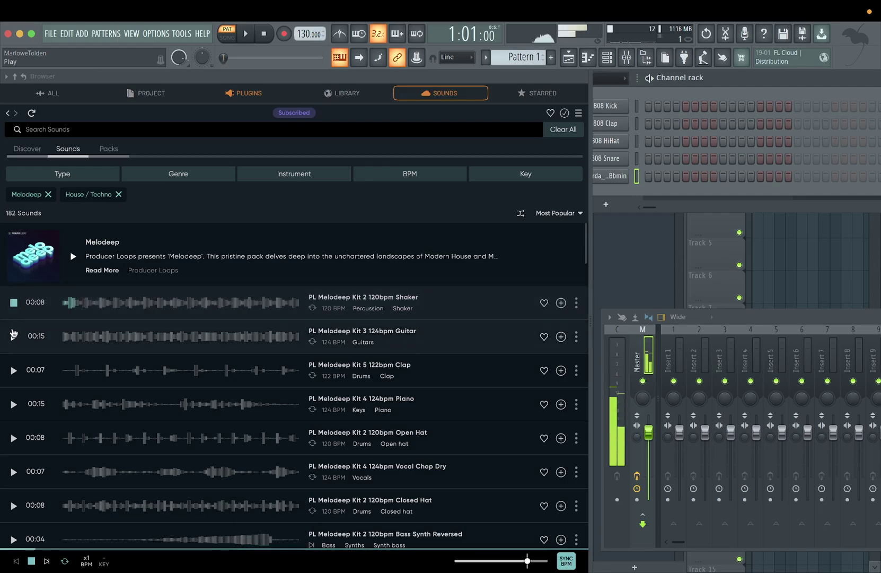
pyautogui.click(14, 336)
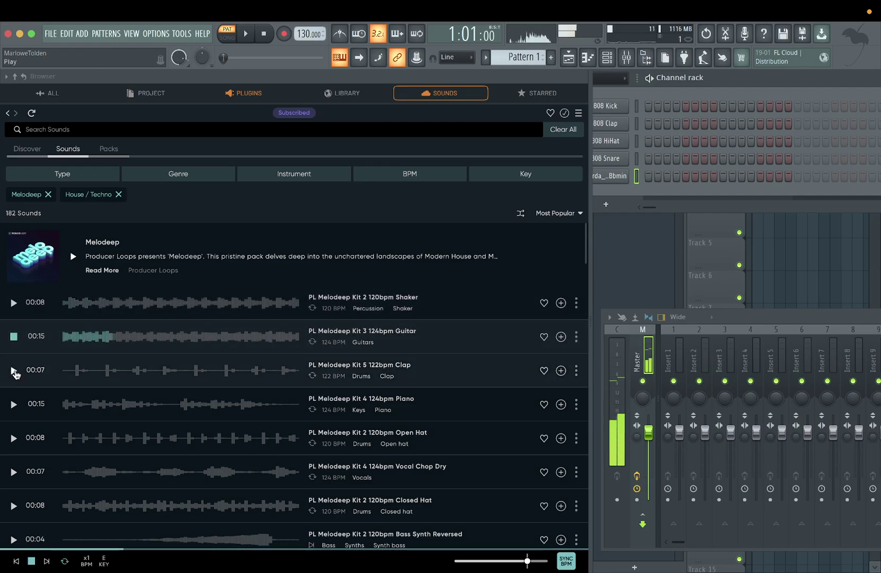
pyautogui.click(14, 370)
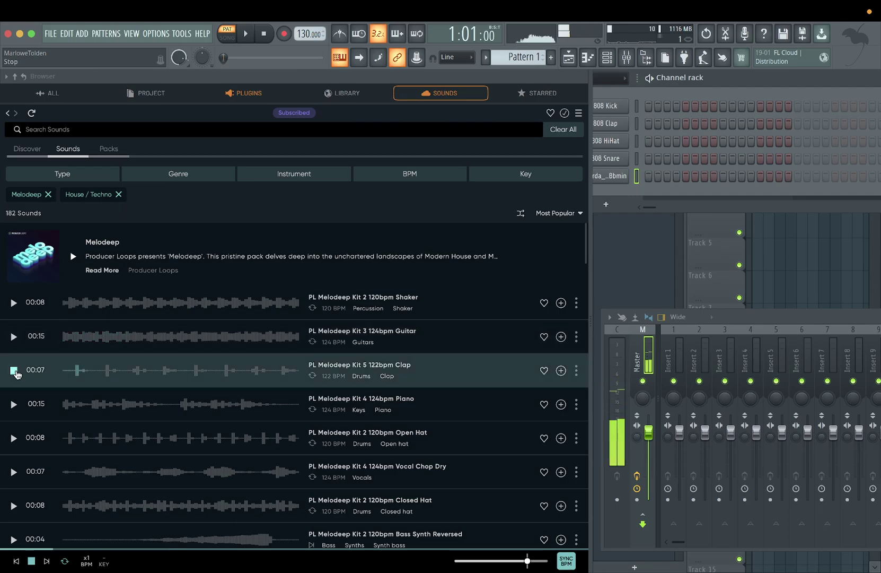
# Step: Compare the Melodeep Kit 4 Piano loop with the Kit 5 Clap loop, and preview the Kit 2 Open Hat loop
pyautogui.click(13, 404)
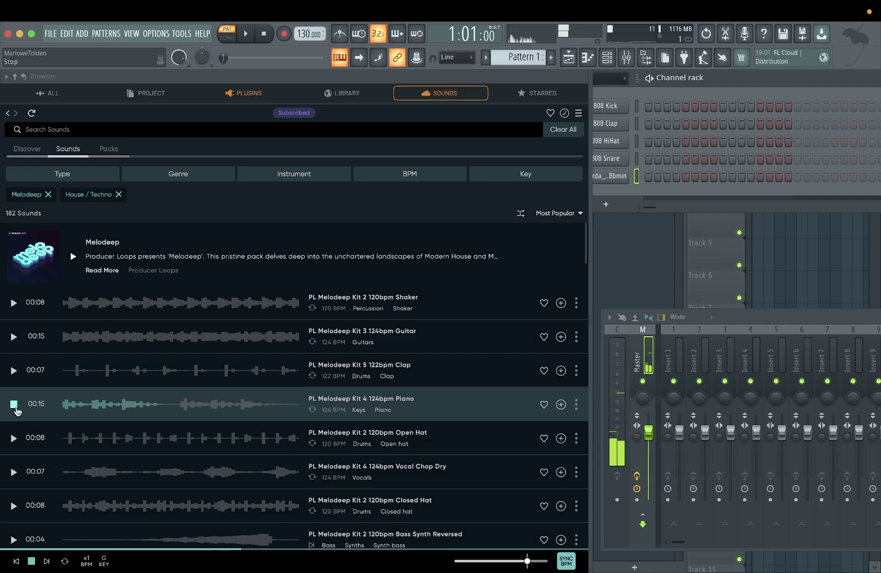
pyautogui.click(14, 370)
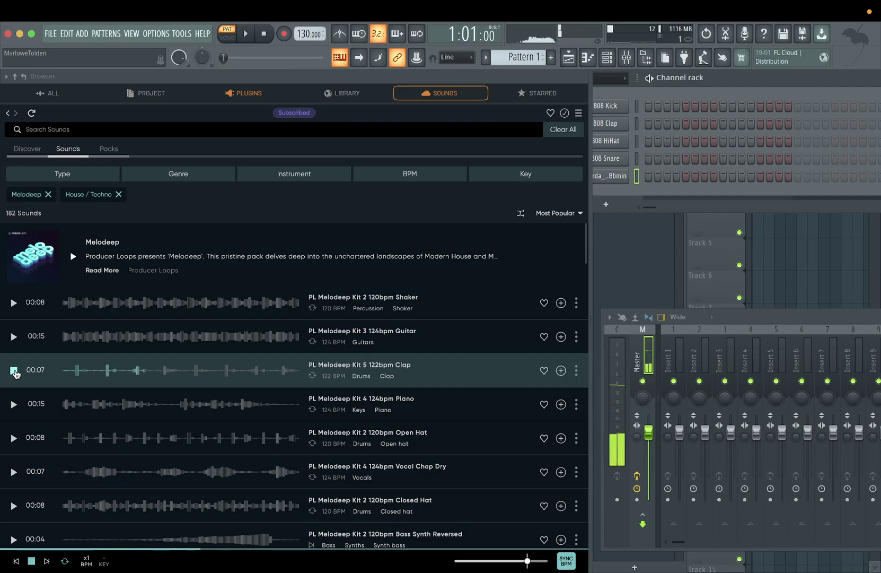
pyautogui.click(13, 404)
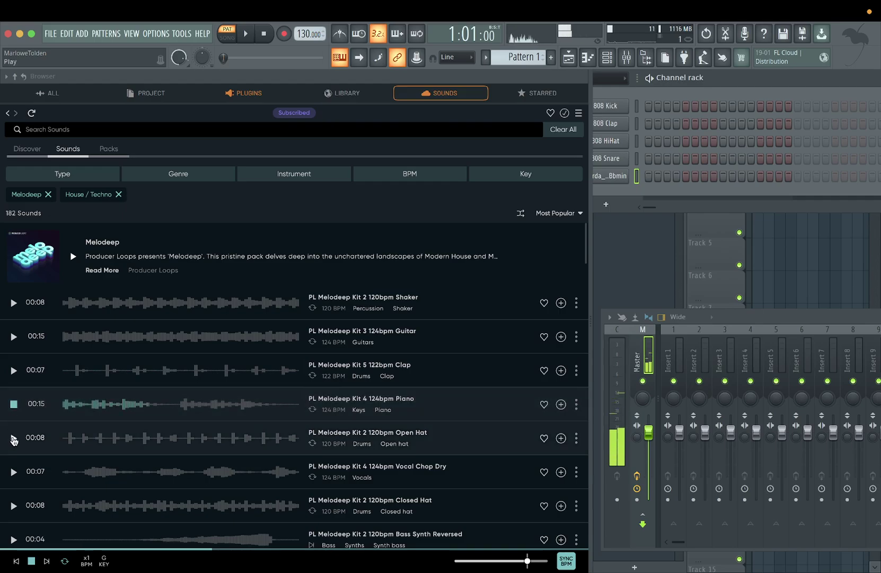
pyautogui.click(14, 438)
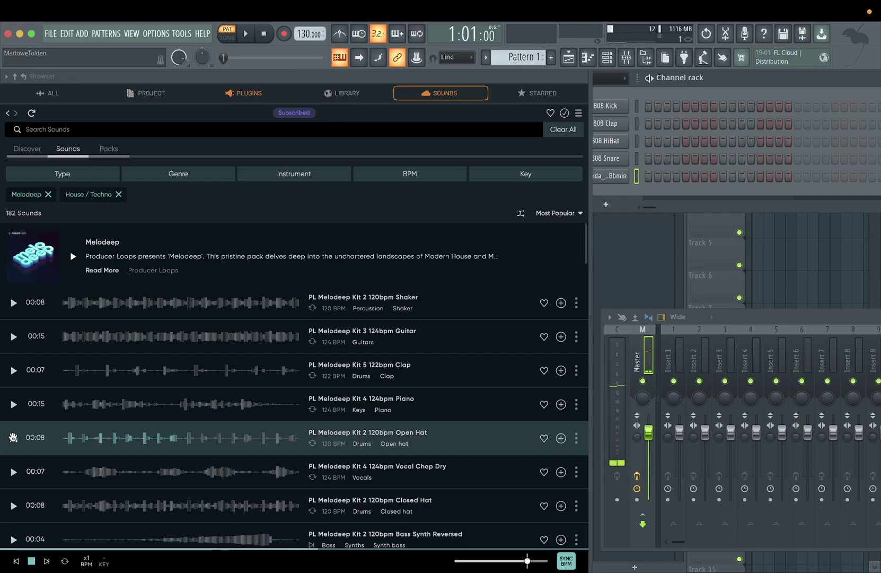
# Step: Preview the Melodeep Kit 4 Vocal Chop Dry, Kit 2 Closed Hat and Kit 2 Bass Synth Reversed sounds
pyautogui.press('Down')
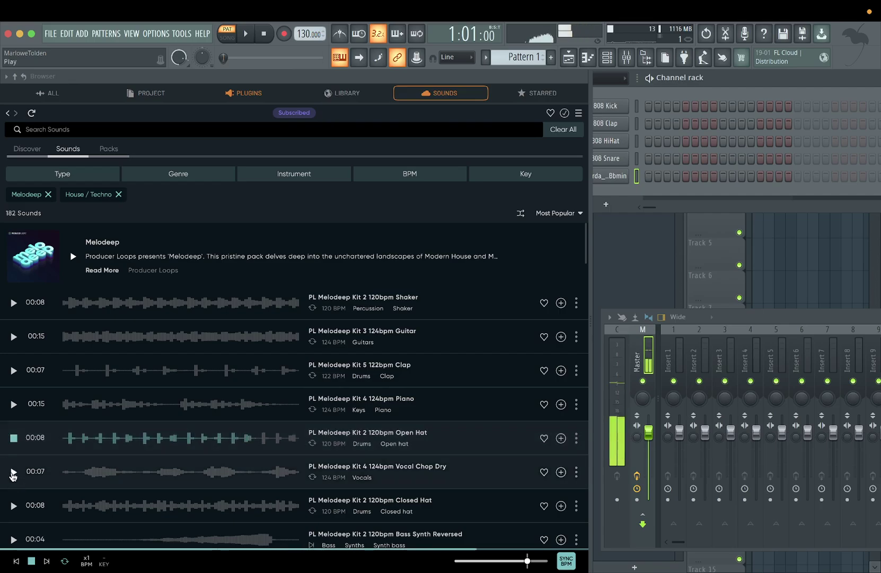
pyautogui.scroll(-2, 24, 435)
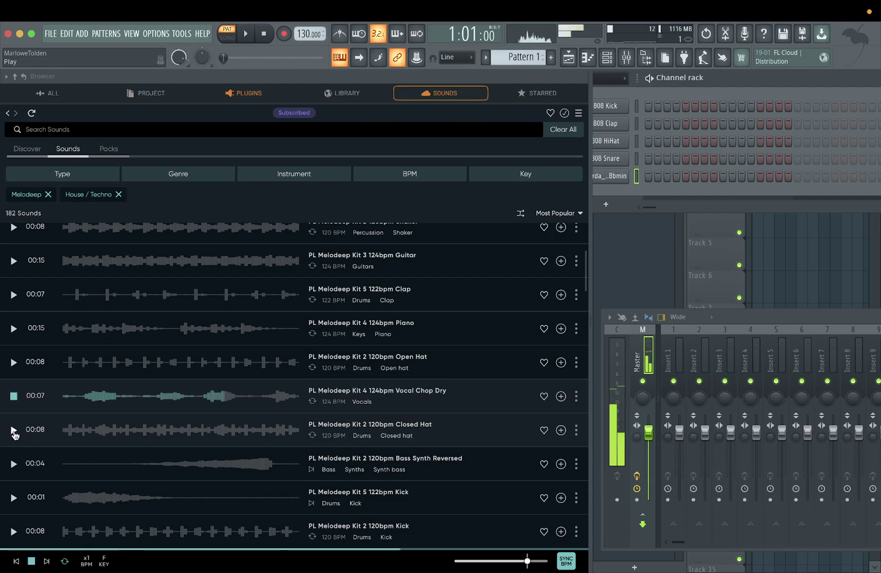
pyautogui.click(13, 430)
pyautogui.scroll(-1, 13, 440)
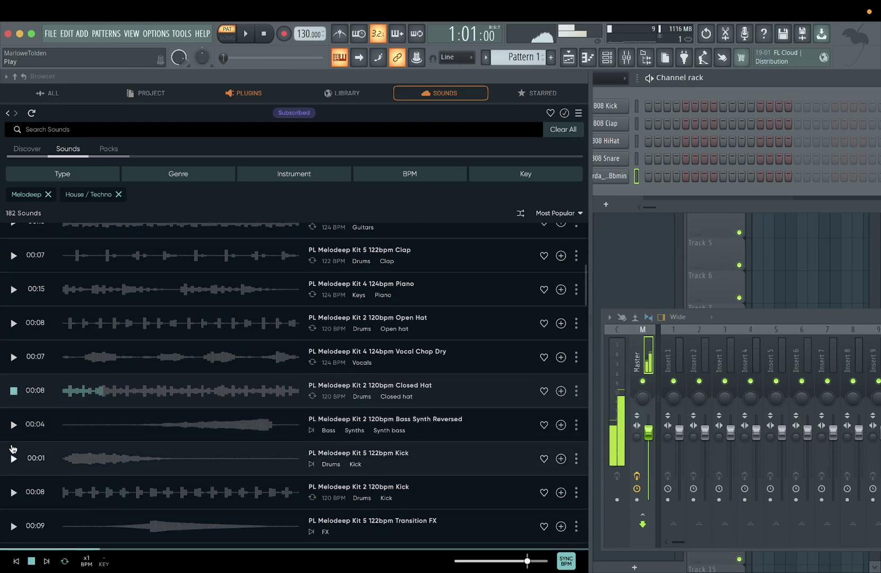
pyautogui.click(14, 425)
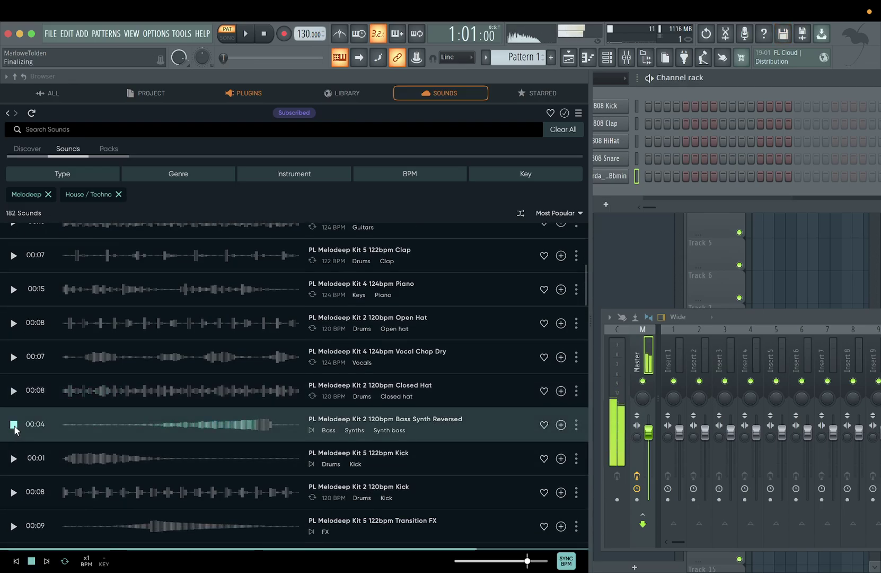
# Step: Preview the Melodeep Kit 5 Kick, Kit 2 Kick and Kit 5 Transition FX sounds
pyautogui.scroll(-1, 15, 430)
pyautogui.click(14, 433)
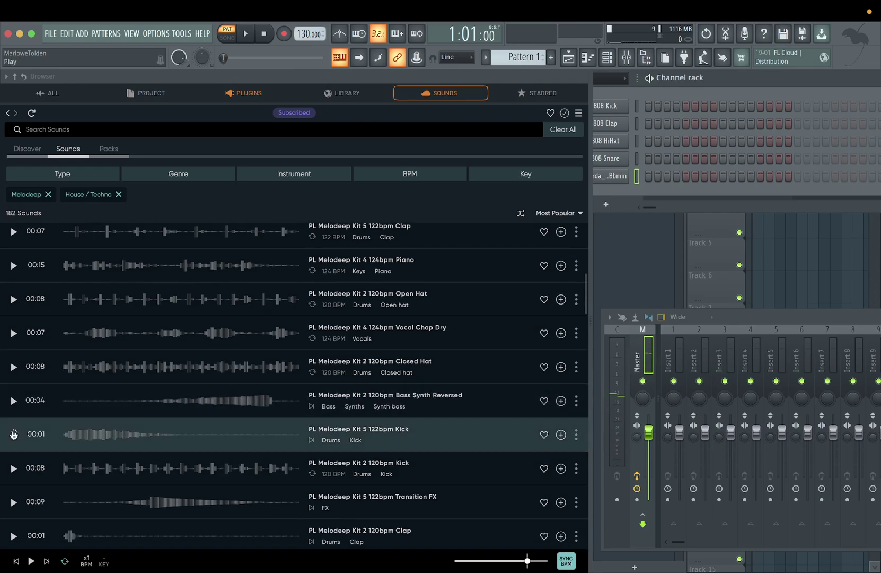
pyautogui.click(14, 468)
pyautogui.scroll(-3, 14, 468)
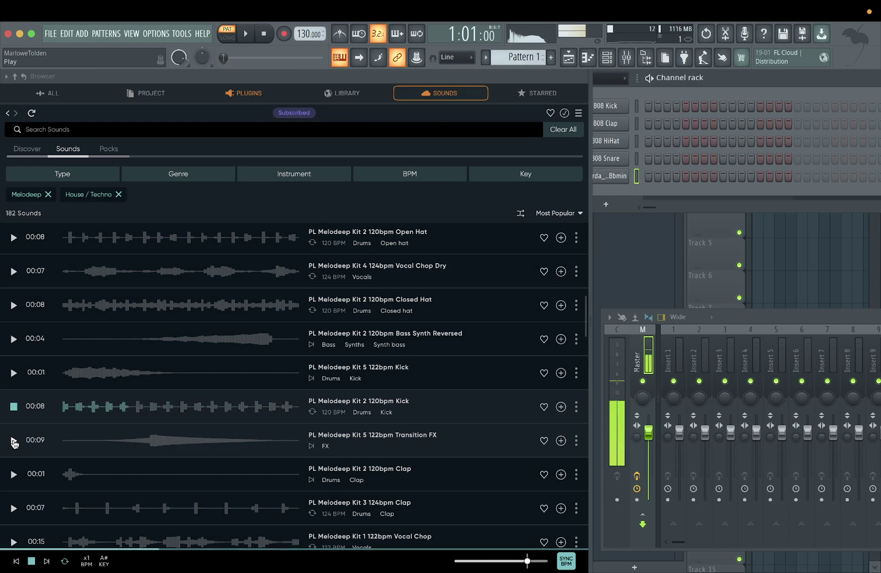
pyautogui.click(13, 441)
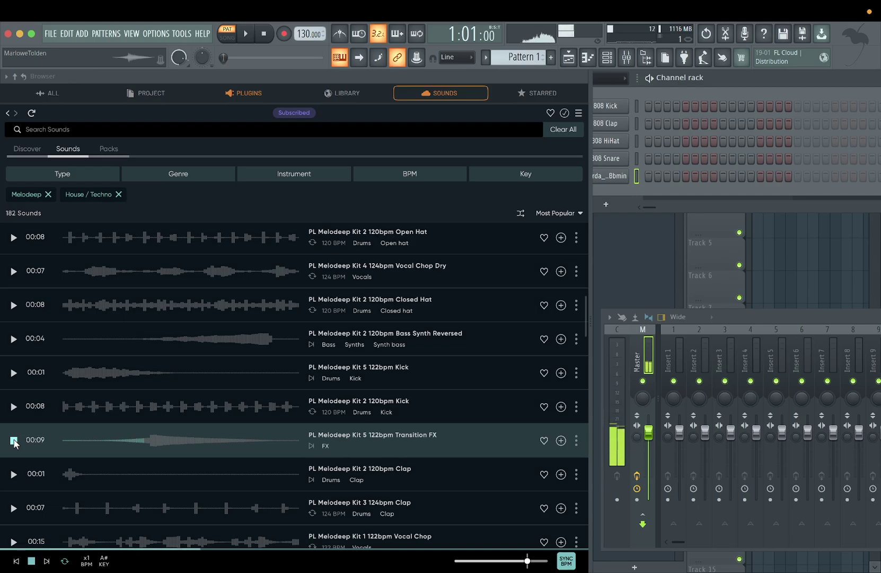
# Step: Preview the Melodeep Kit 2 Clap one-shot, Kit 1 Vocal Chop and Kit 4 Vocal Chop Back Dry sounds further down the pack
pyautogui.scroll(-1, 14, 442)
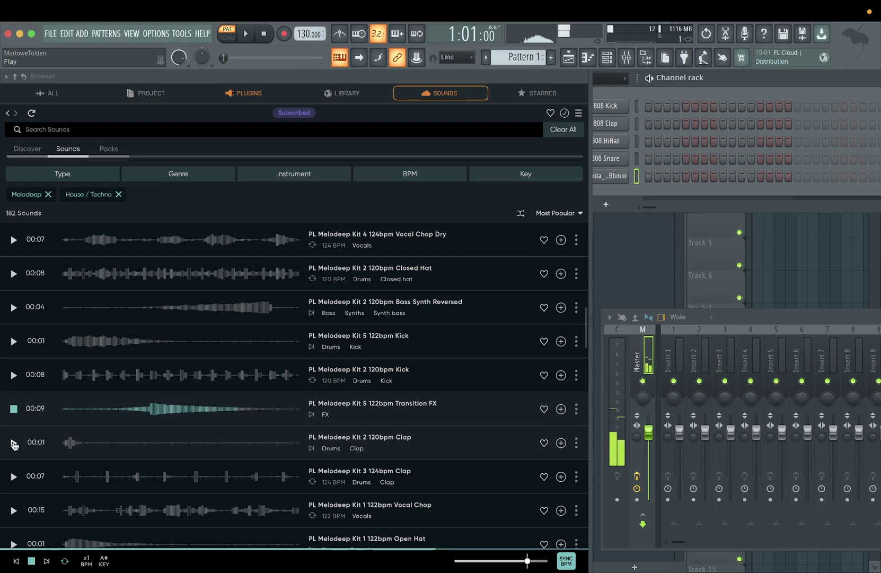
pyautogui.click(13, 444)
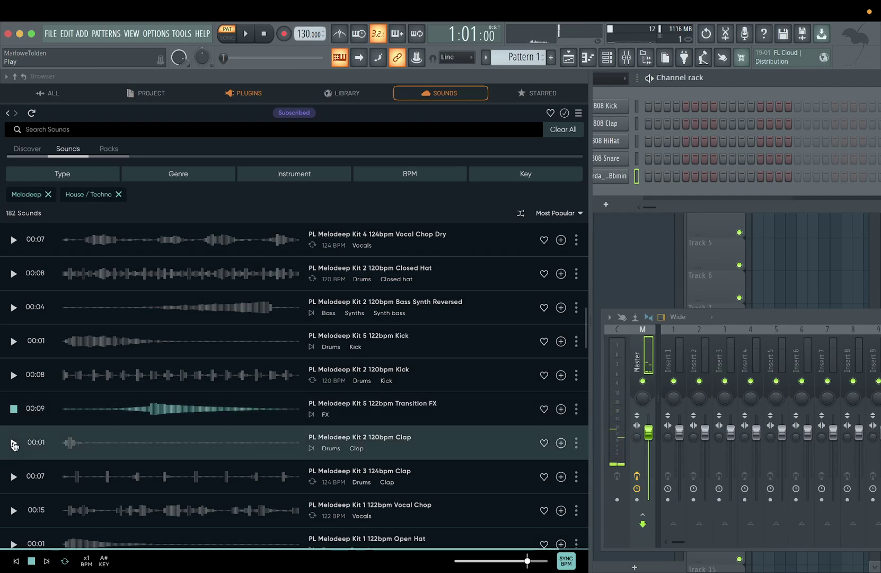
pyautogui.click(13, 509)
pyautogui.scroll(-5, 13, 509)
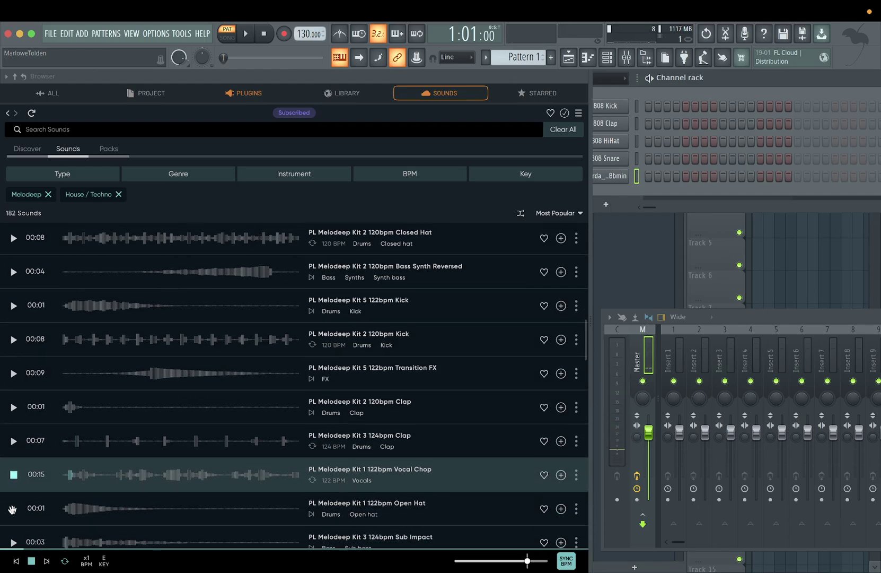
pyautogui.scroll(-1, 14, 507)
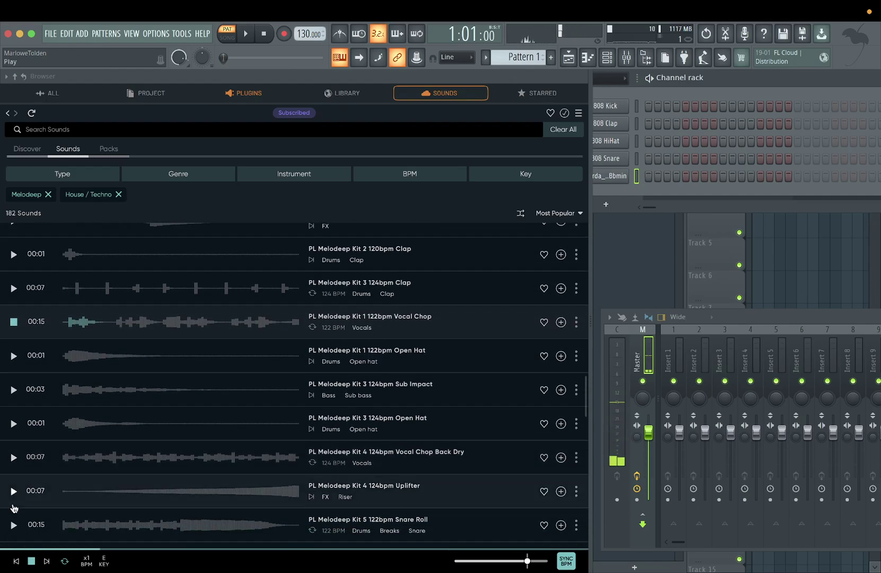
pyautogui.click(14, 458)
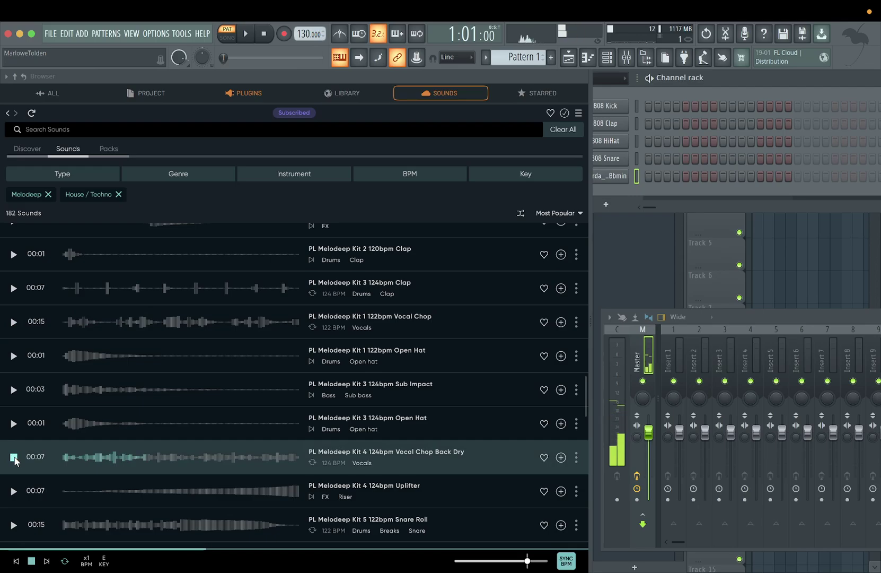
pyautogui.scroll(-5, 14, 456)
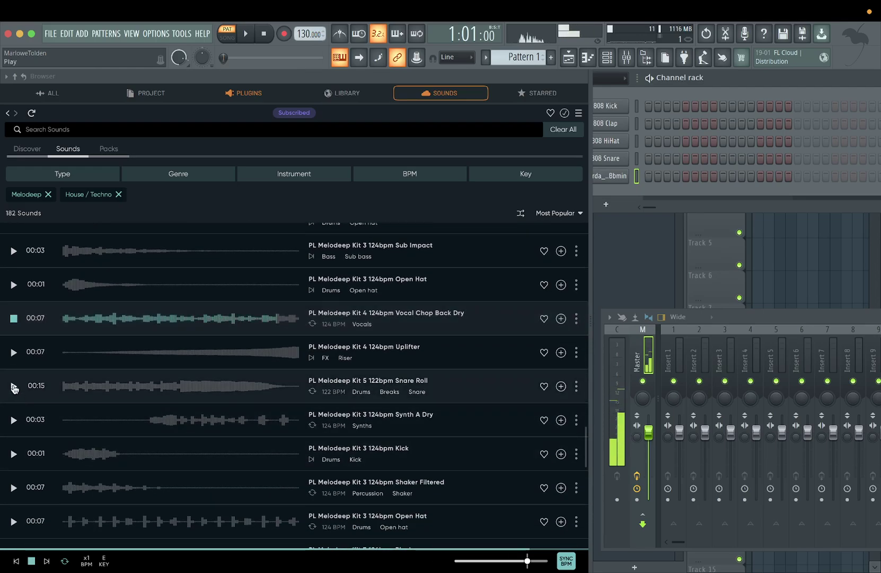
# Step: Preview the Melodeep Kit 5 Snare Roll, Kit 4 Piano Intro and Kit 1 Strings 2 loops, stopping playback after the last one
pyautogui.click(14, 386)
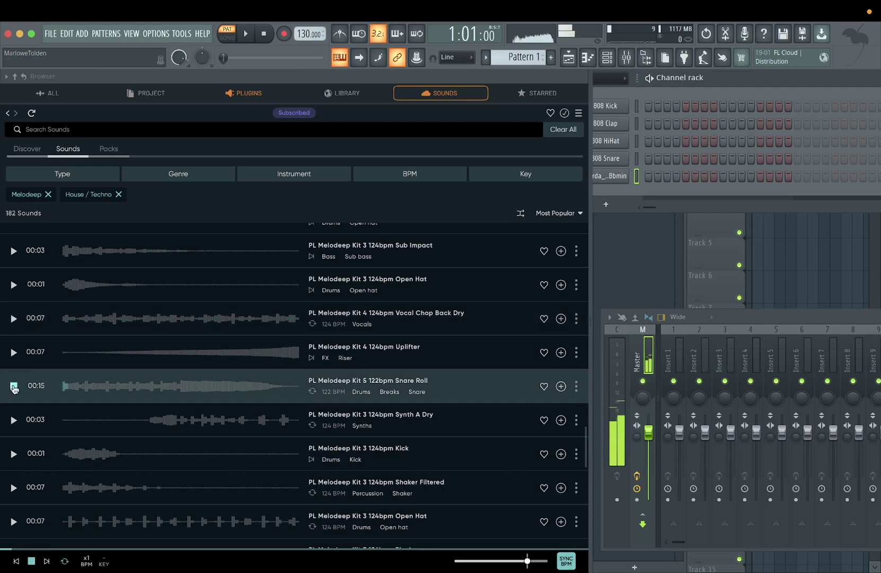
pyautogui.scroll(-5, 14, 392)
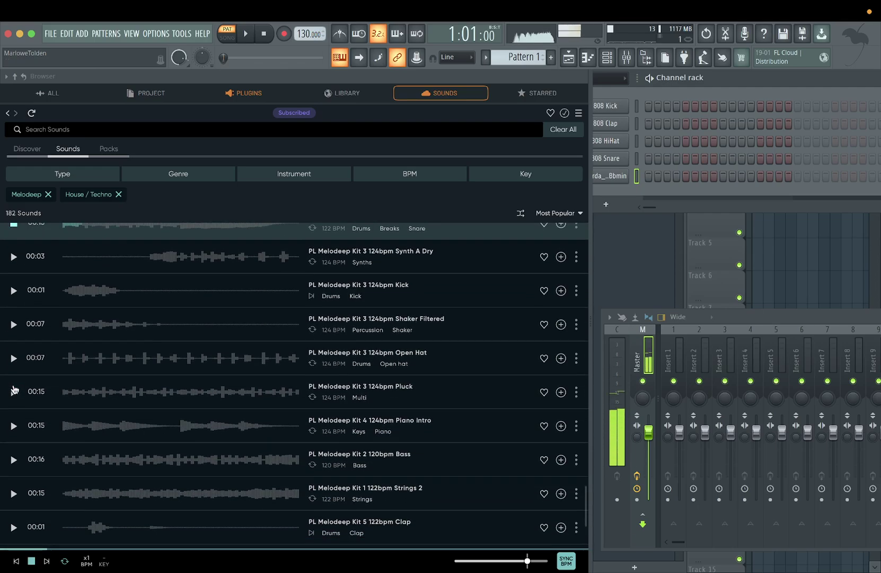
pyautogui.click(14, 427)
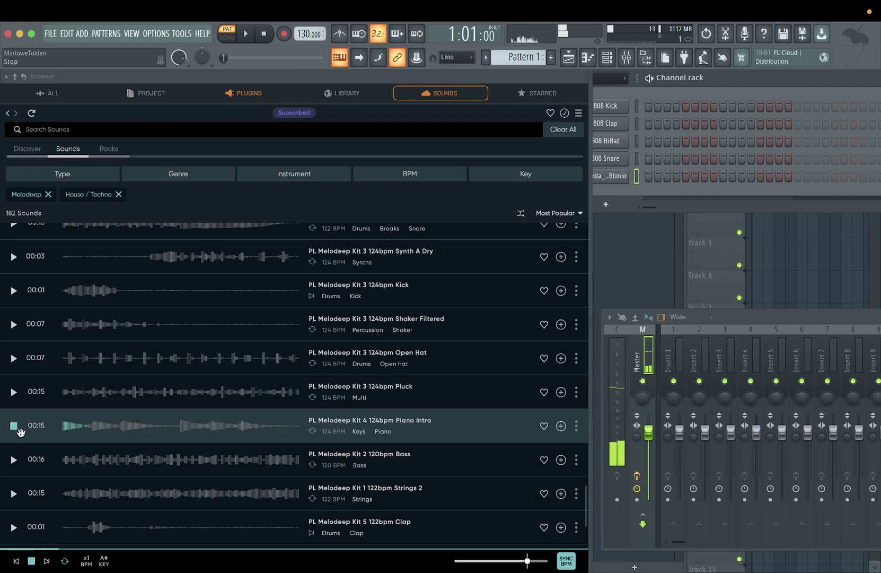
pyautogui.scroll(-2, 24, 424)
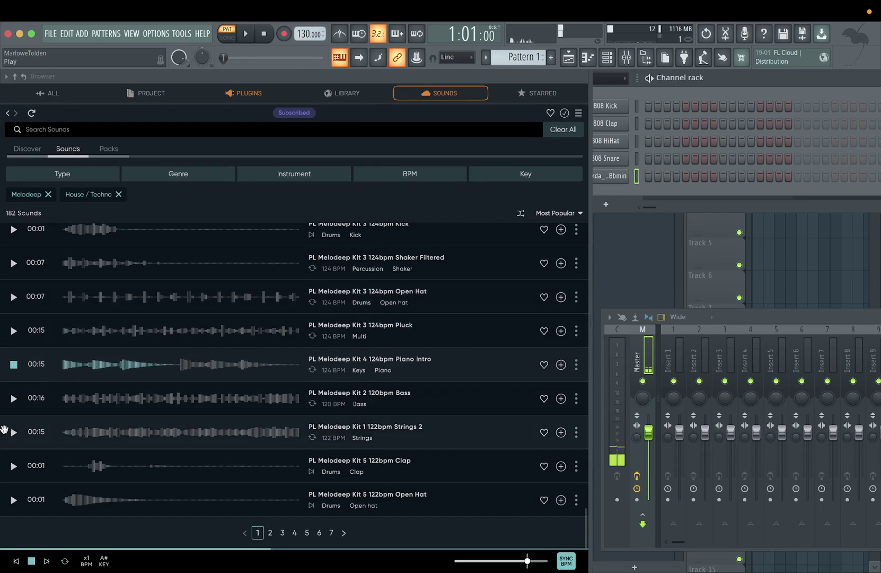
pyautogui.click(13, 432)
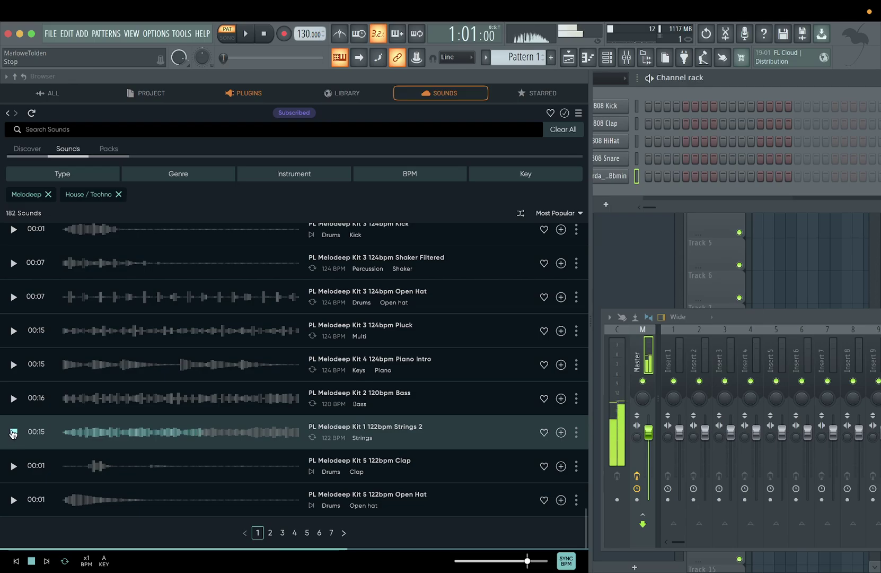
pyautogui.click(13, 433)
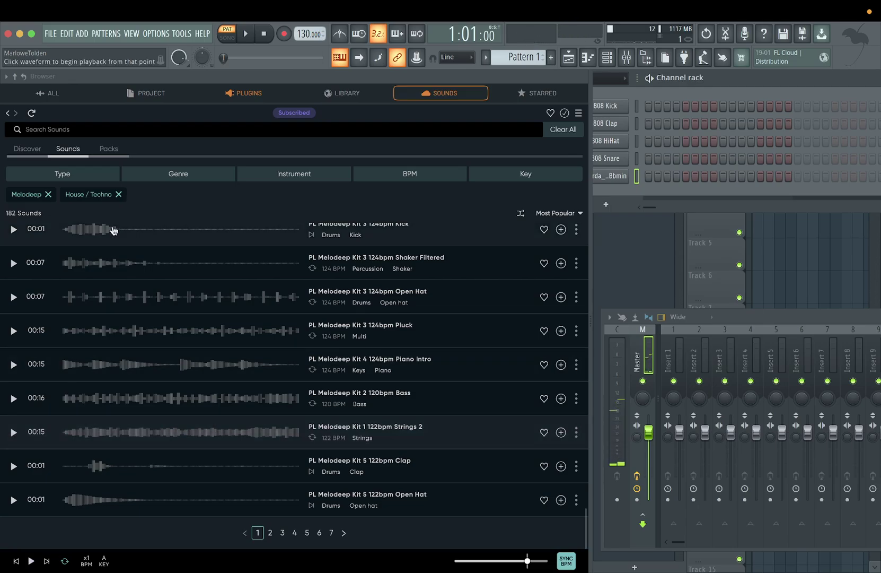
# Step: Leave the Melodeep pack's sounds and return to the Discover page
pyautogui.click(118, 195)
pyautogui.click(48, 194)
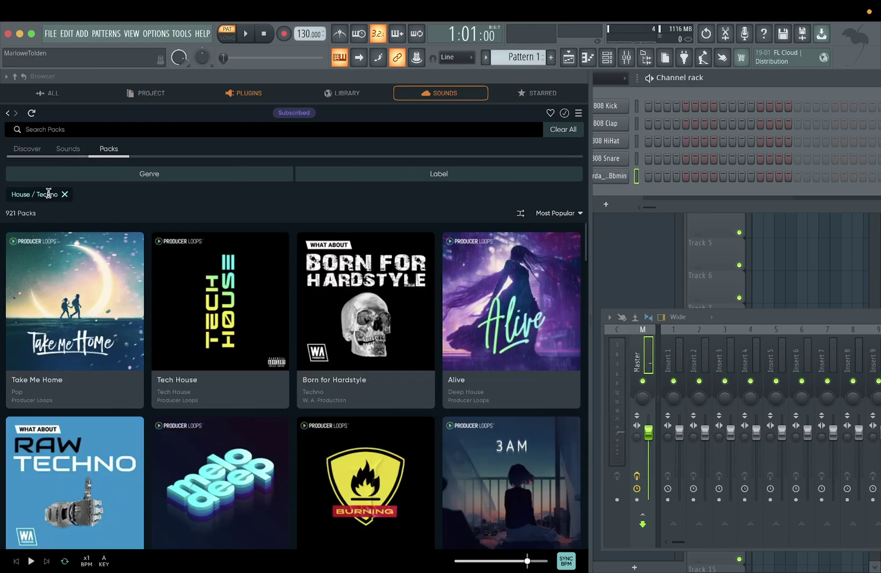
pyautogui.click(24, 151)
# Step: Examine the Discover page's pack rows and the ranked All Packs chart, from Murda Beatz - Platinum Kit down to Run The Drill
pyautogui.scroll(-2, 117, 340)
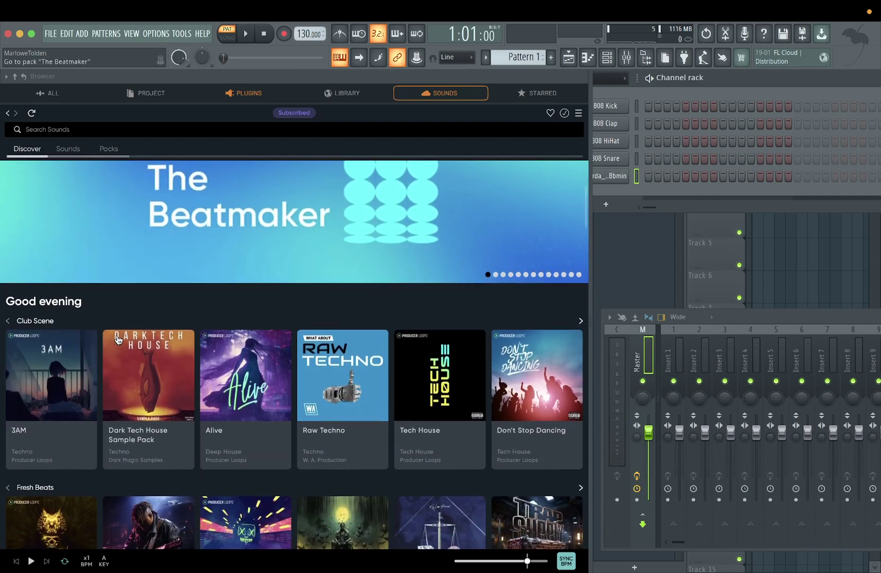
pyautogui.scroll(-10, 117, 340)
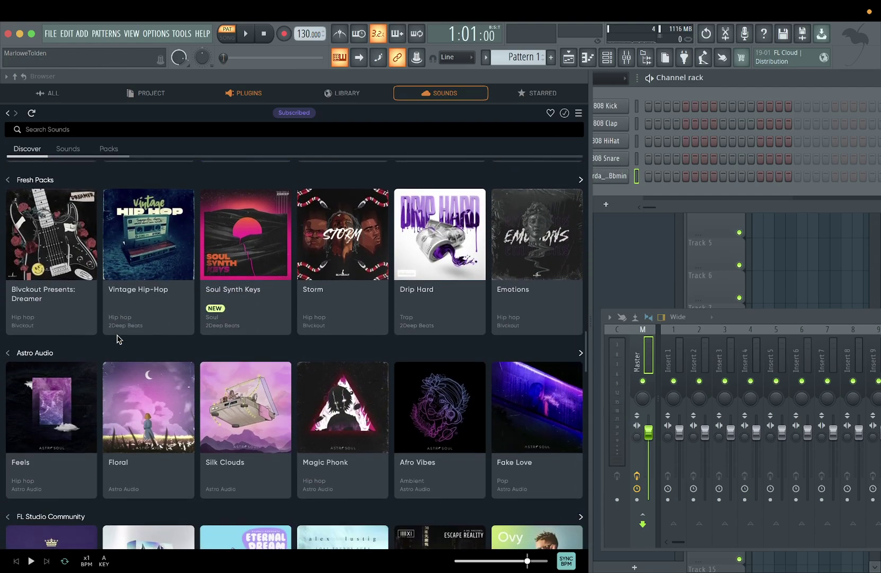
pyautogui.scroll(-8, 118, 340)
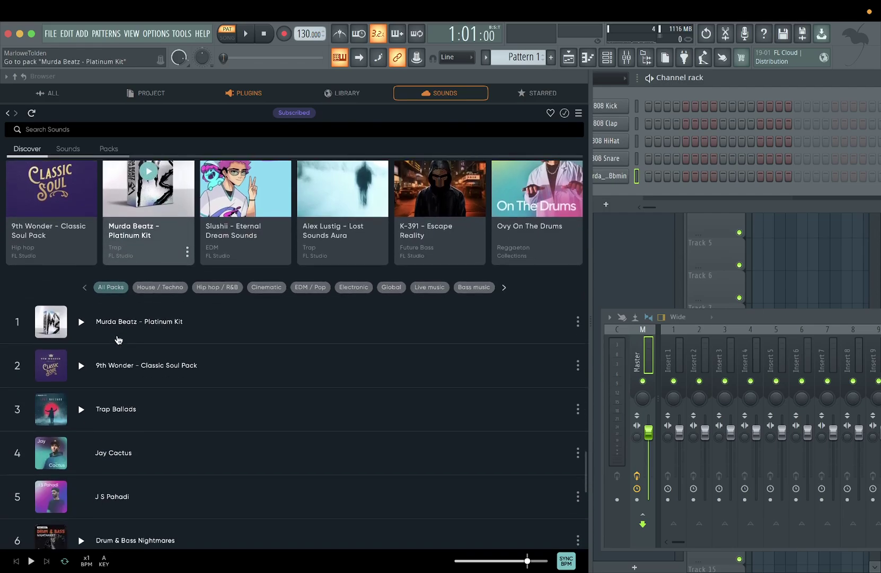
pyautogui.scroll(-3, 118, 340)
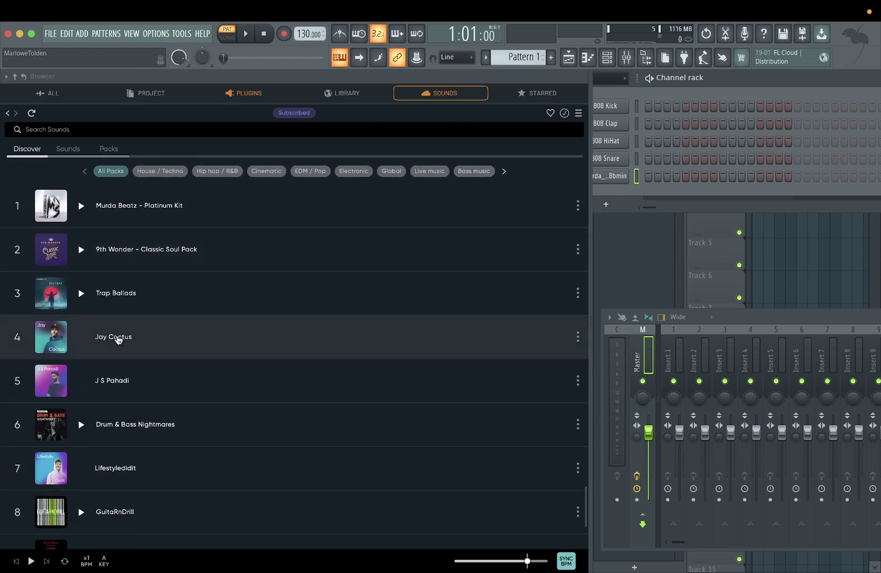
pyautogui.scroll(-2, 118, 339)
pyautogui.scroll(5, 117, 339)
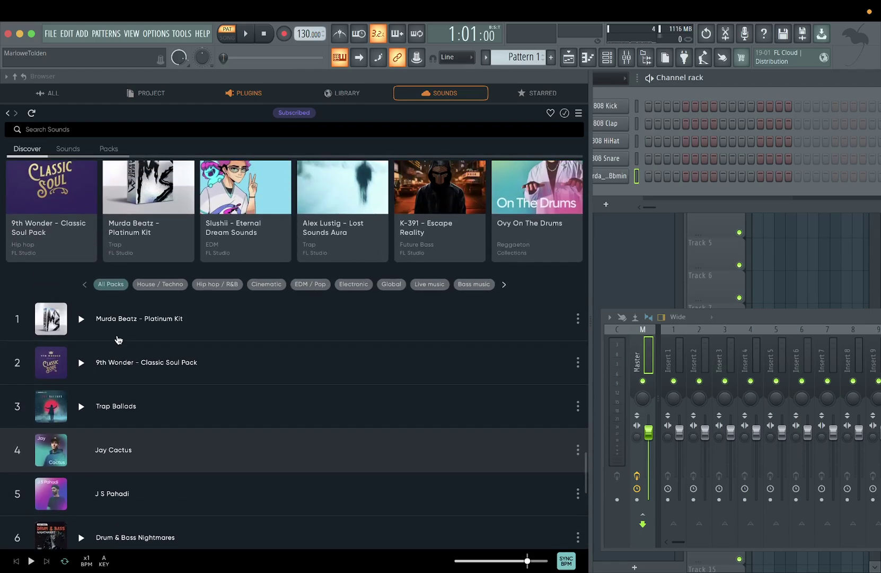
pyautogui.scroll(1, 33, 281)
pyautogui.scroll(-2, 16, 302)
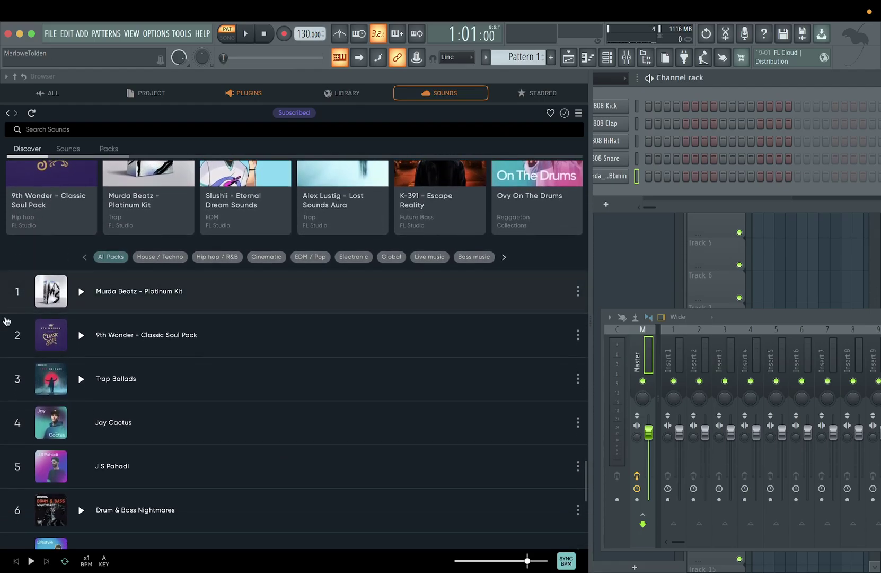
pyautogui.scroll(-3, 6, 320)
pyautogui.scroll(5, 2, 364)
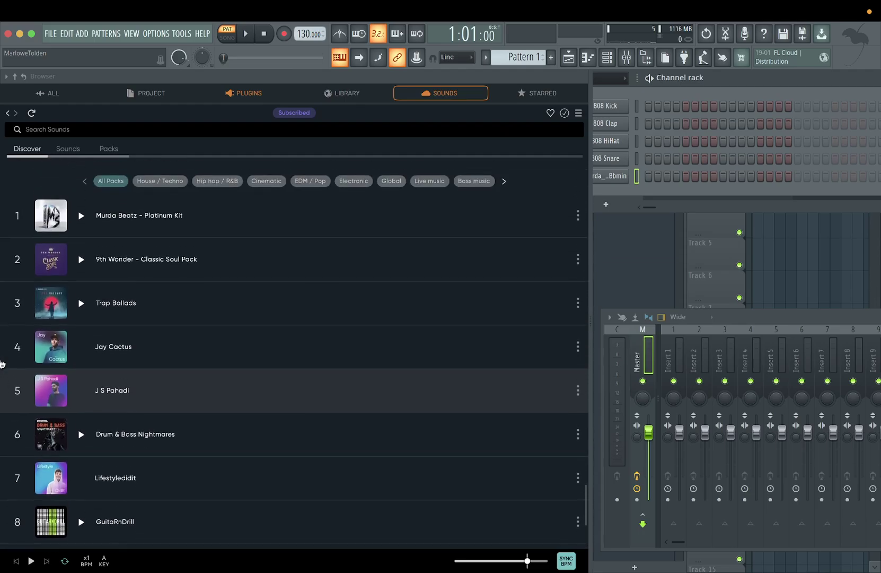
pyautogui.scroll(-4, 153, 298)
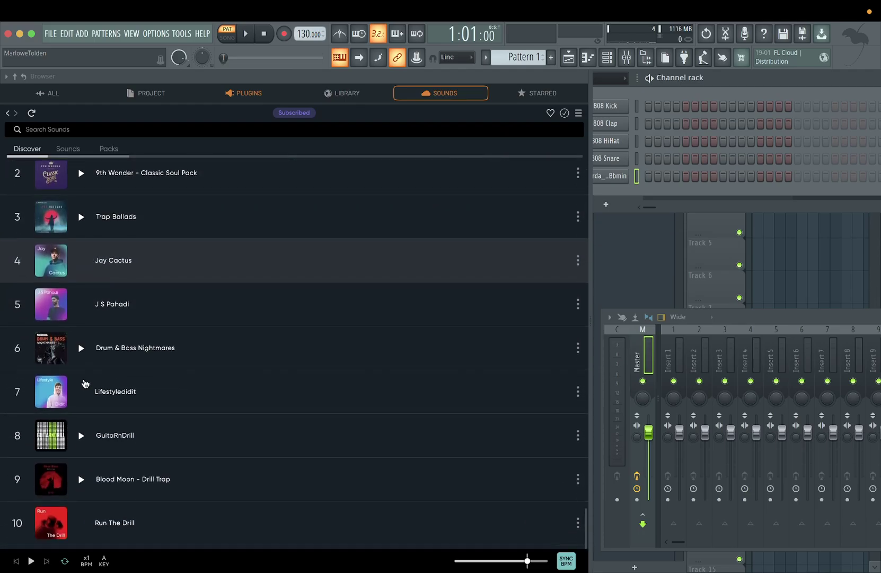
pyautogui.scroll(4, 84, 383)
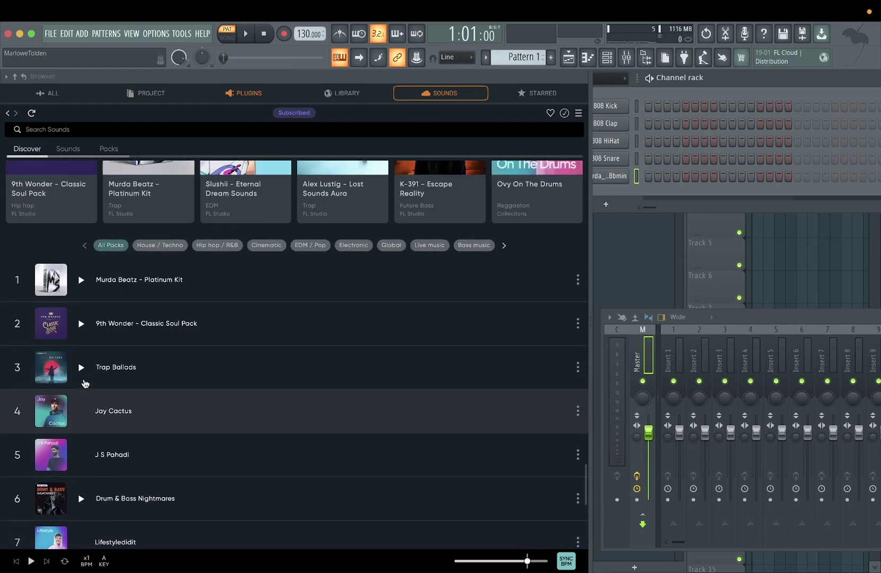
# Step: View the ranked pack charts for House / Techno and Hip hop / R&B, looking through the Hip hop / R&B list
pyautogui.click(161, 247)
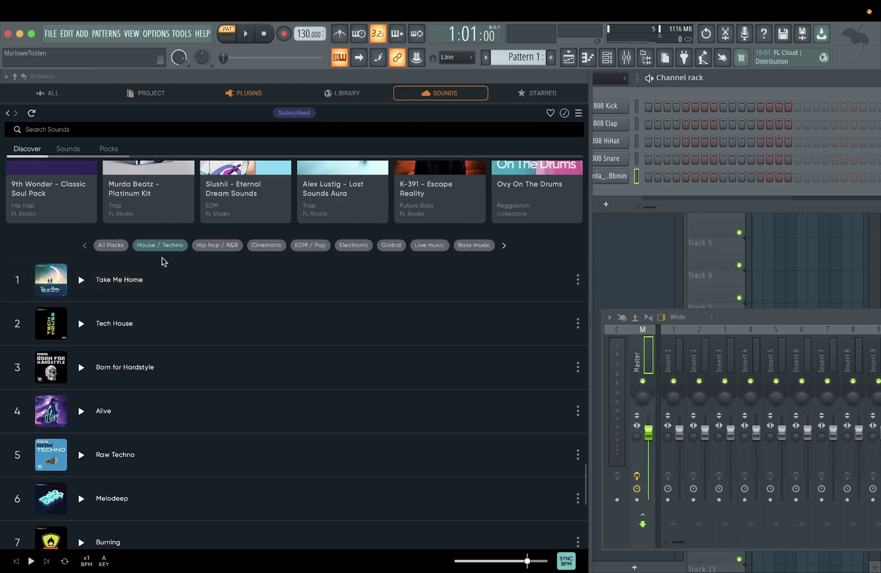
pyautogui.click(227, 250)
pyautogui.scroll(-5, 165, 336)
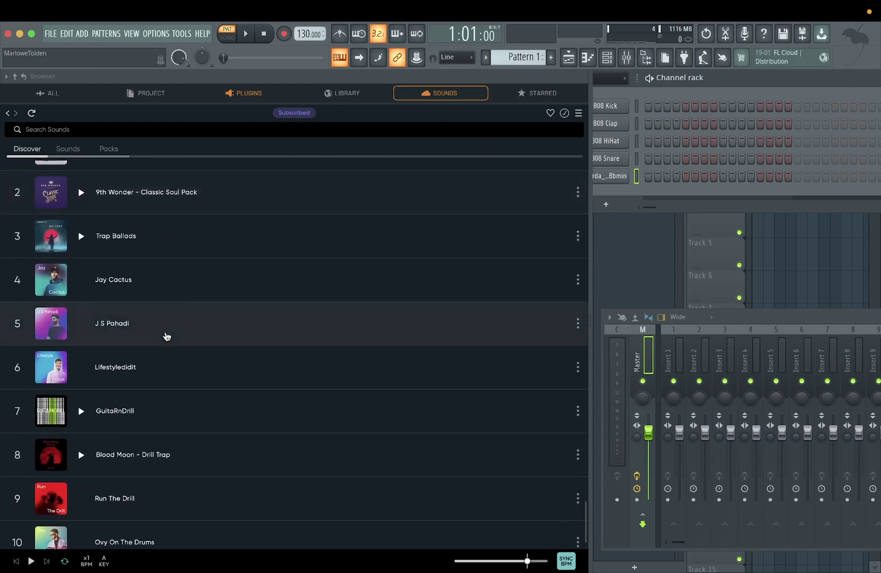
pyautogui.scroll(3, 166, 336)
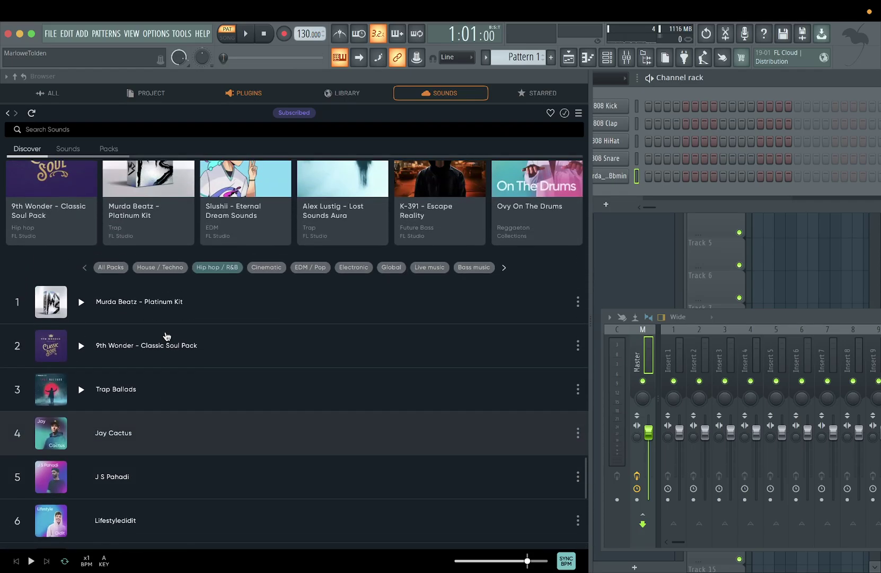
# Step: View the ranked pack charts for Cinematic, EDM / Pop, Electronic and Global
pyautogui.click(277, 267)
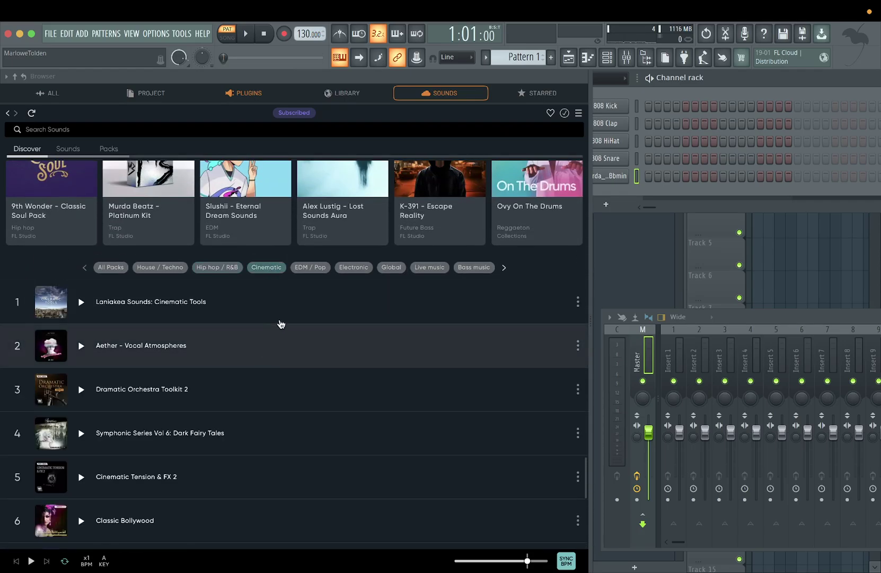
pyautogui.click(310, 270)
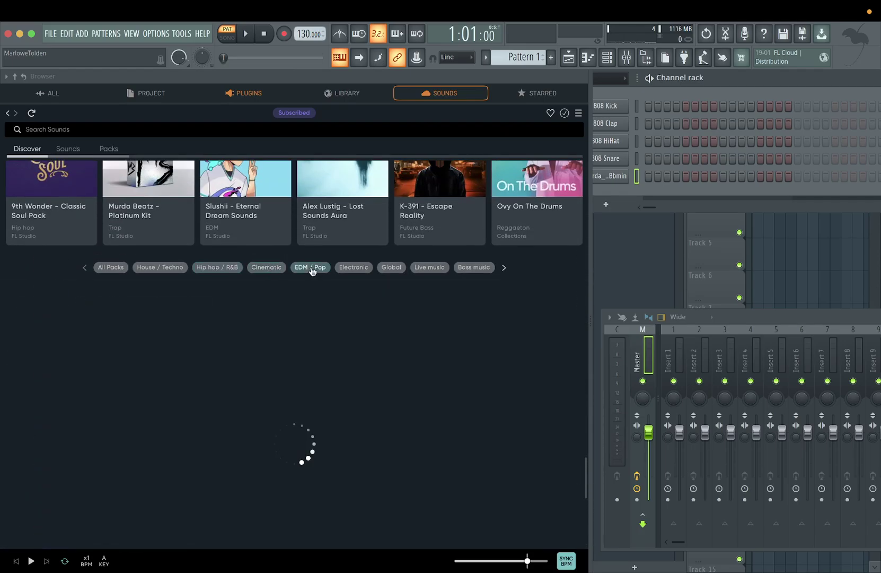
pyautogui.click(353, 269)
pyautogui.click(388, 268)
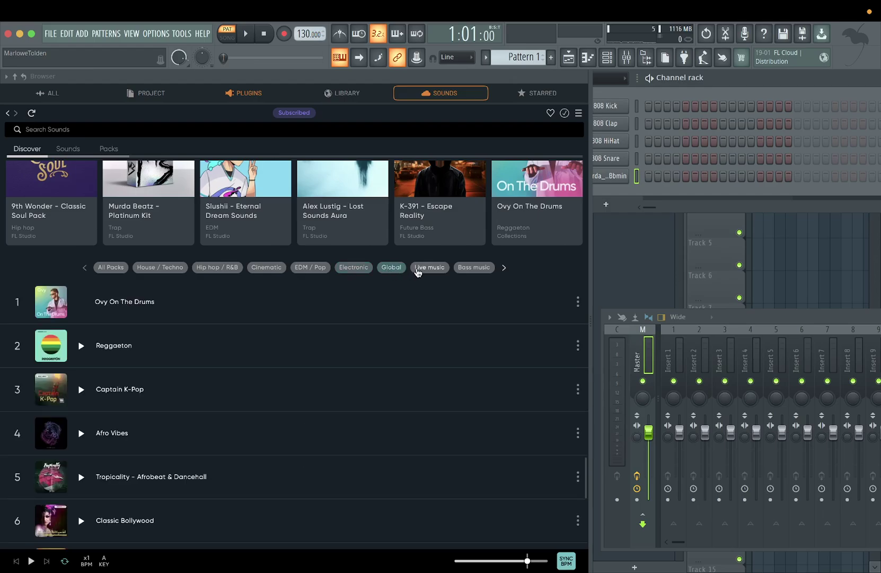
pyautogui.scroll(-3, 400, 321)
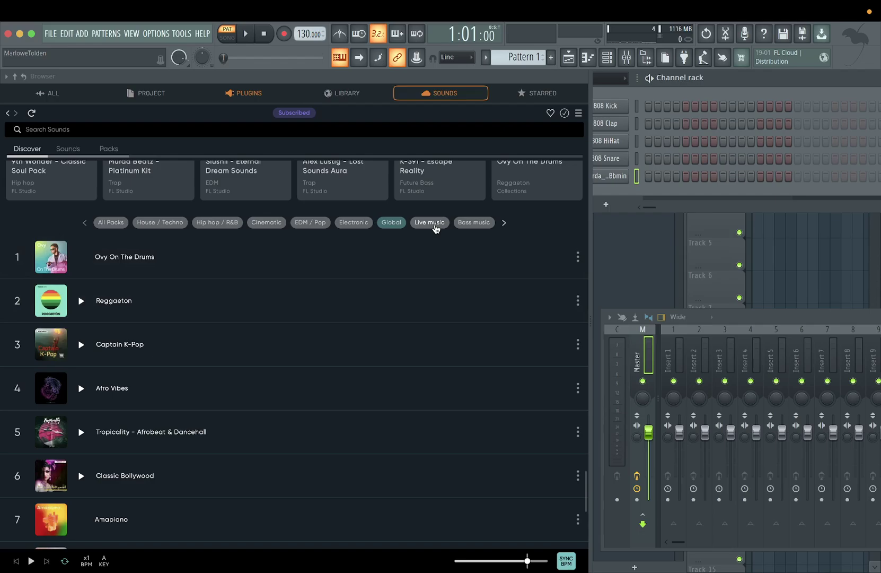
# Step: View the Live music and Bass music charts, and return the chart to All Packs
pyautogui.click(433, 227)
pyautogui.click(469, 227)
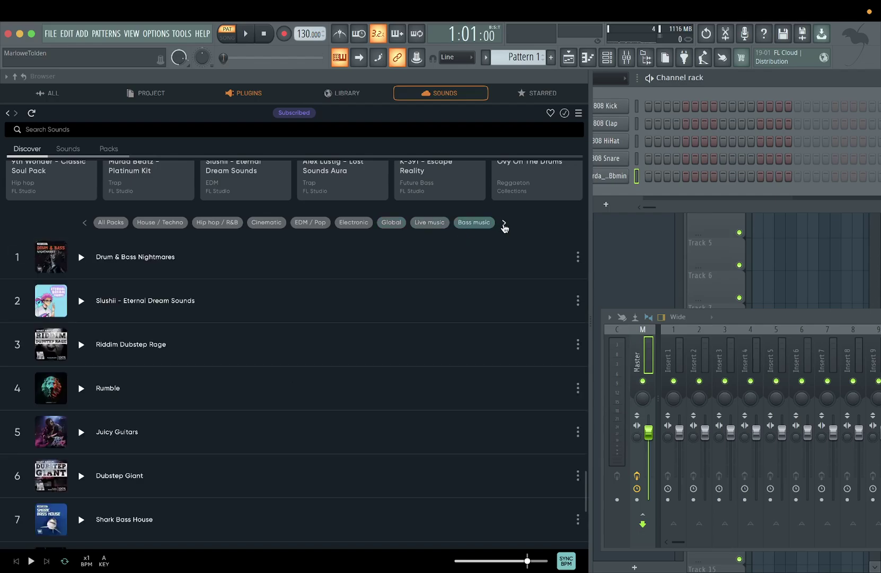
pyautogui.click(109, 223)
pyautogui.scroll(10, 74, 292)
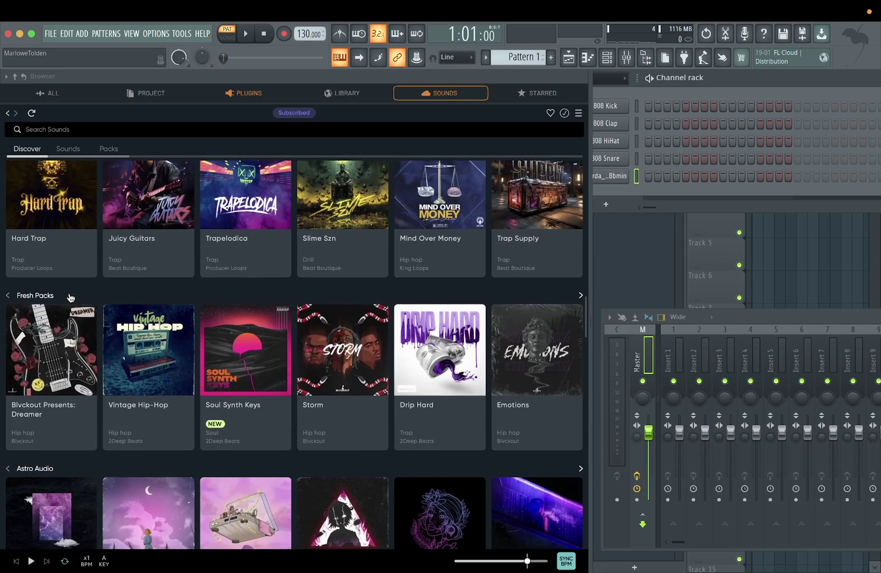
pyautogui.scroll(8, 70, 297)
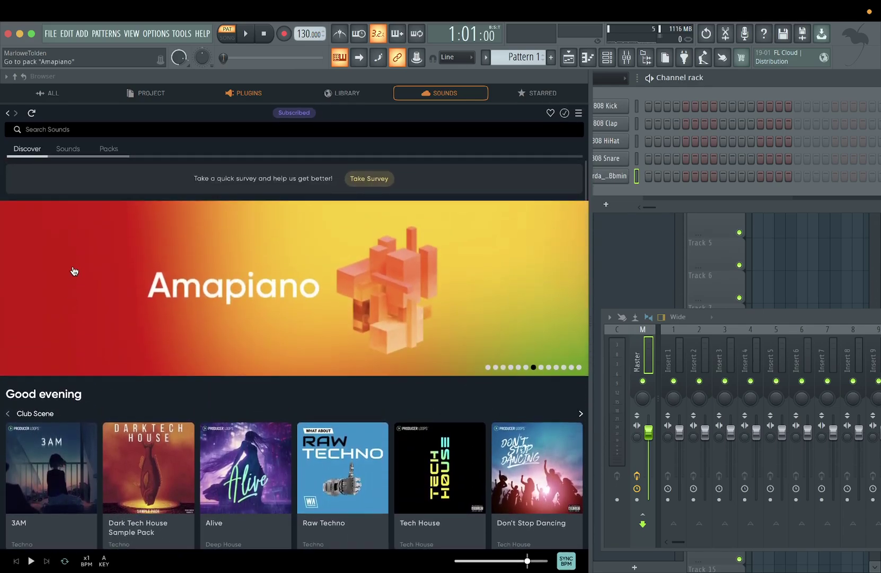
# Step: Search the House / Techno sounds for "Kick"
pyautogui.click(68, 151)
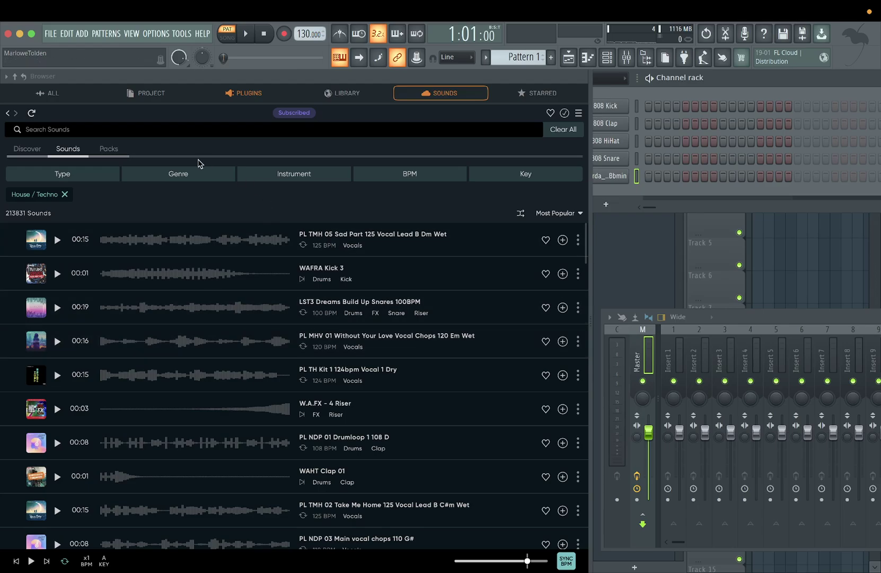
pyautogui.click(138, 130)
pyautogui.write('kick')
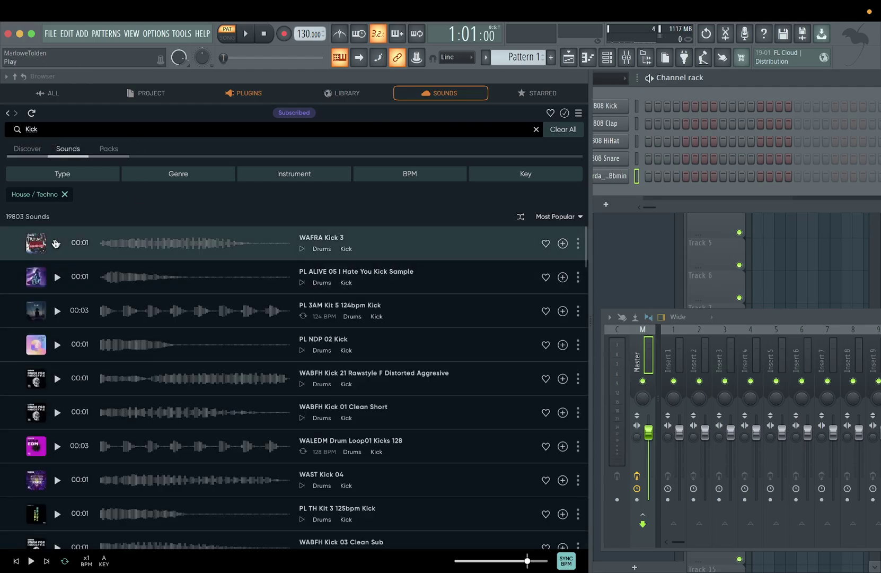
# Step: Preview the PL 3AM Kit 5 and PL NDP 02 kicks, and remove the House / Techno filter to preview Murda Beatz Kick Thumper
pyautogui.click(58, 310)
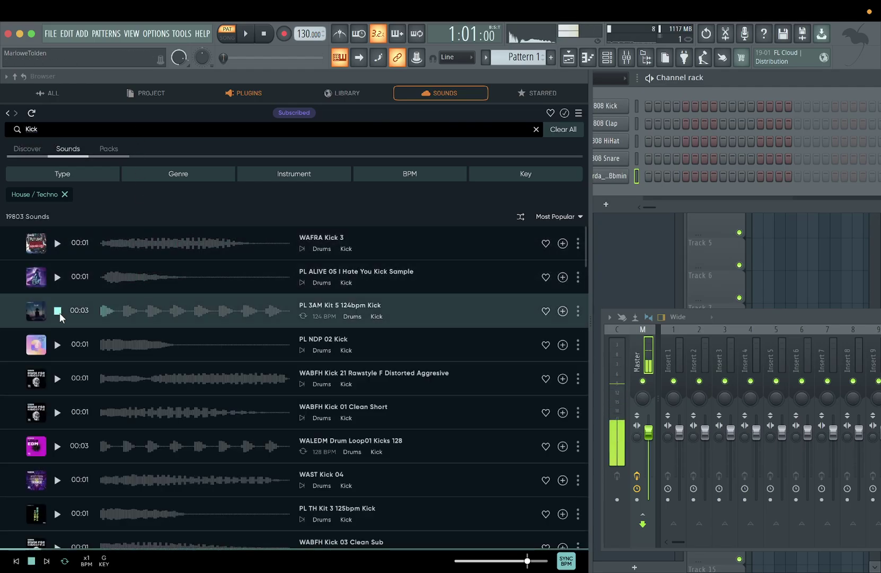
pyautogui.click(58, 344)
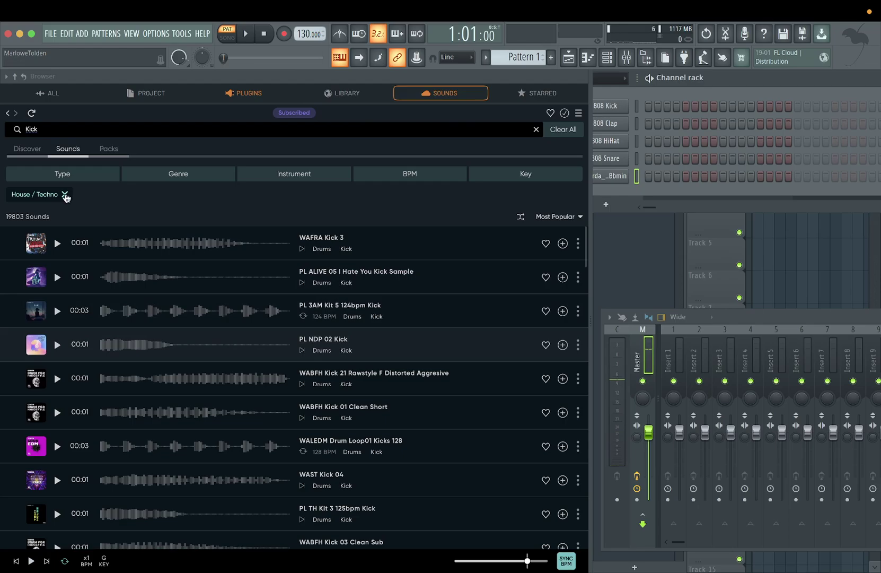
pyautogui.click(66, 195)
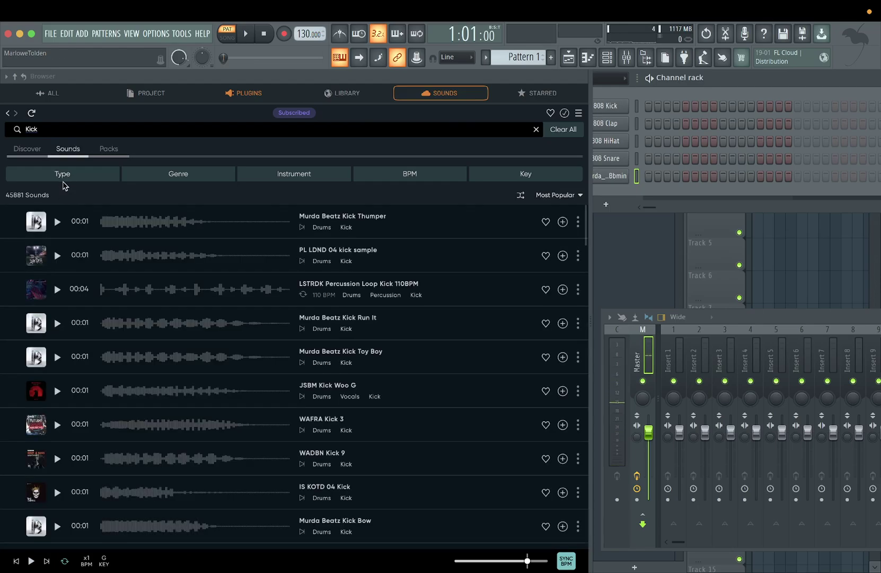
pyautogui.click(57, 222)
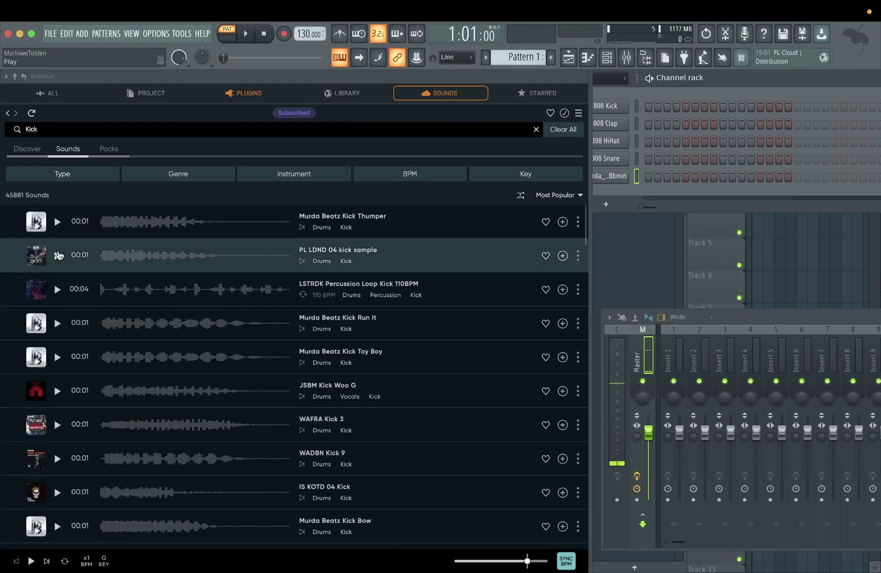
# Step: Filter the kick results by the Hip hop / R&B genre and its Hip hop subgenre
pyautogui.click(169, 176)
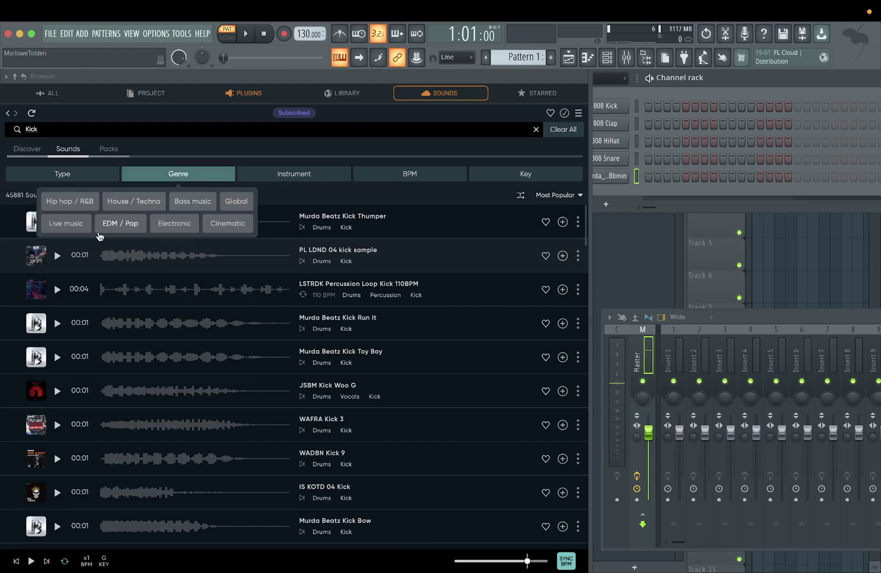
pyautogui.click(70, 204)
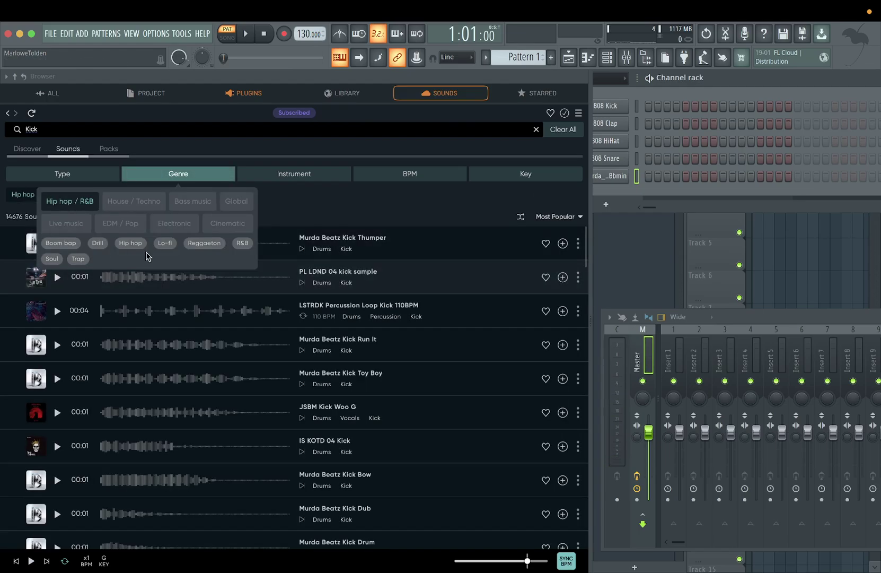
pyautogui.click(131, 243)
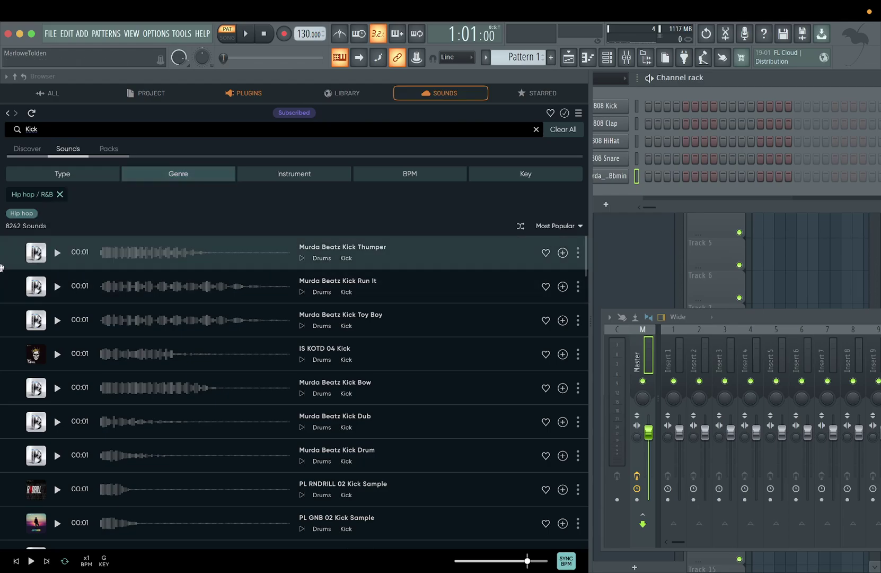
# Step: Preview the Murda Beatz Kick Thumper, Murda Beatz Kick Run It, PL RNDRILL 02 and PL GNB 02 kick samples
pyautogui.click(57, 251)
pyautogui.click(57, 285)
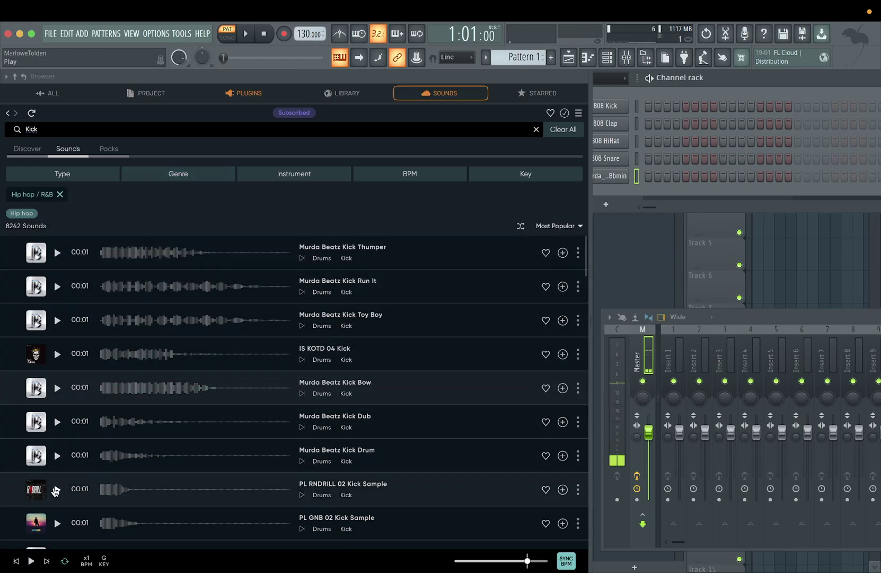
pyautogui.click(55, 489)
pyautogui.click(57, 523)
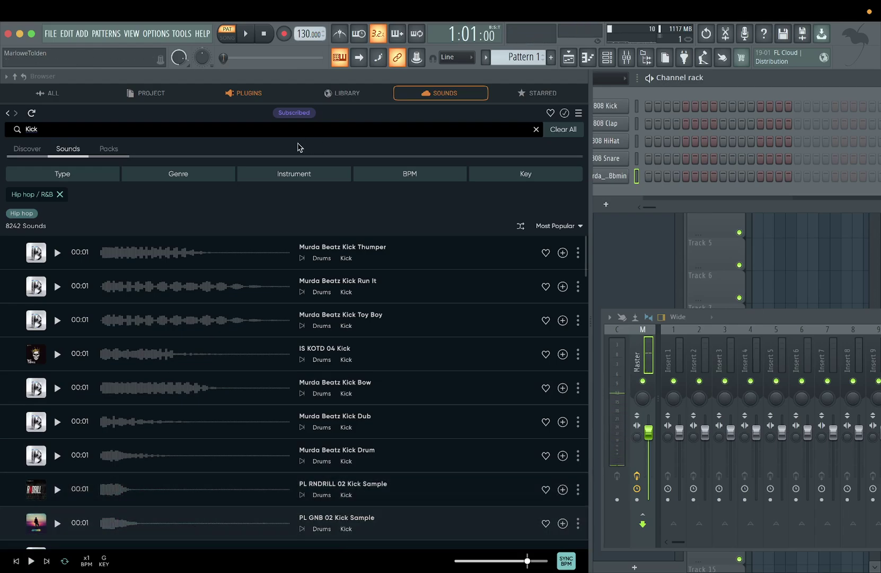
# Step: Switch the Hip hop results from sounds to packs and clear the "Kick" search text
pyautogui.click(112, 148)
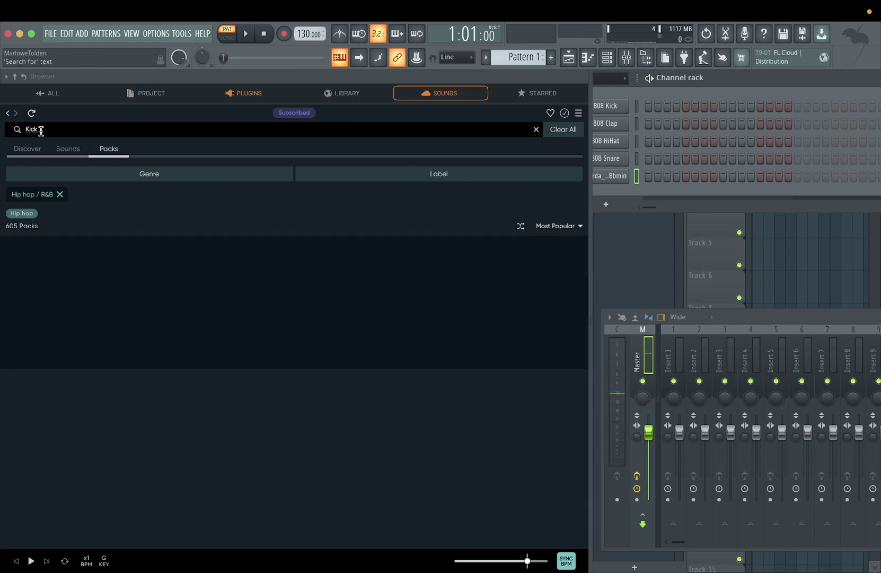
pyautogui.moveTo(41, 131); pyautogui.dragTo(18, 131)
pyautogui.press('BackSpace')
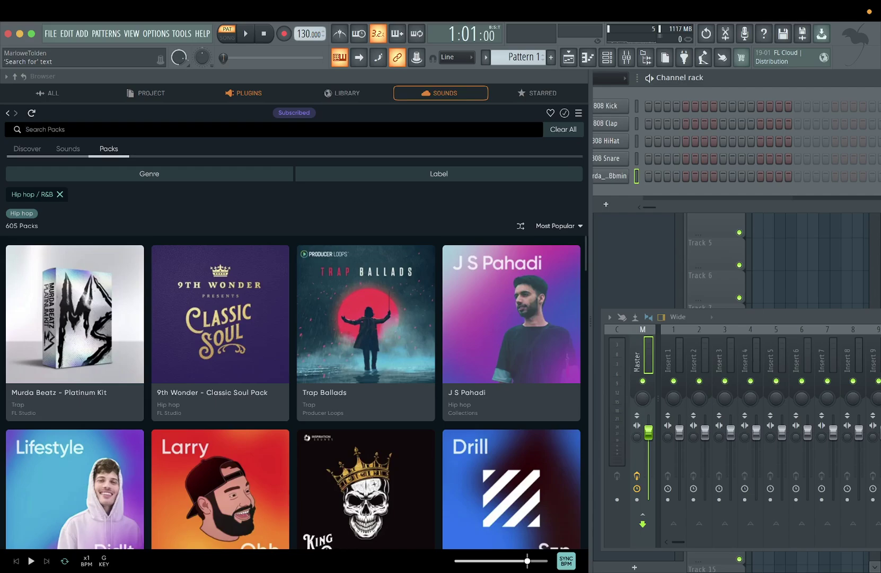
# Step: Return to the Discover page, and view the FL Cloud account settings and preferences before closing them
pyautogui.click(18, 148)
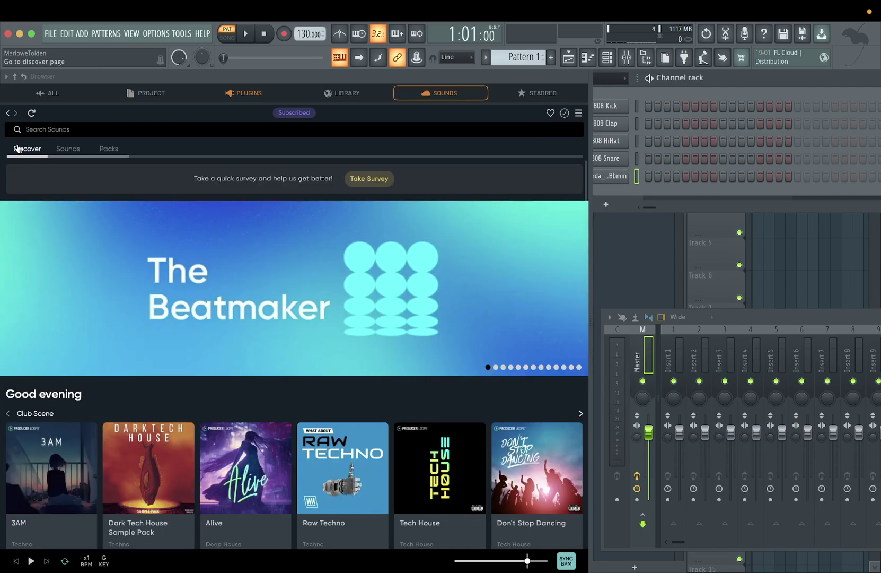
pyautogui.click(577, 113)
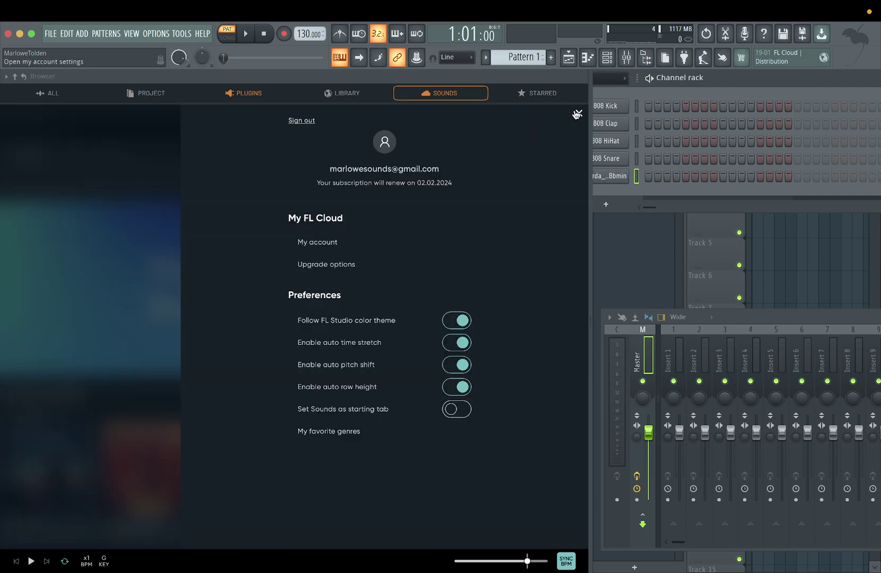
pyautogui.click(577, 114)
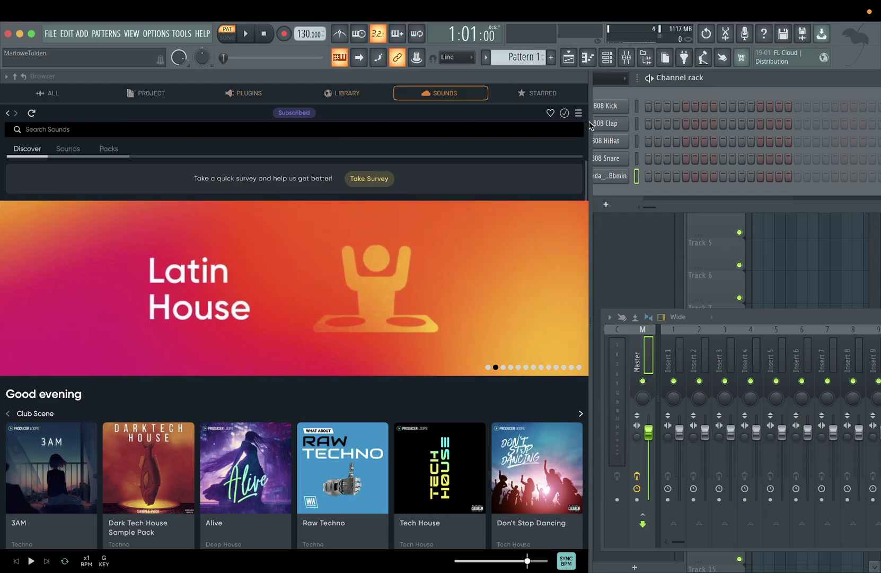
# Step: Narrow the browser to free up room for the channel rack and mixer
pyautogui.moveTo(591, 129); pyautogui.dragTo(128, 133)
pyautogui.moveTo(370, 80); pyautogui.dragTo(448, 78)
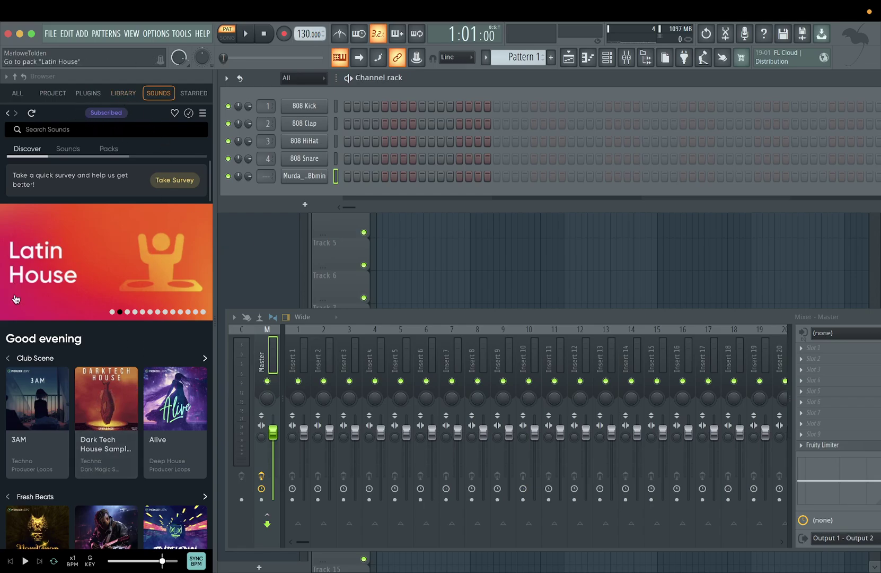
# Step: View the browser's library and plugin listings, and return to the FL Cloud sounds
pyautogui.click(115, 93)
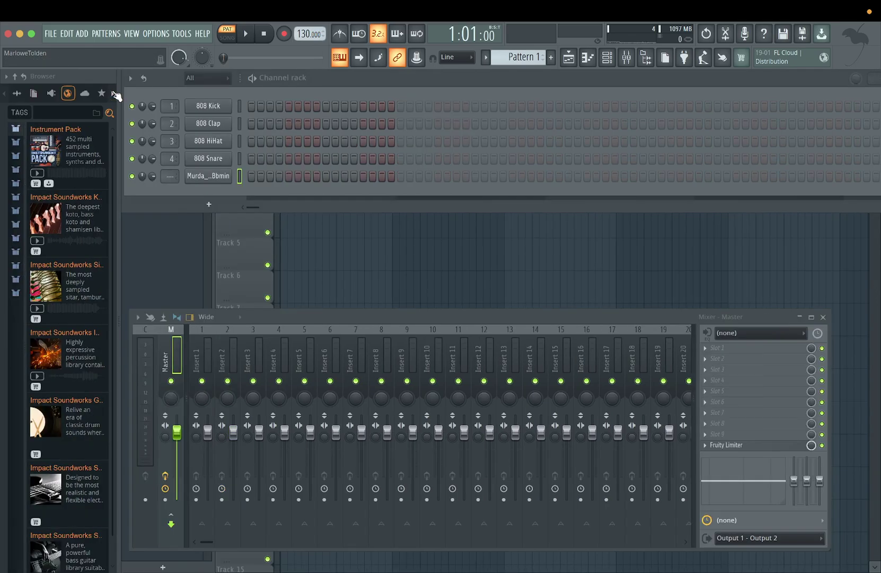
pyautogui.click(51, 93)
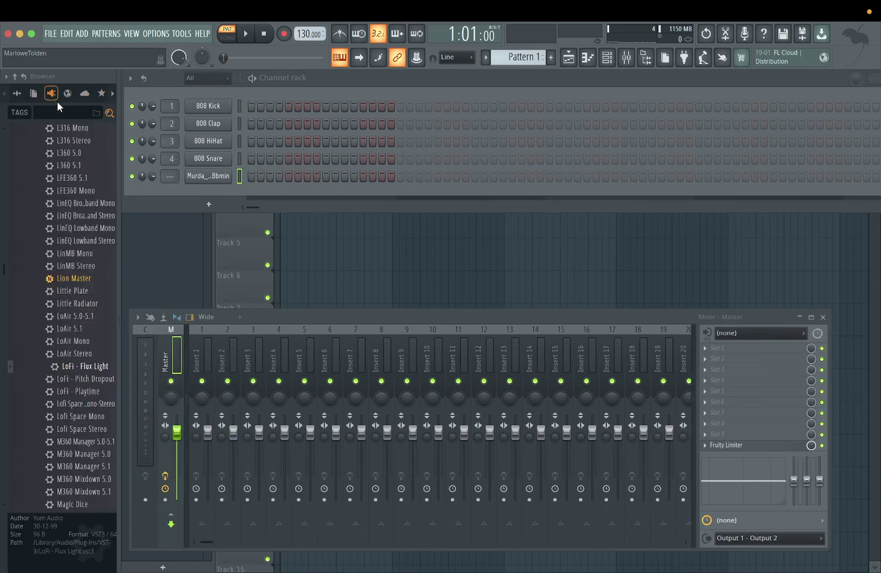
pyautogui.click(92, 100)
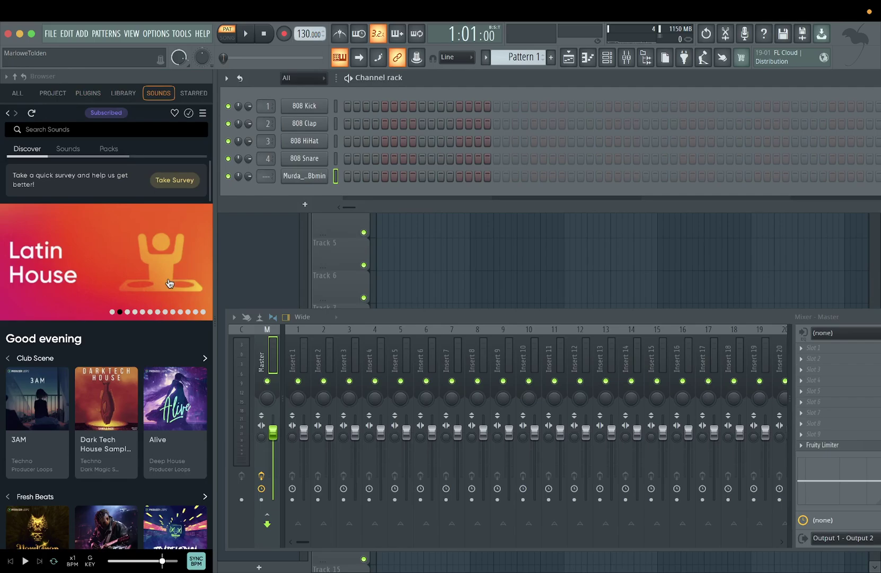